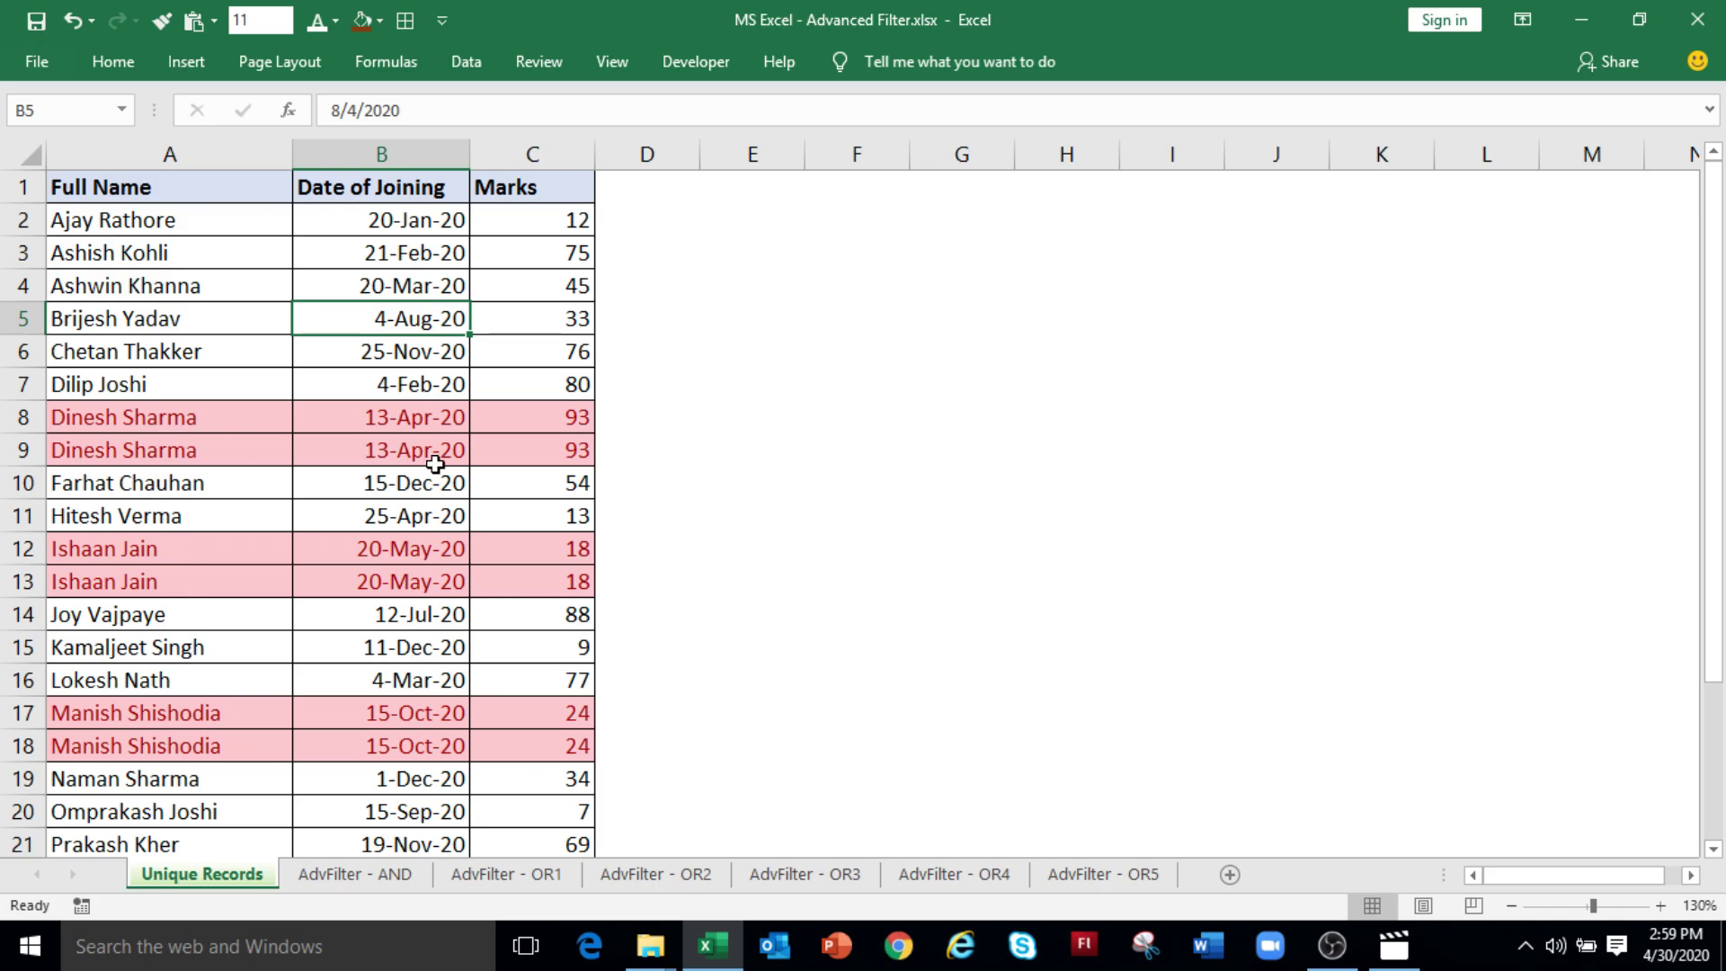
Step: Filter the list A1:C23 in place to unique records only, and switch on the column filters to show all rows again
click(347, 393)
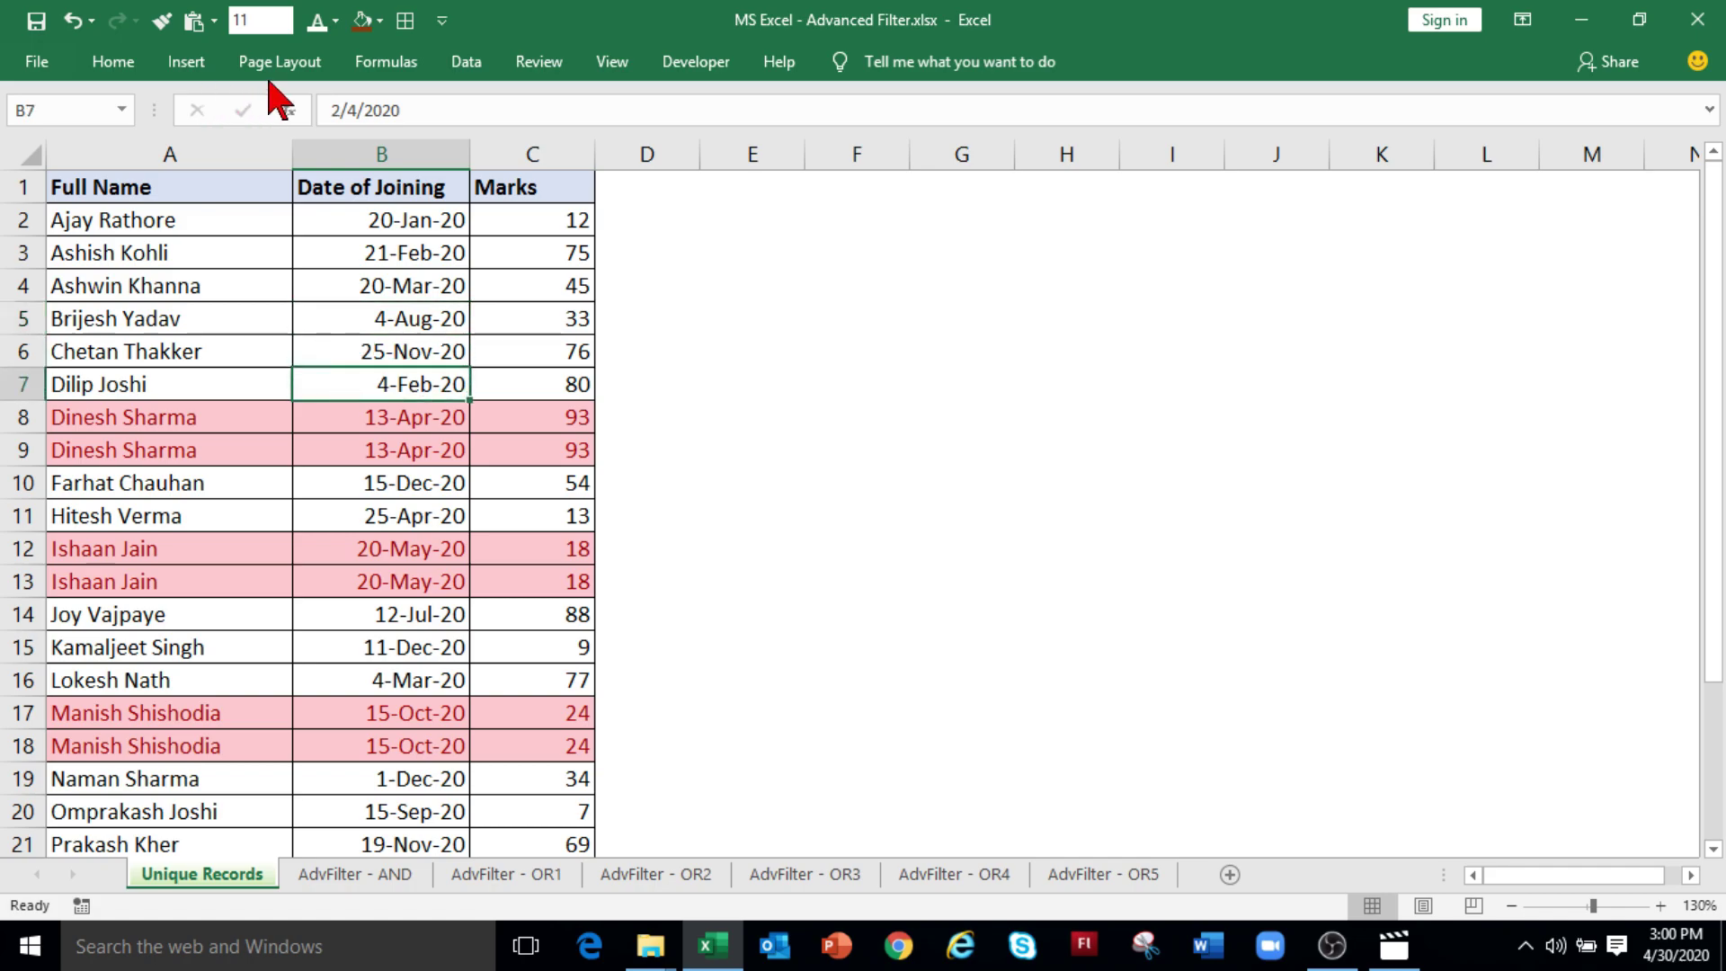
click(465, 66)
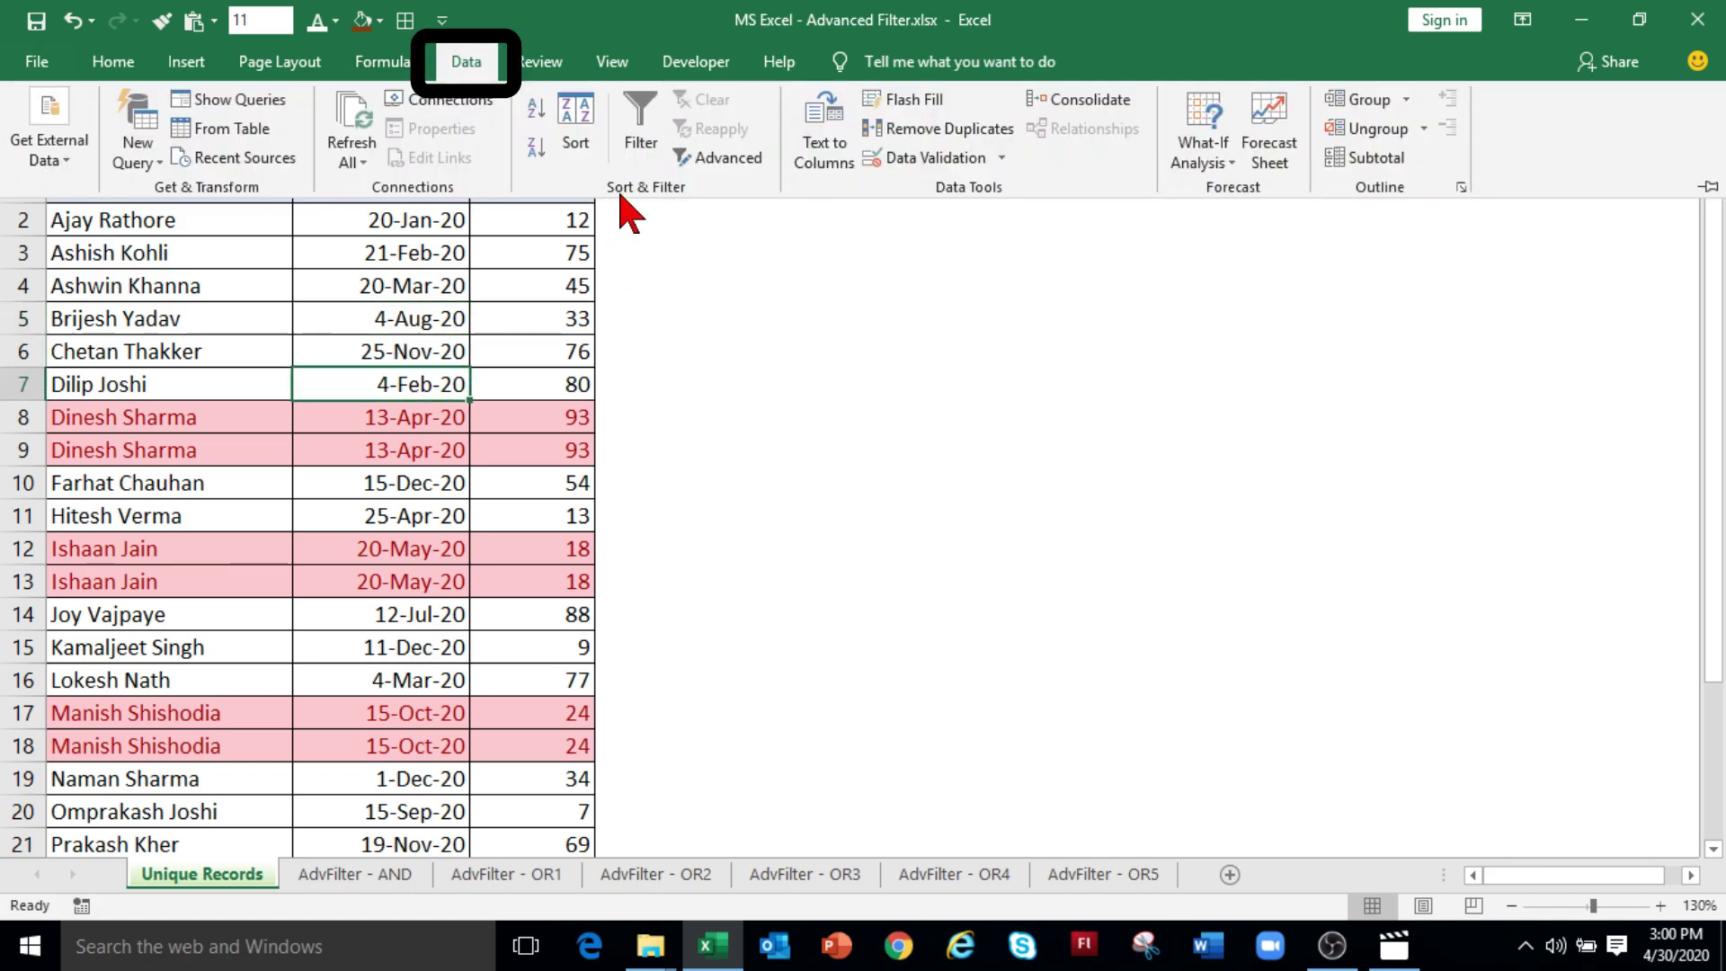
click(730, 160)
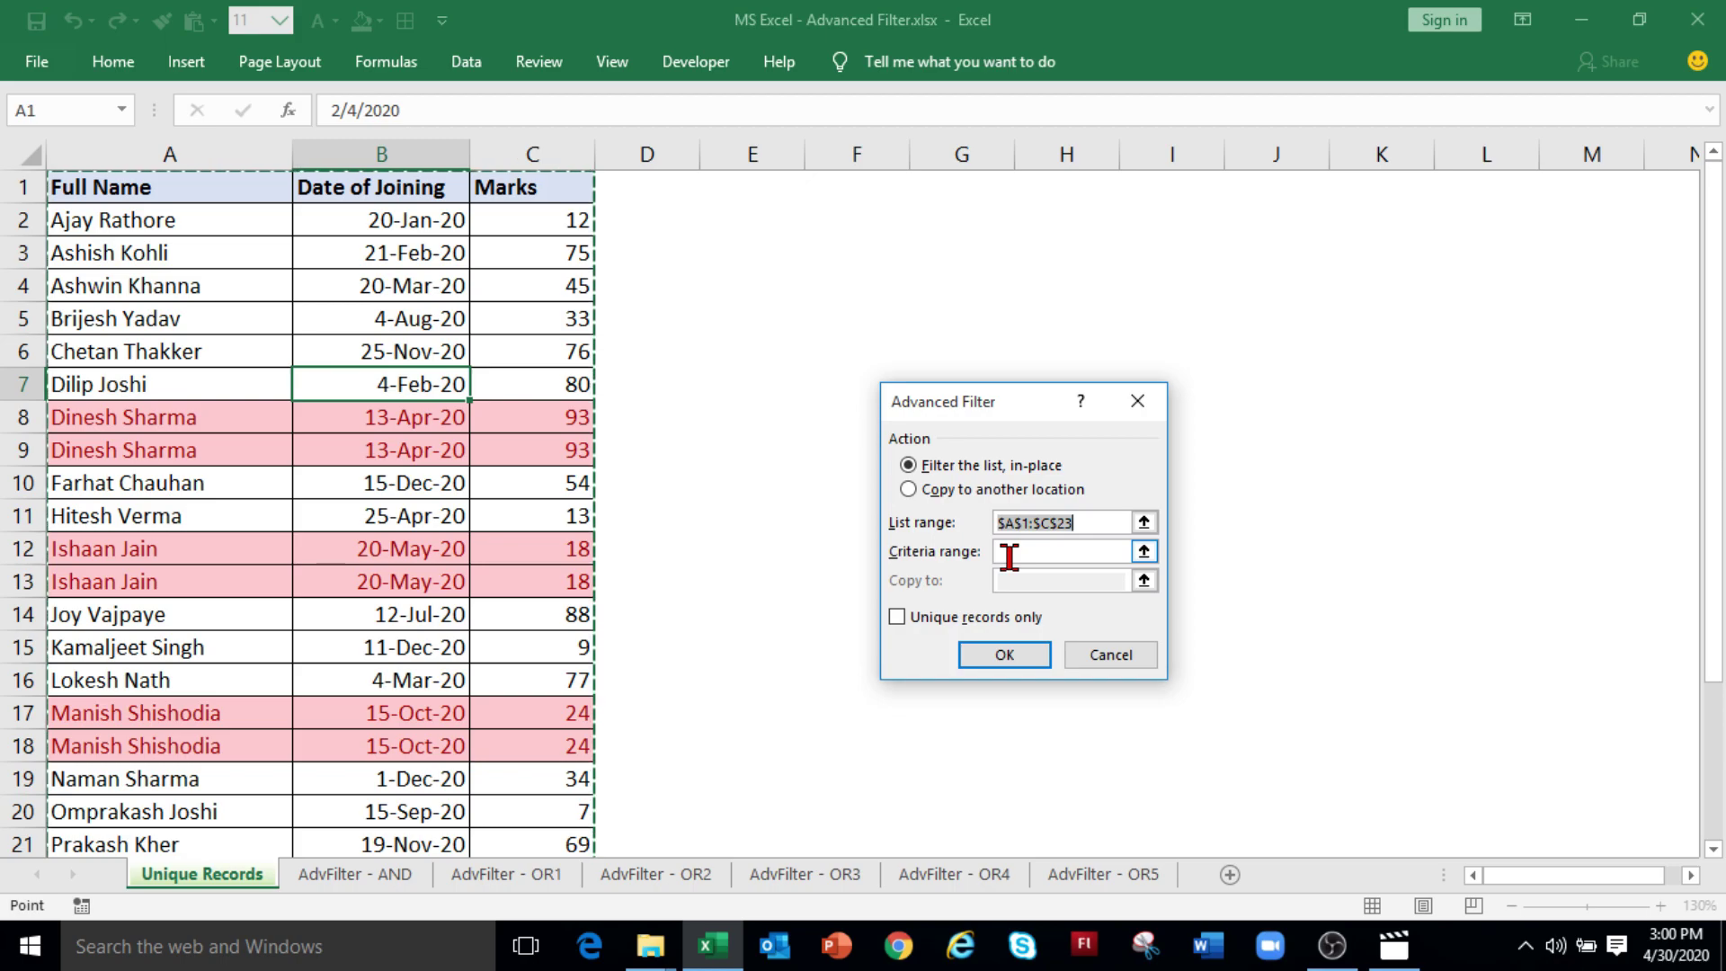
click(897, 618)
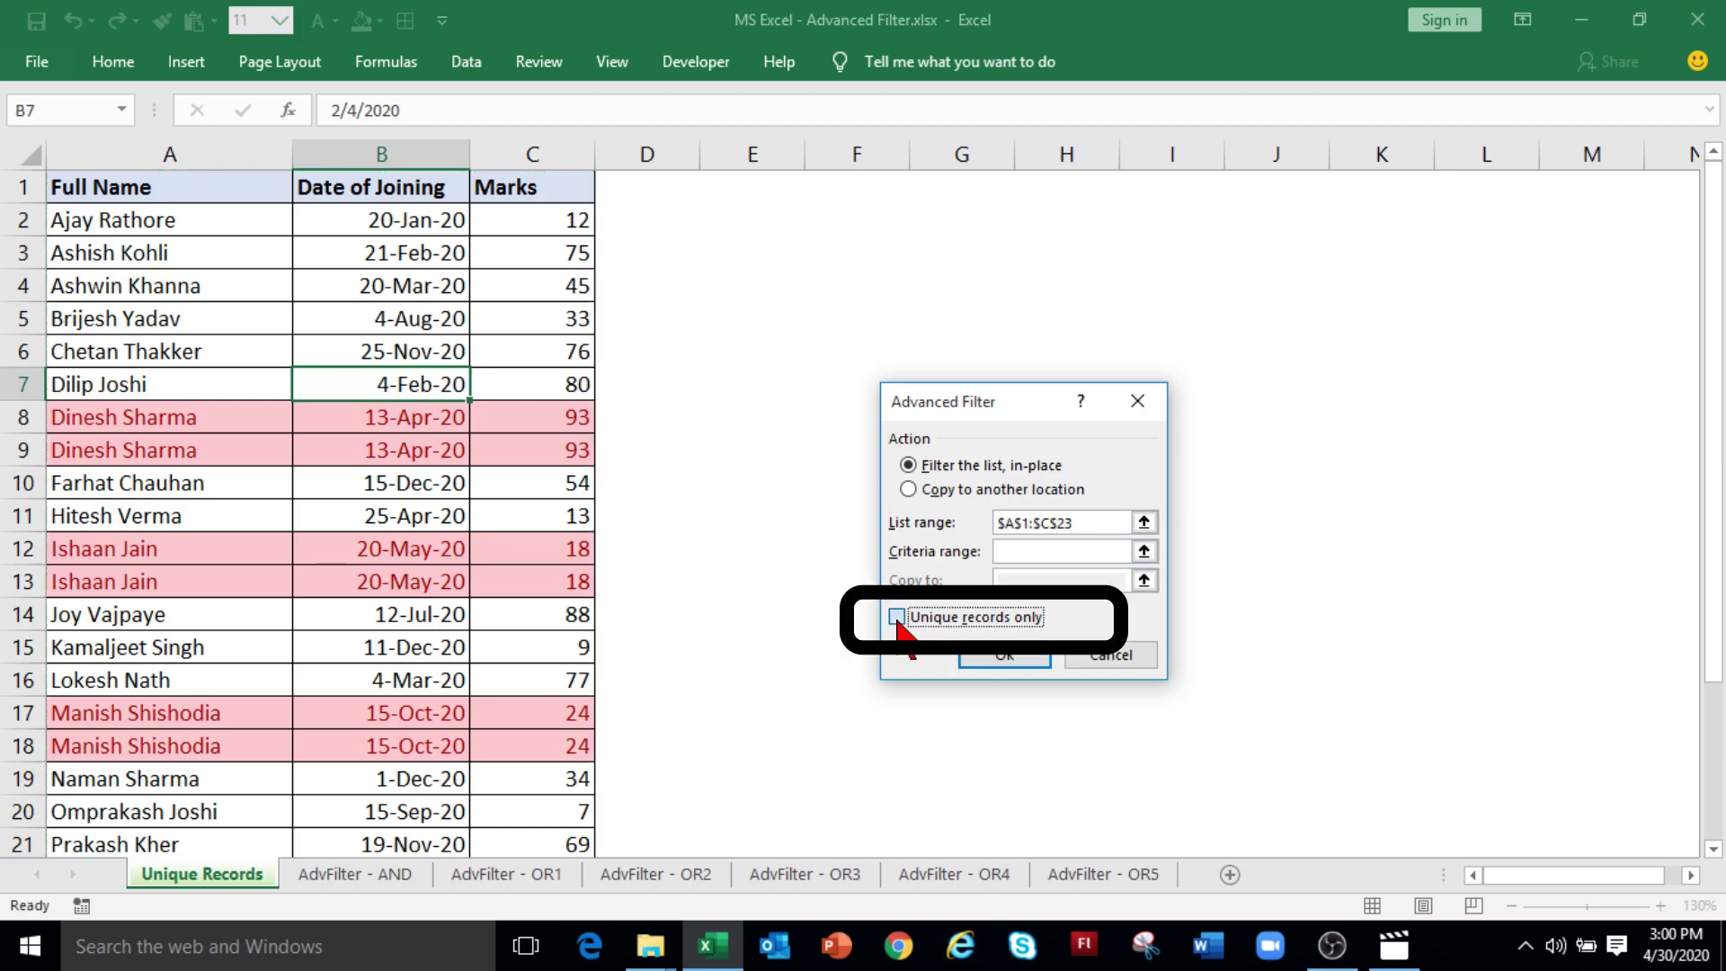
click(1004, 656)
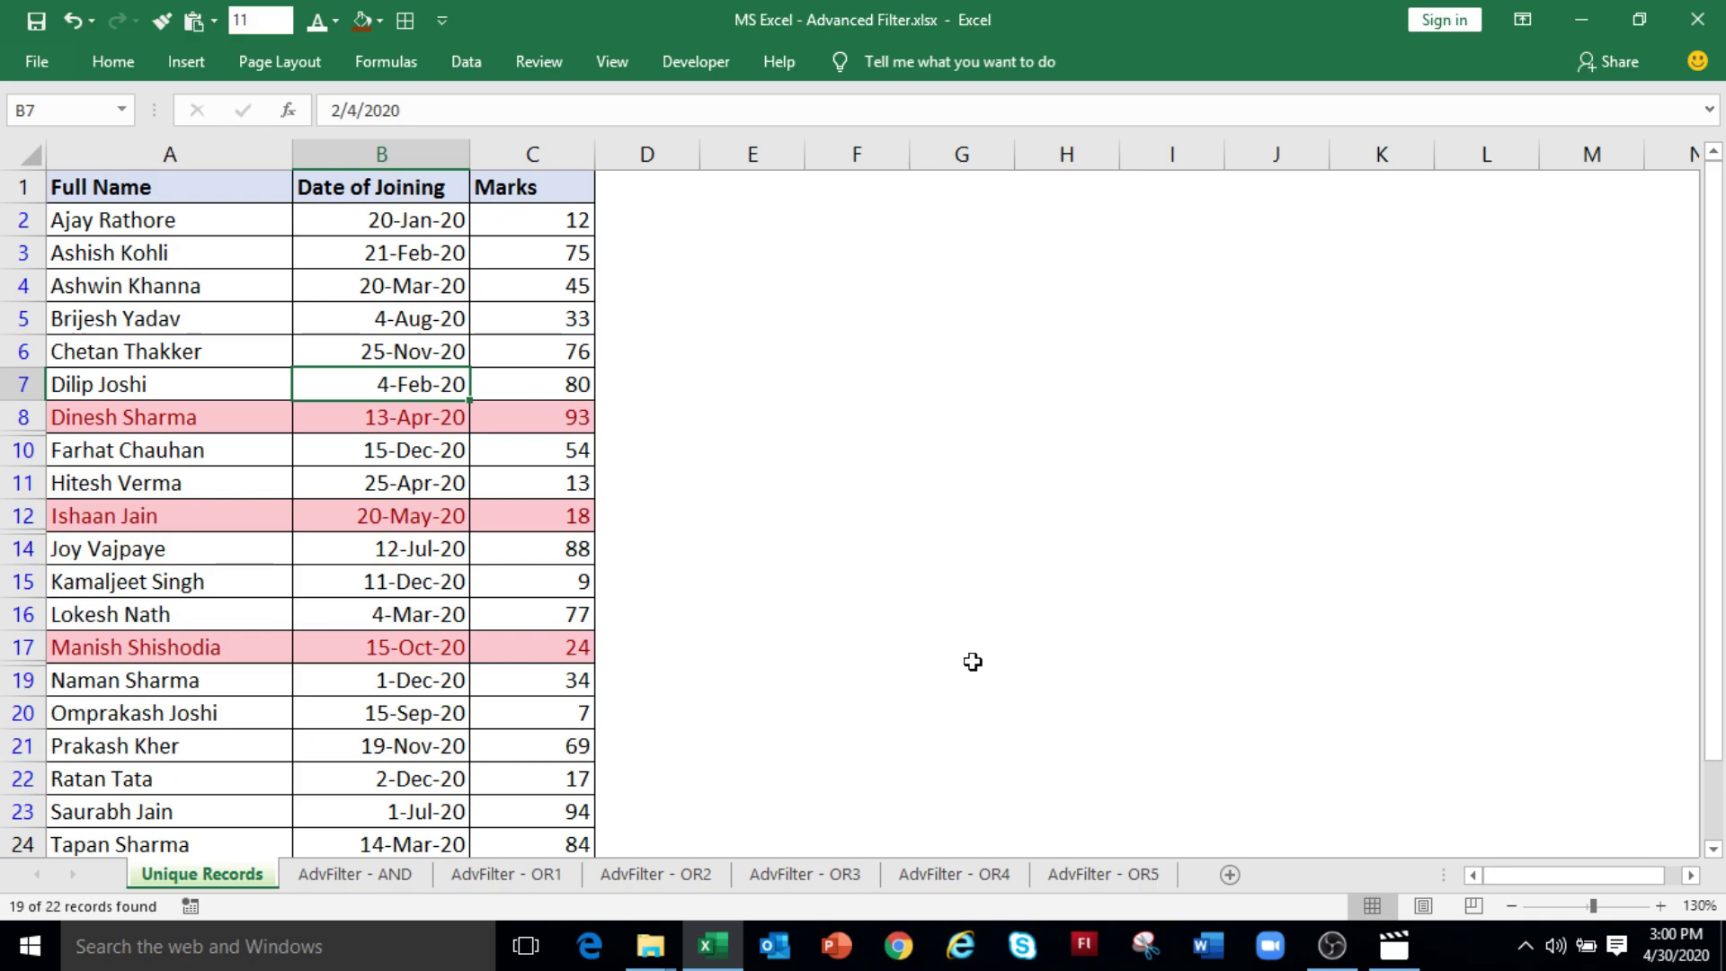
key(ctrl+shift+l)
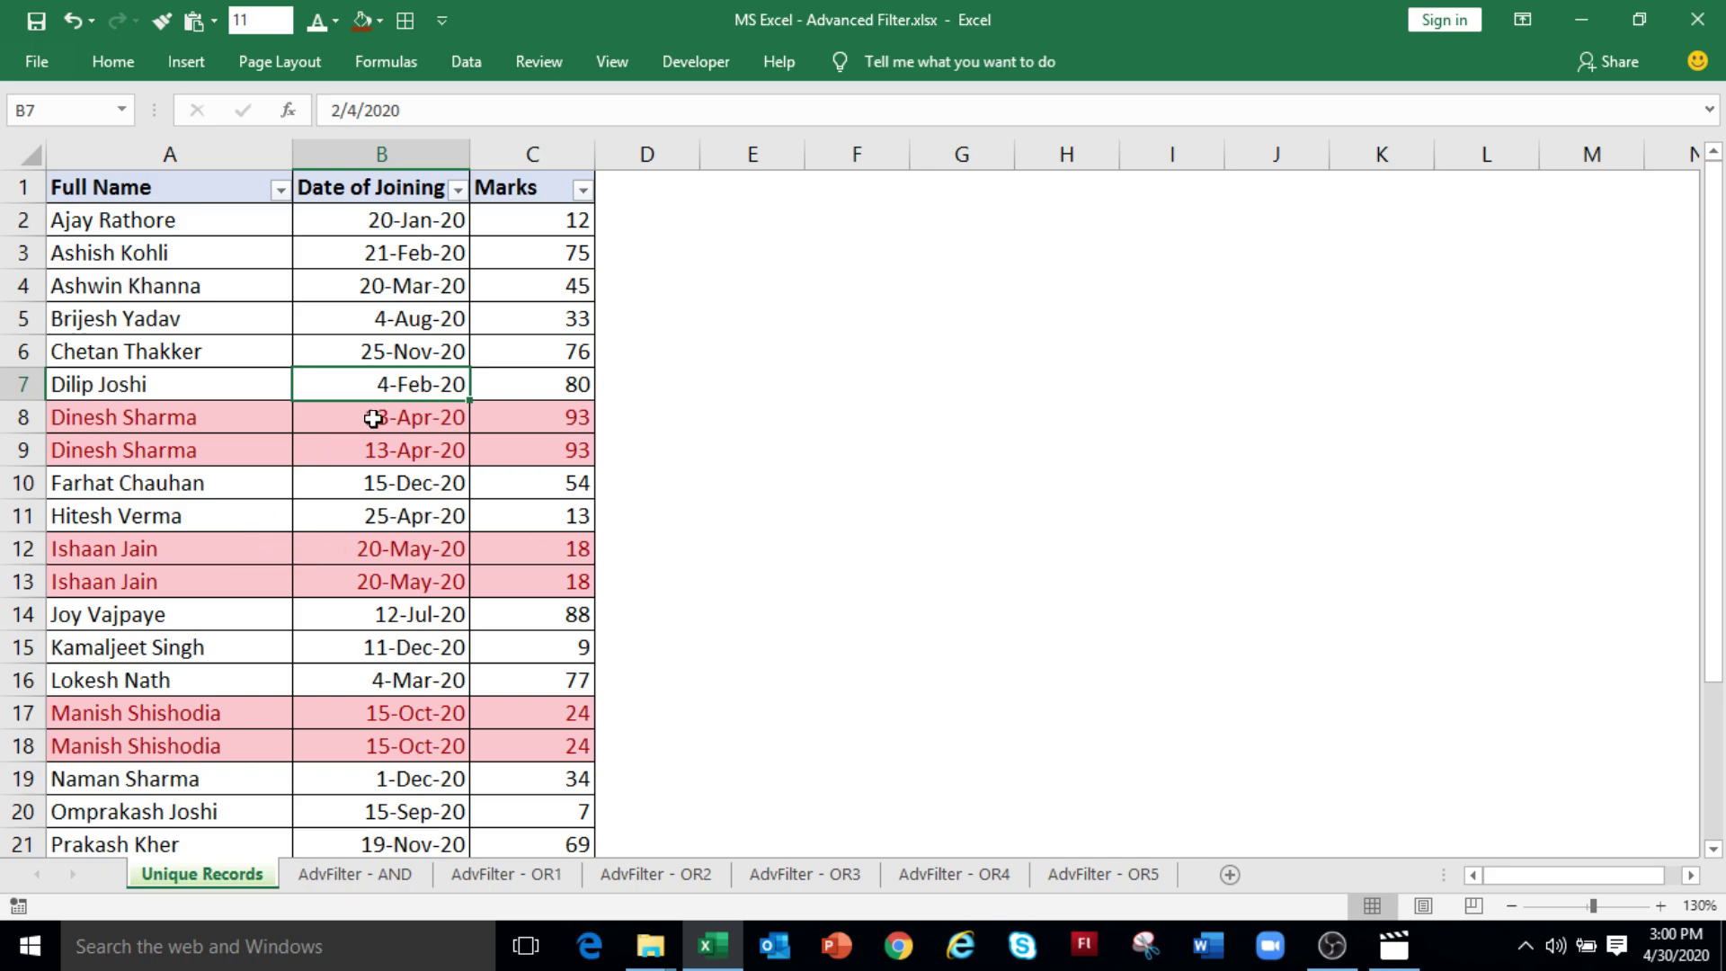
Step: Run an Advanced Filter on A1:C26 that copies unique records only to another location starting at cell F3
click(465, 65)
click(706, 158)
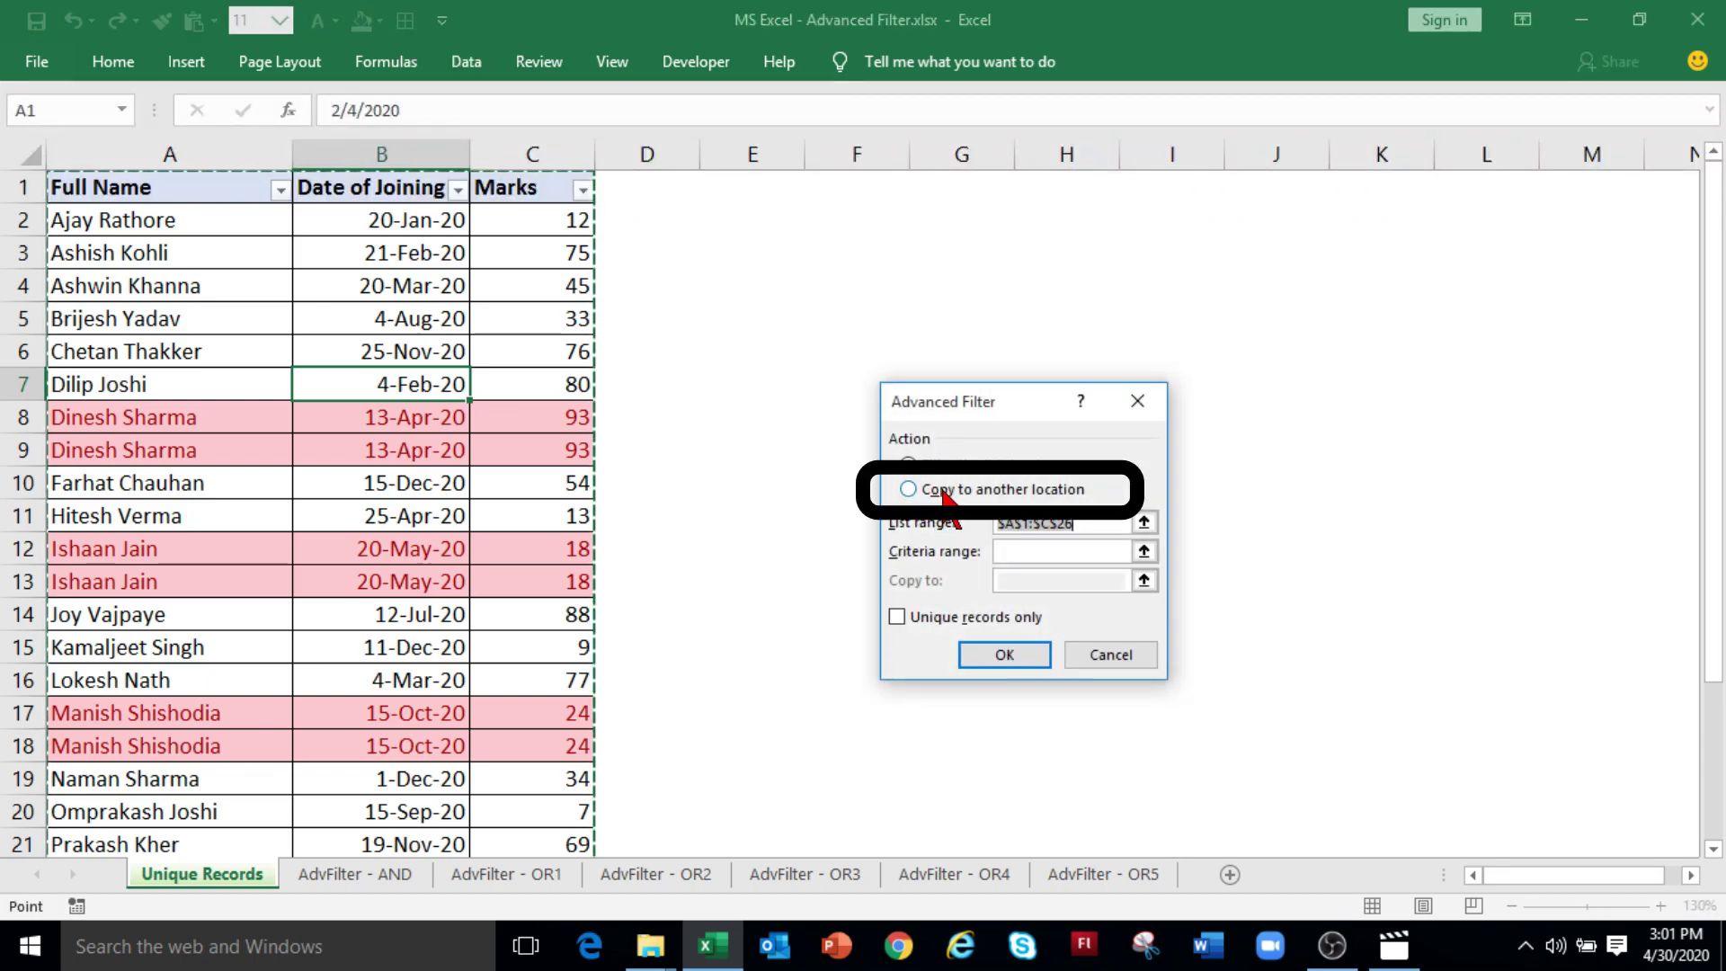
click(934, 490)
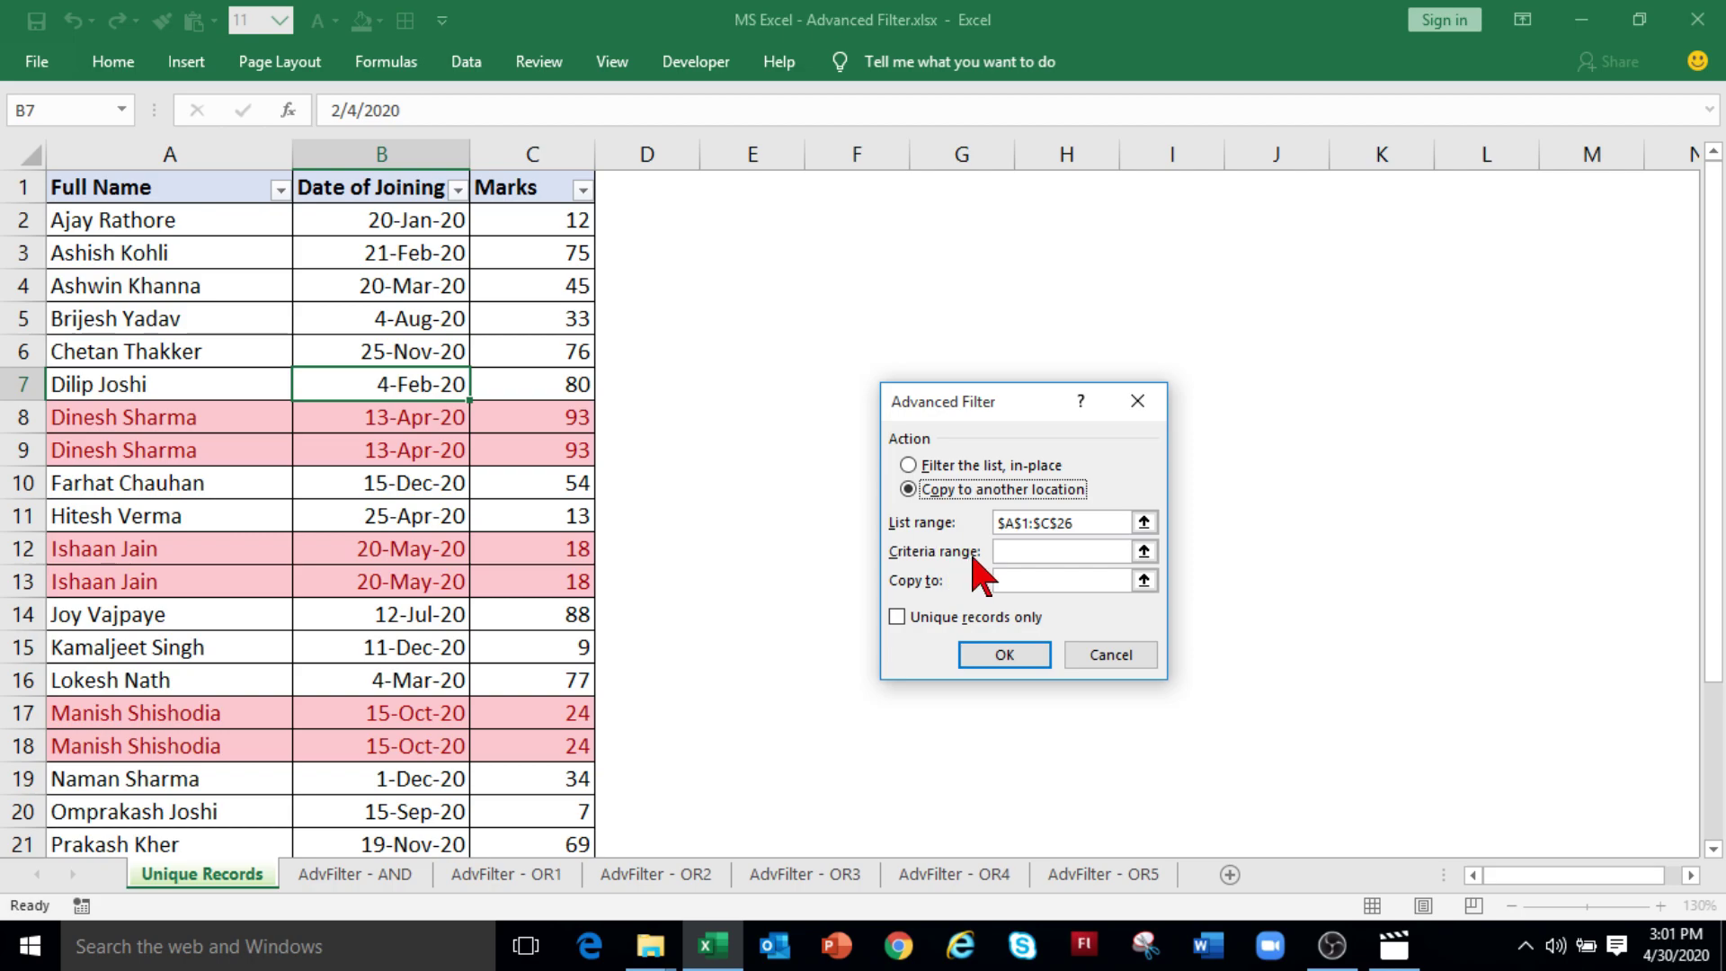
click(1023, 584)
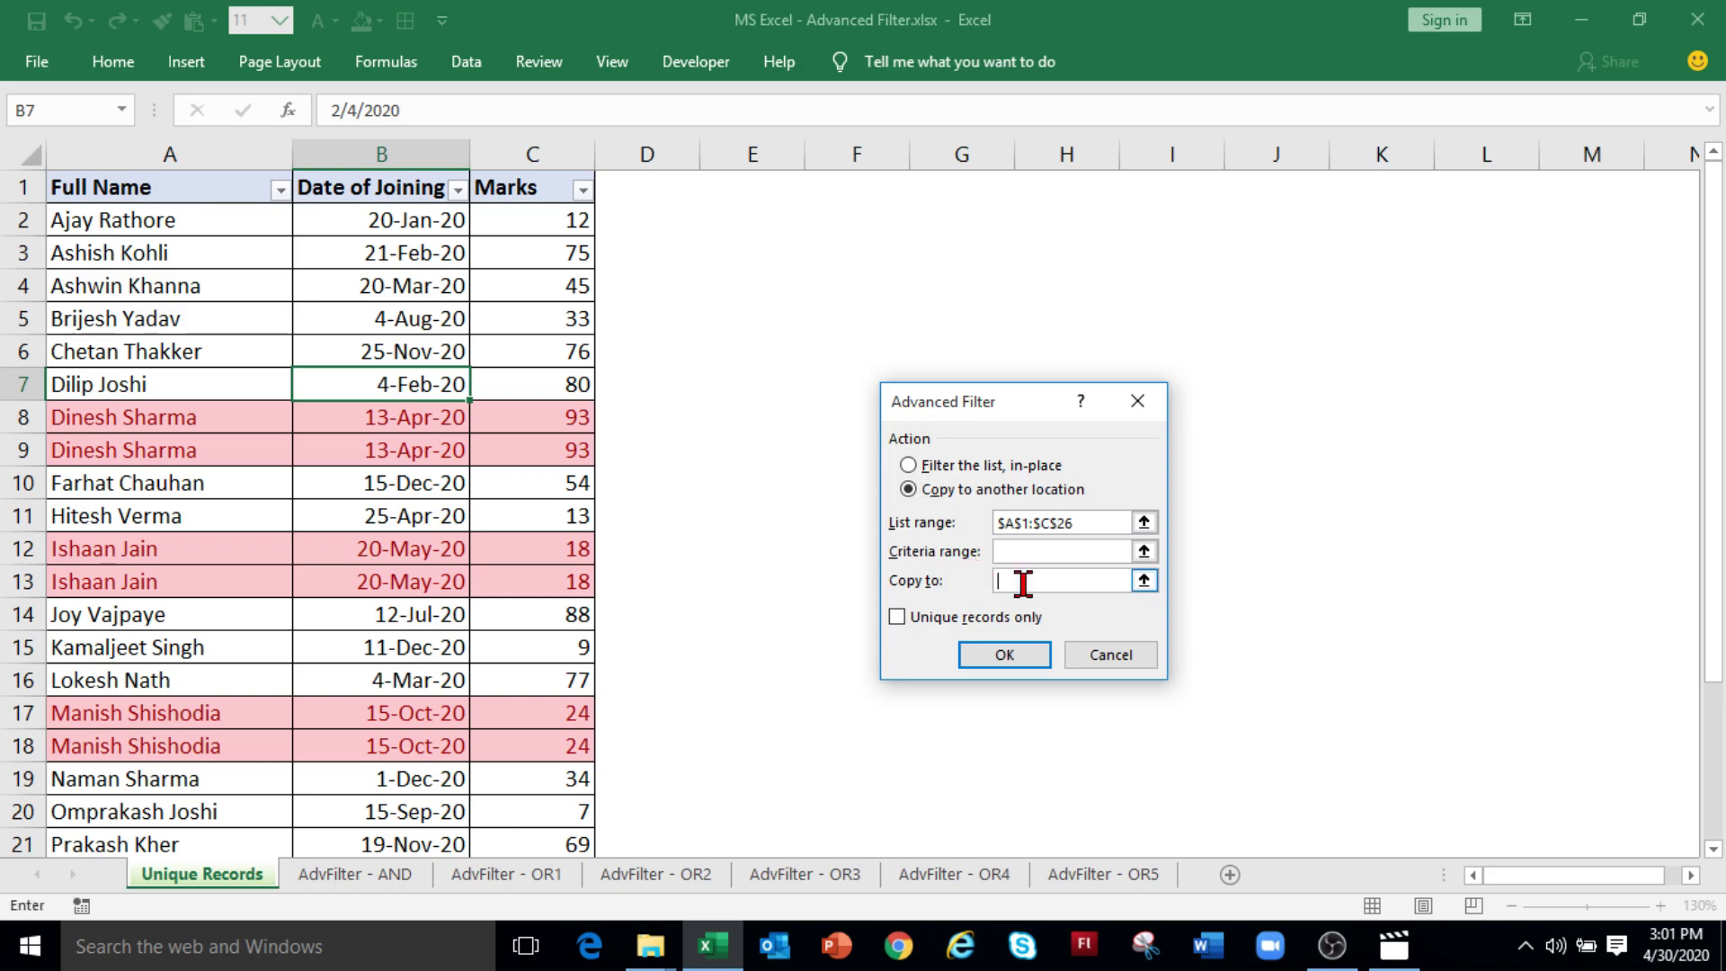
click(877, 252)
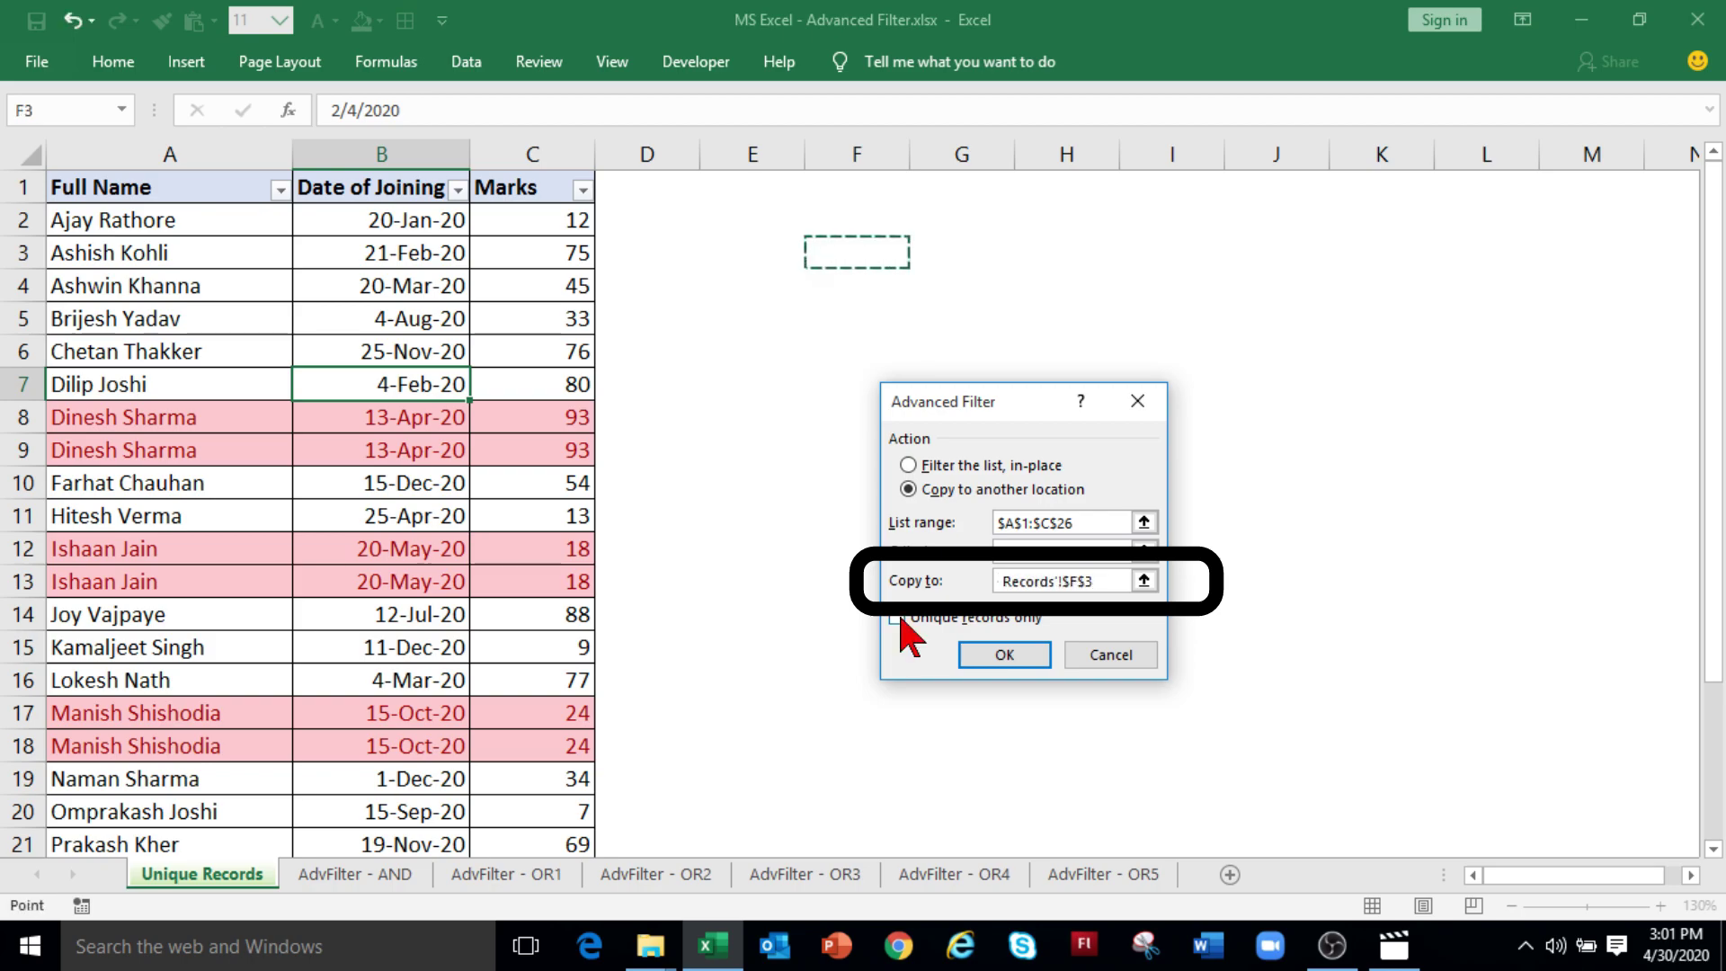
click(898, 617)
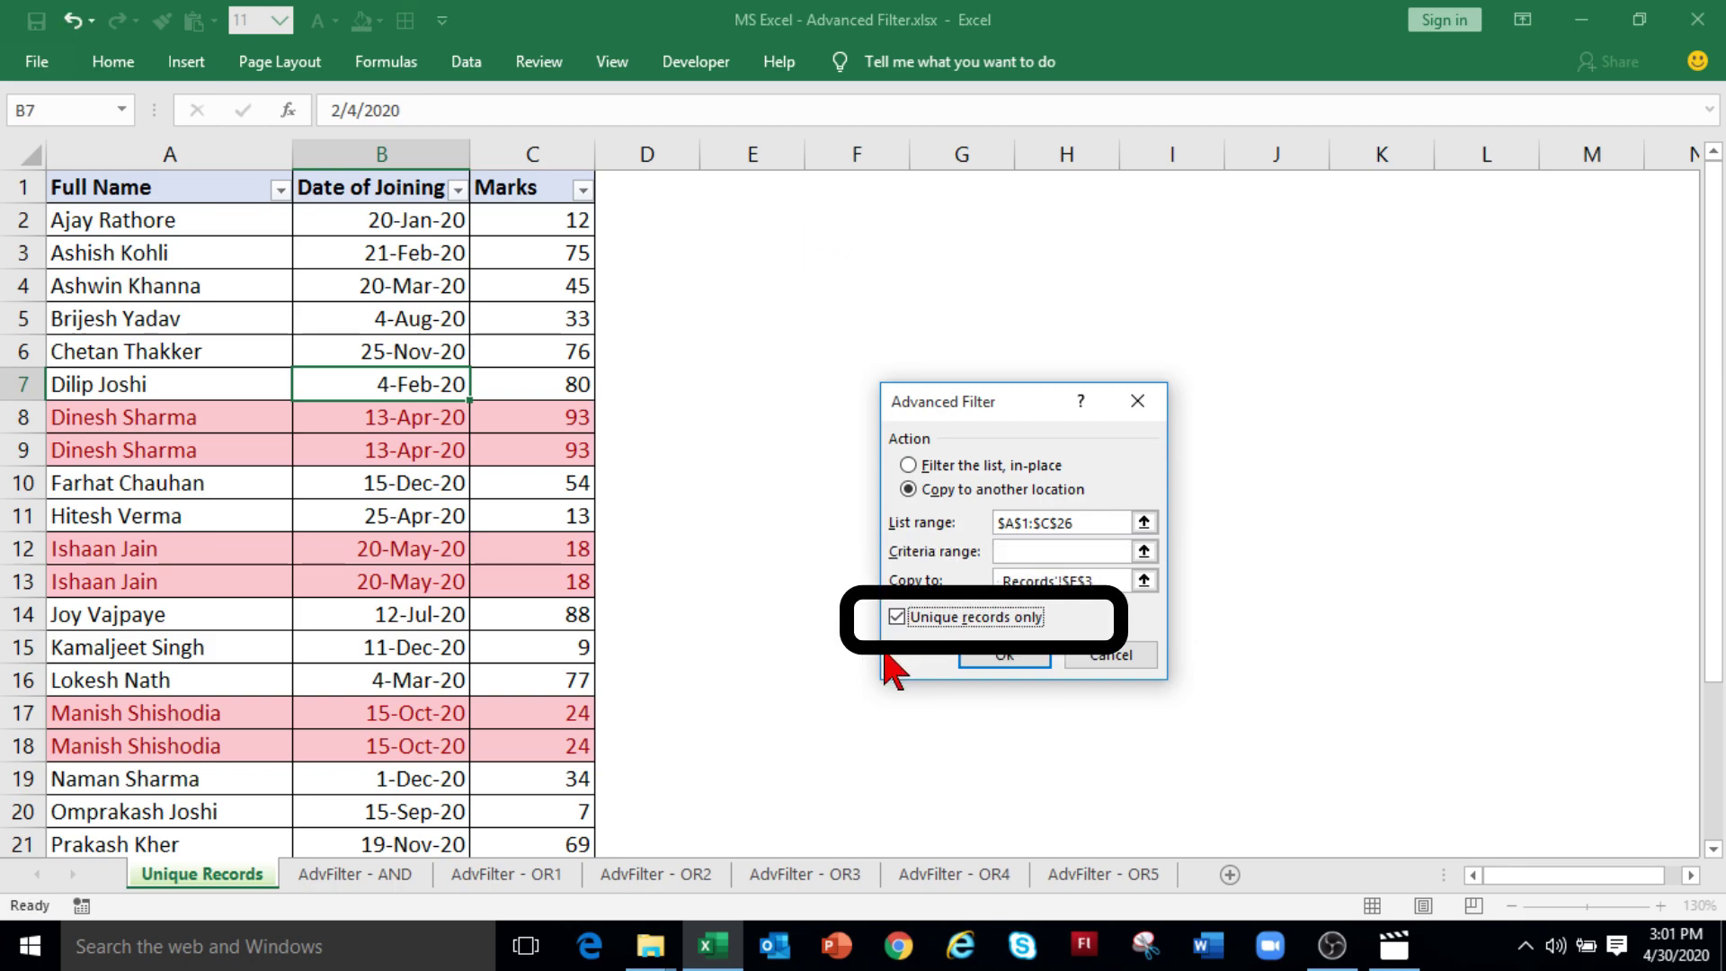
click(1004, 656)
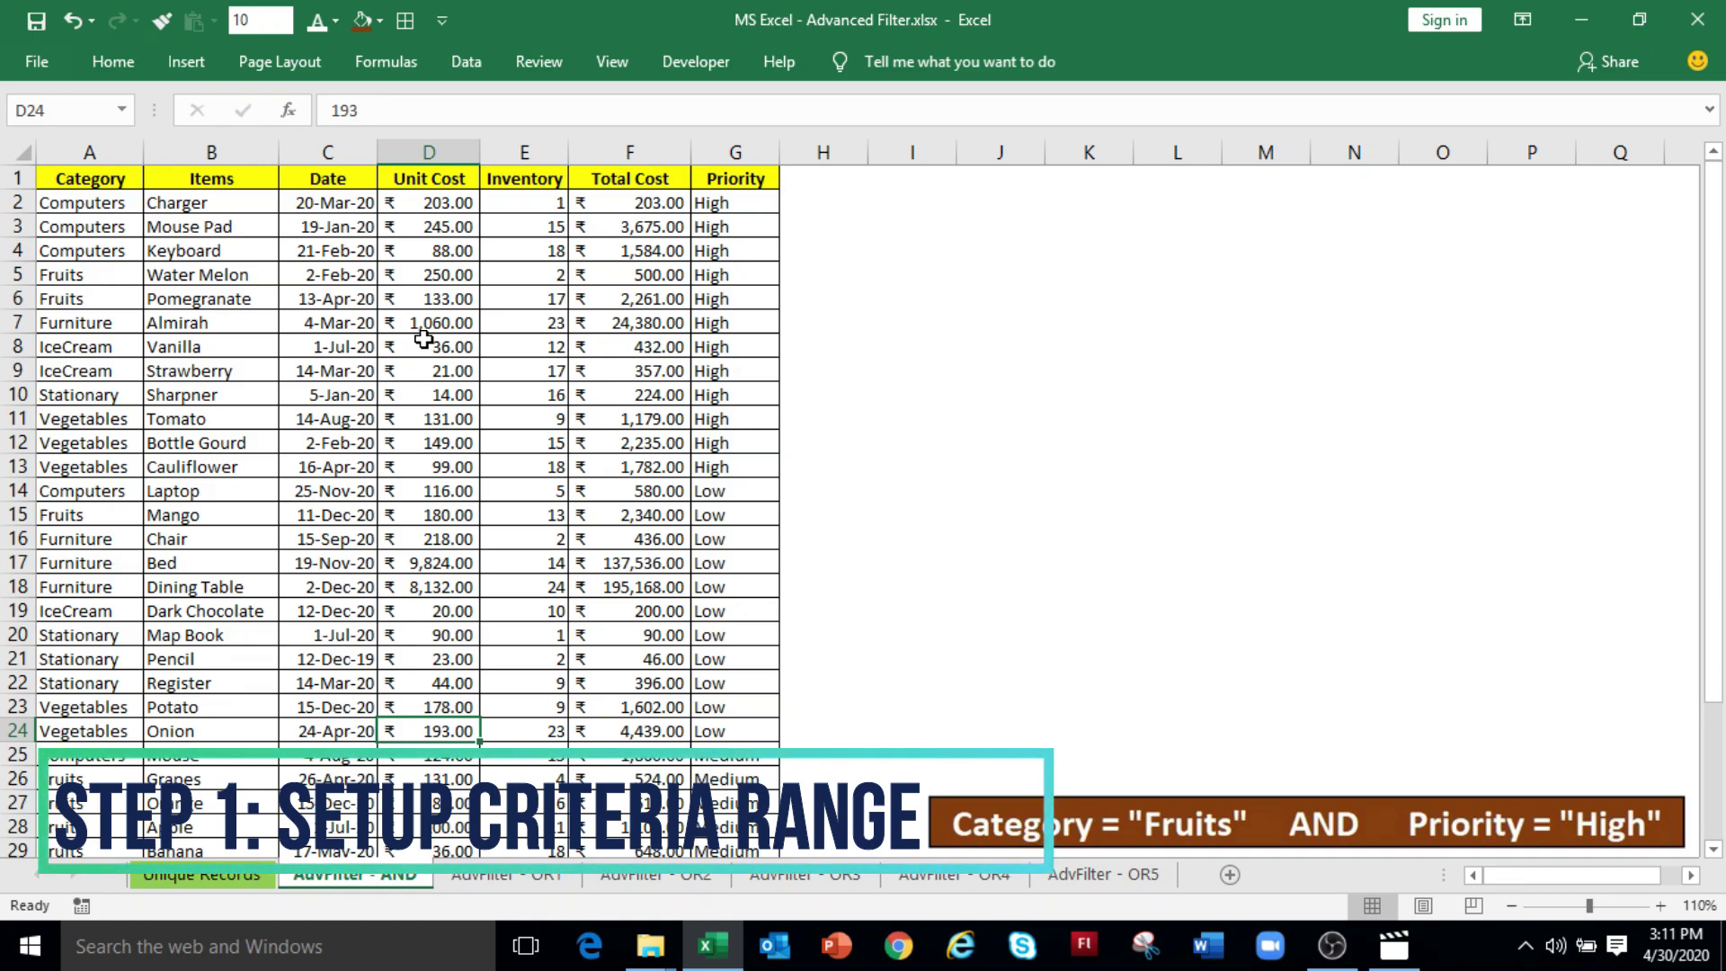
Step: On the AdvFilter - AND sheet, copy the header row A1:G1 to K1 as the criteria range headings
drag(110, 183, 736, 180)
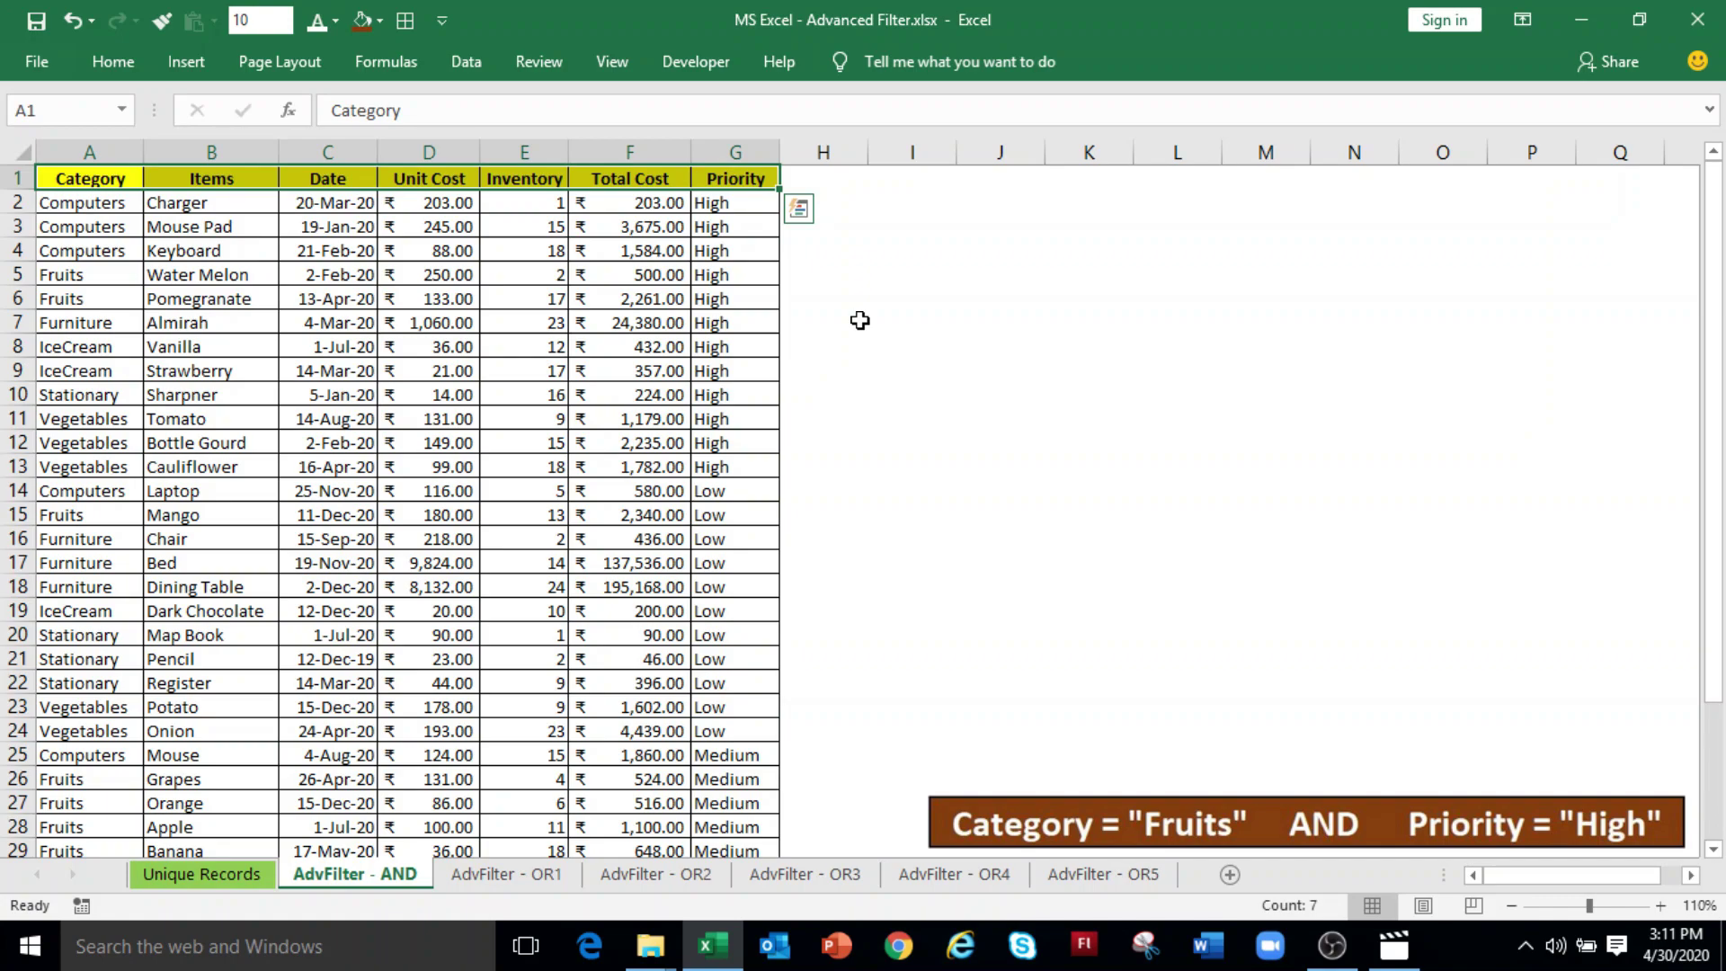
key(ctrl+c)
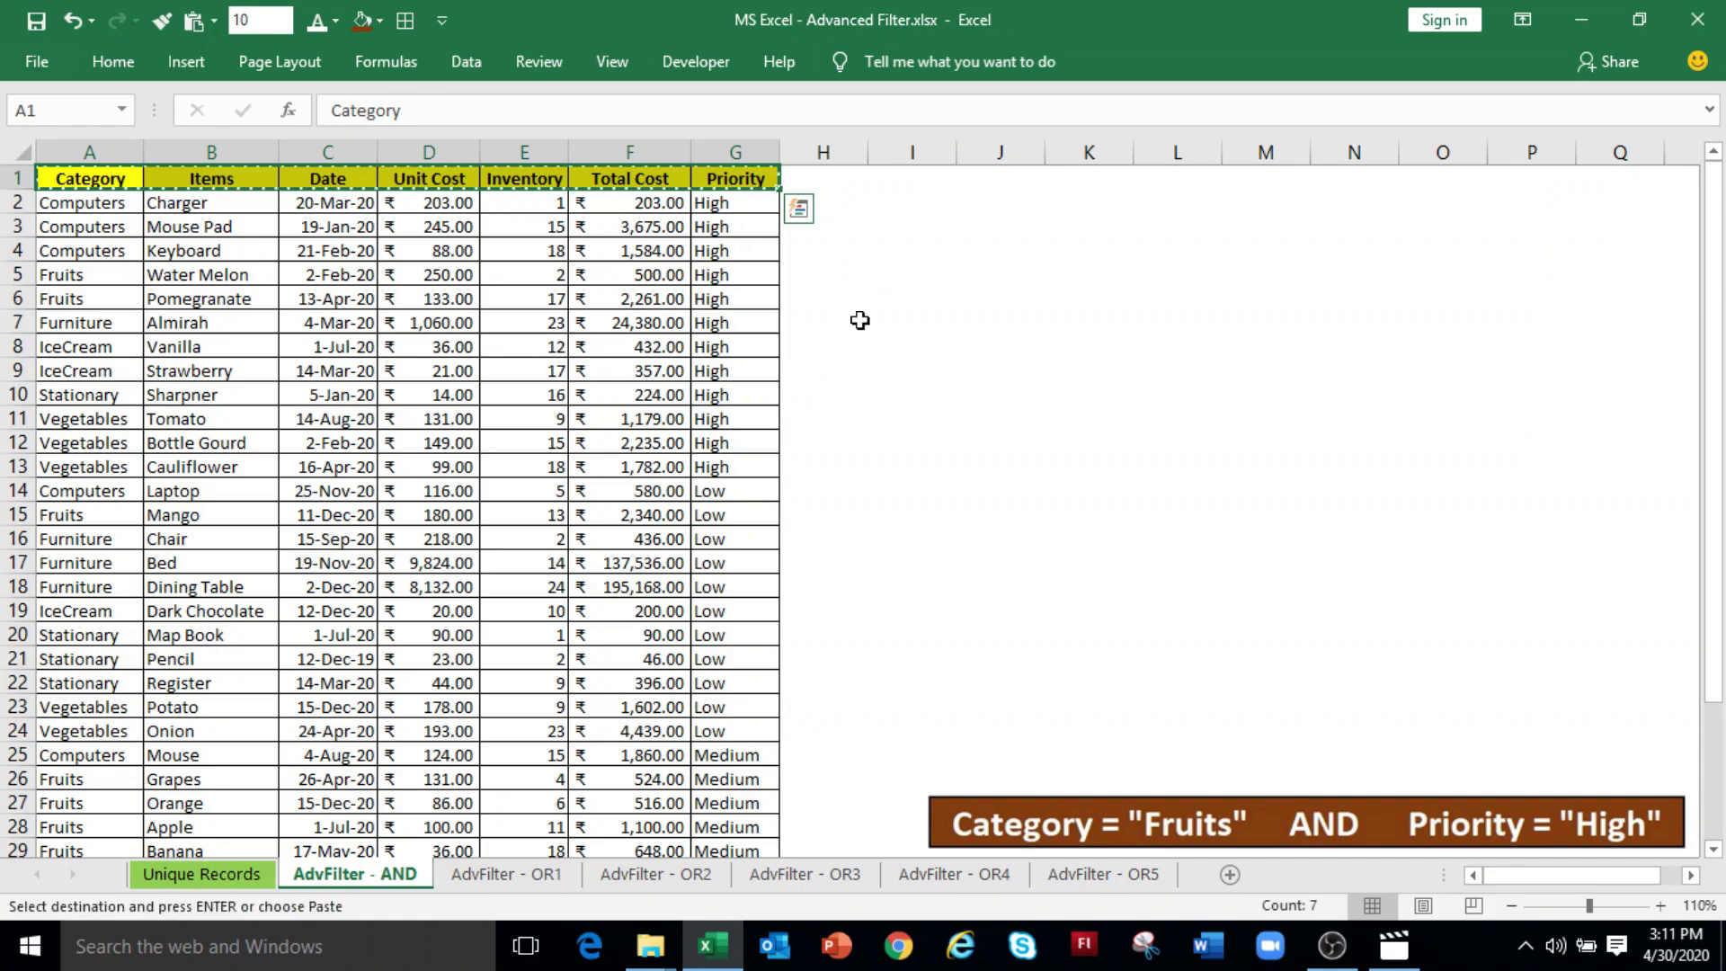
click(1079, 180)
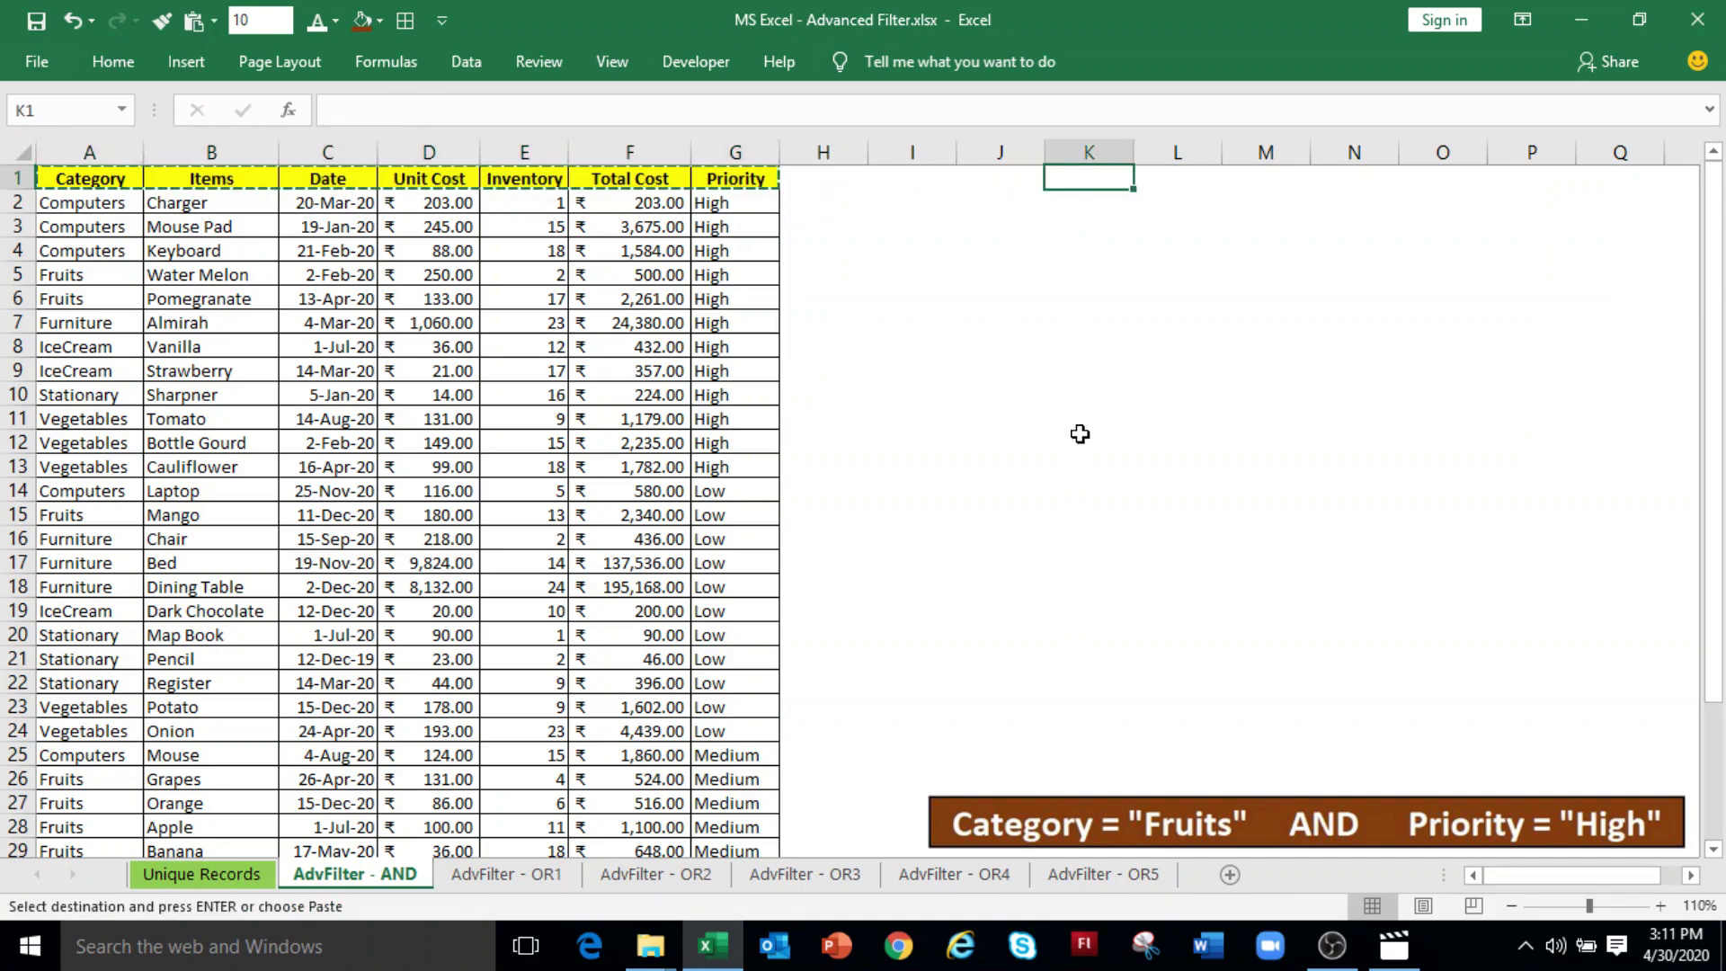
key(ctrl+v)
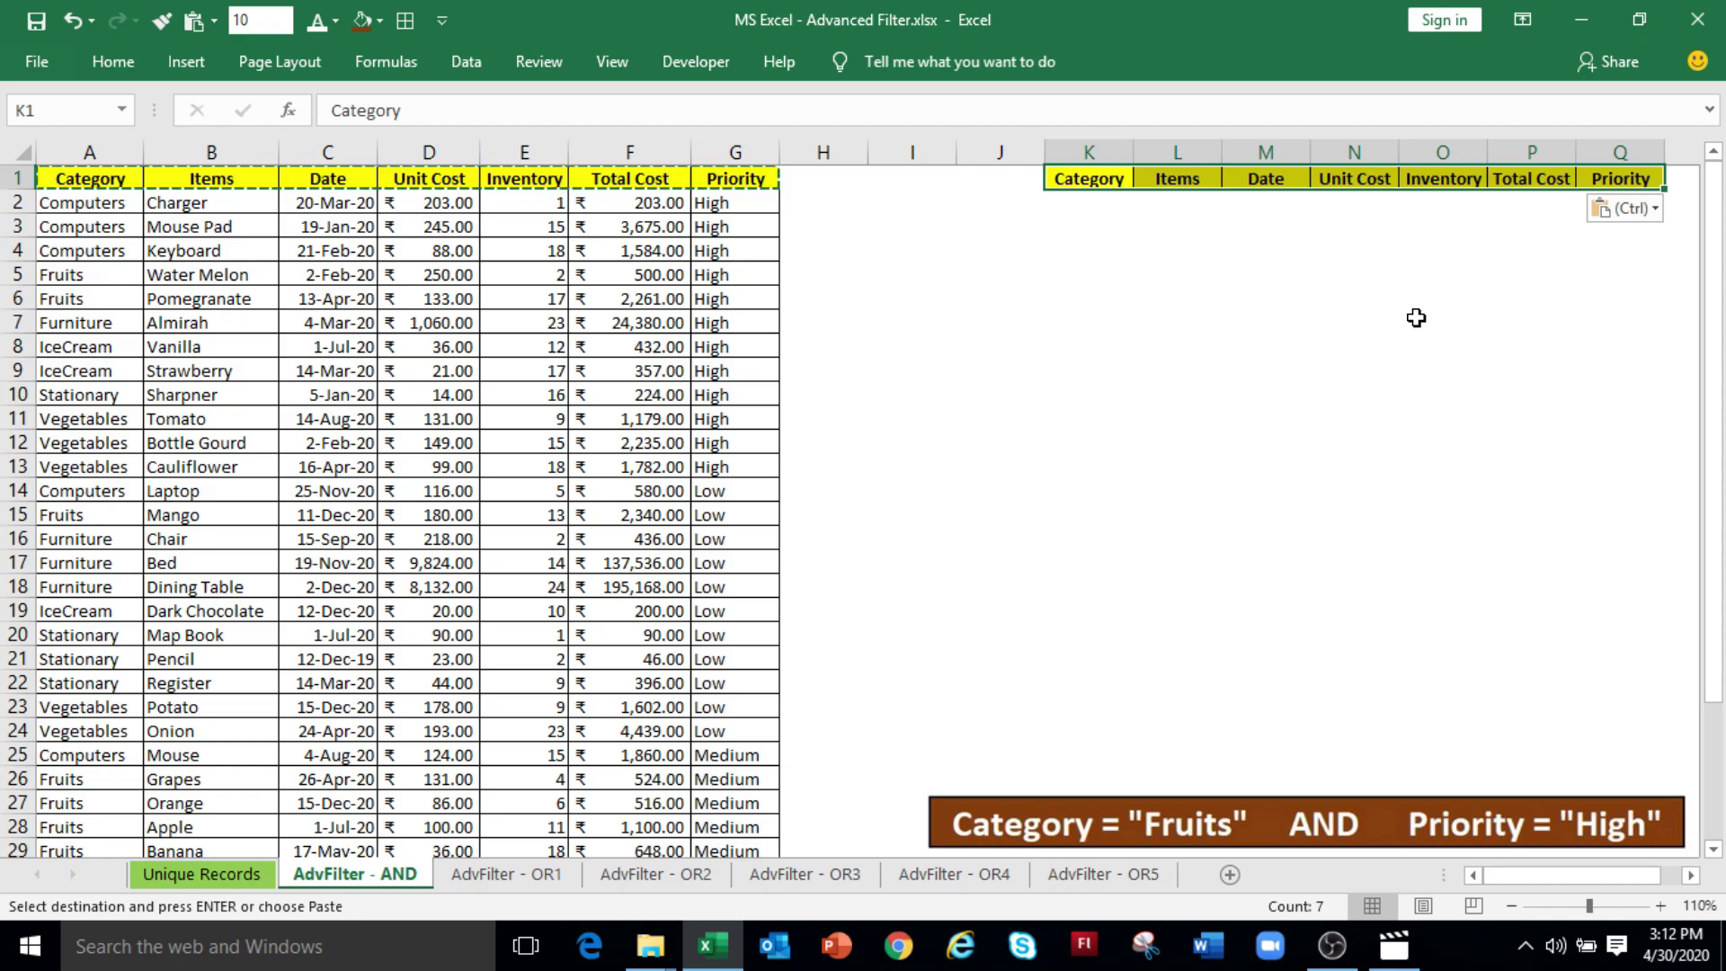
key(Escape)
Step: Place copies of the Category, Total Cost and Priority headings in K11:M11 for the filter output
click(1248, 416)
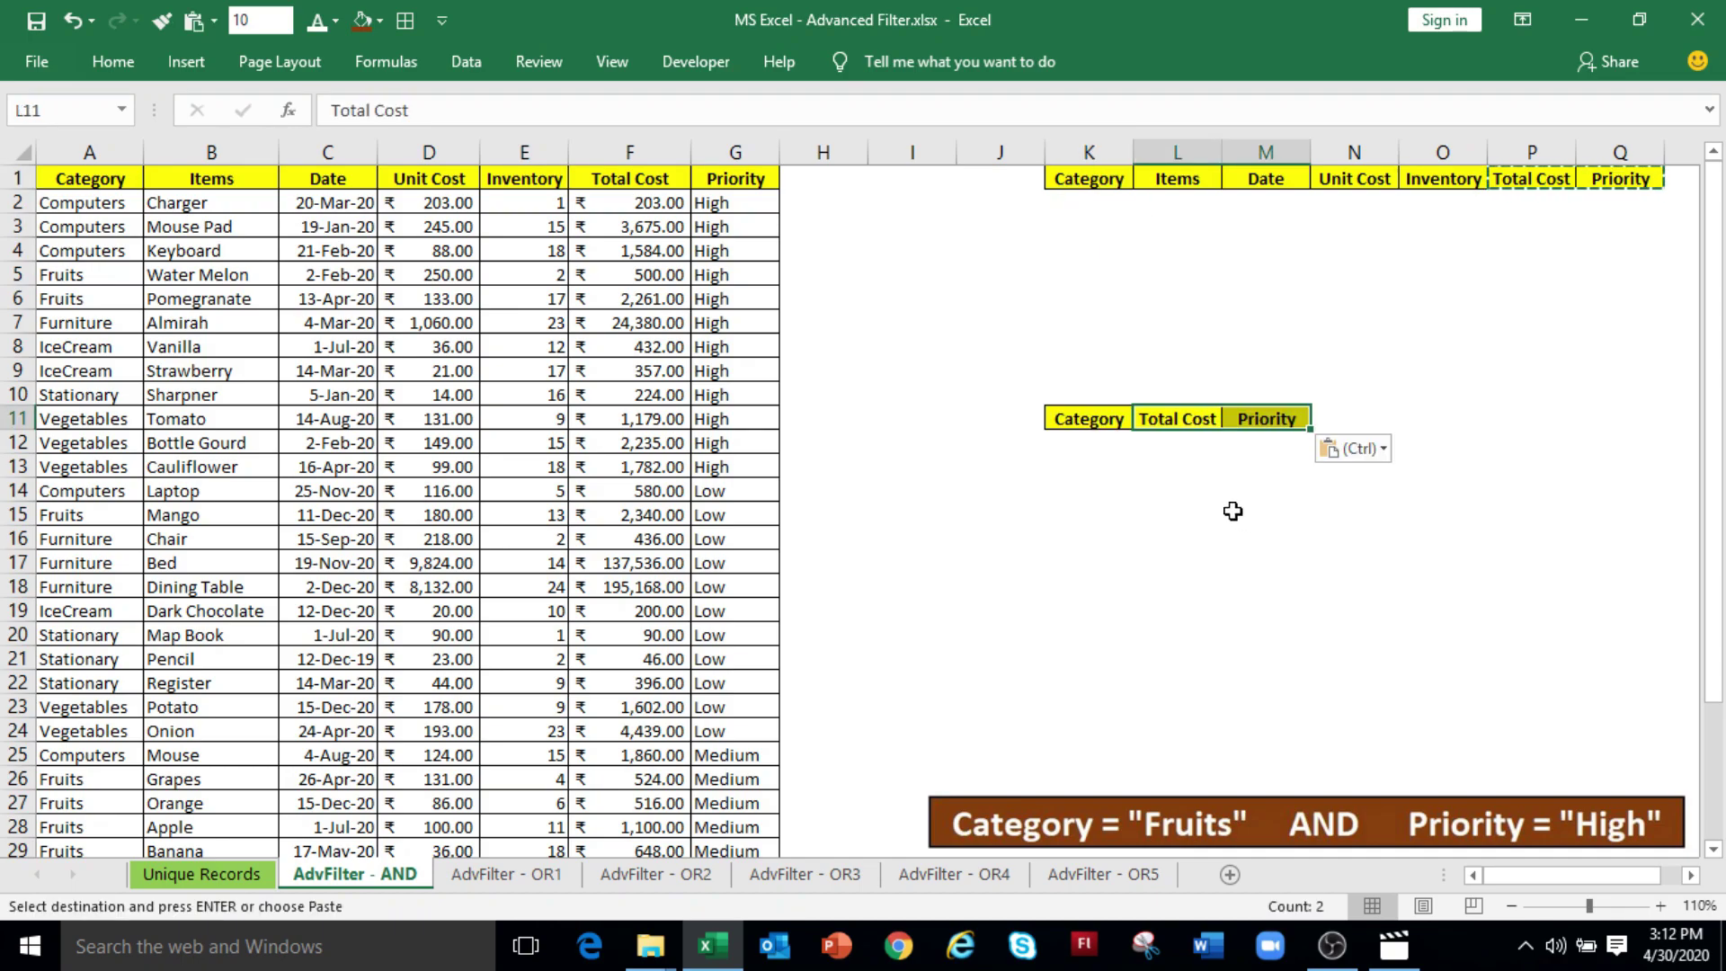
click(1232, 511)
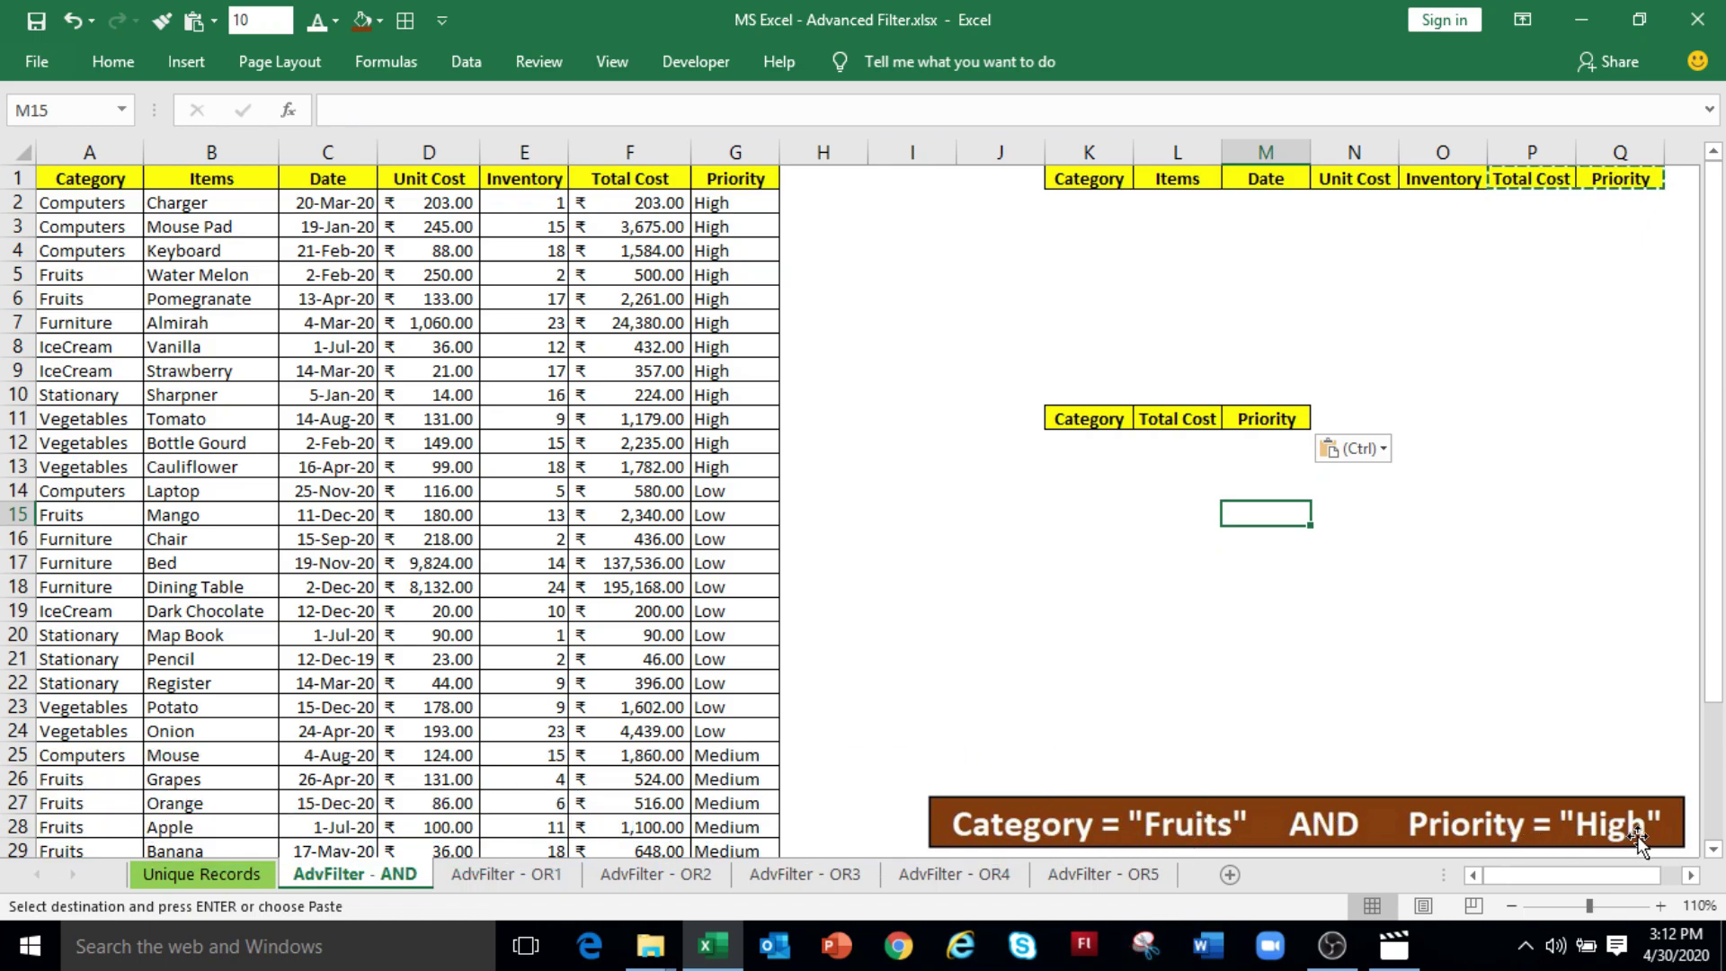
Step: Enter the AND criteria in row 2: Fruits under Category in K2 and High under Priority in Q2
click(1111, 201)
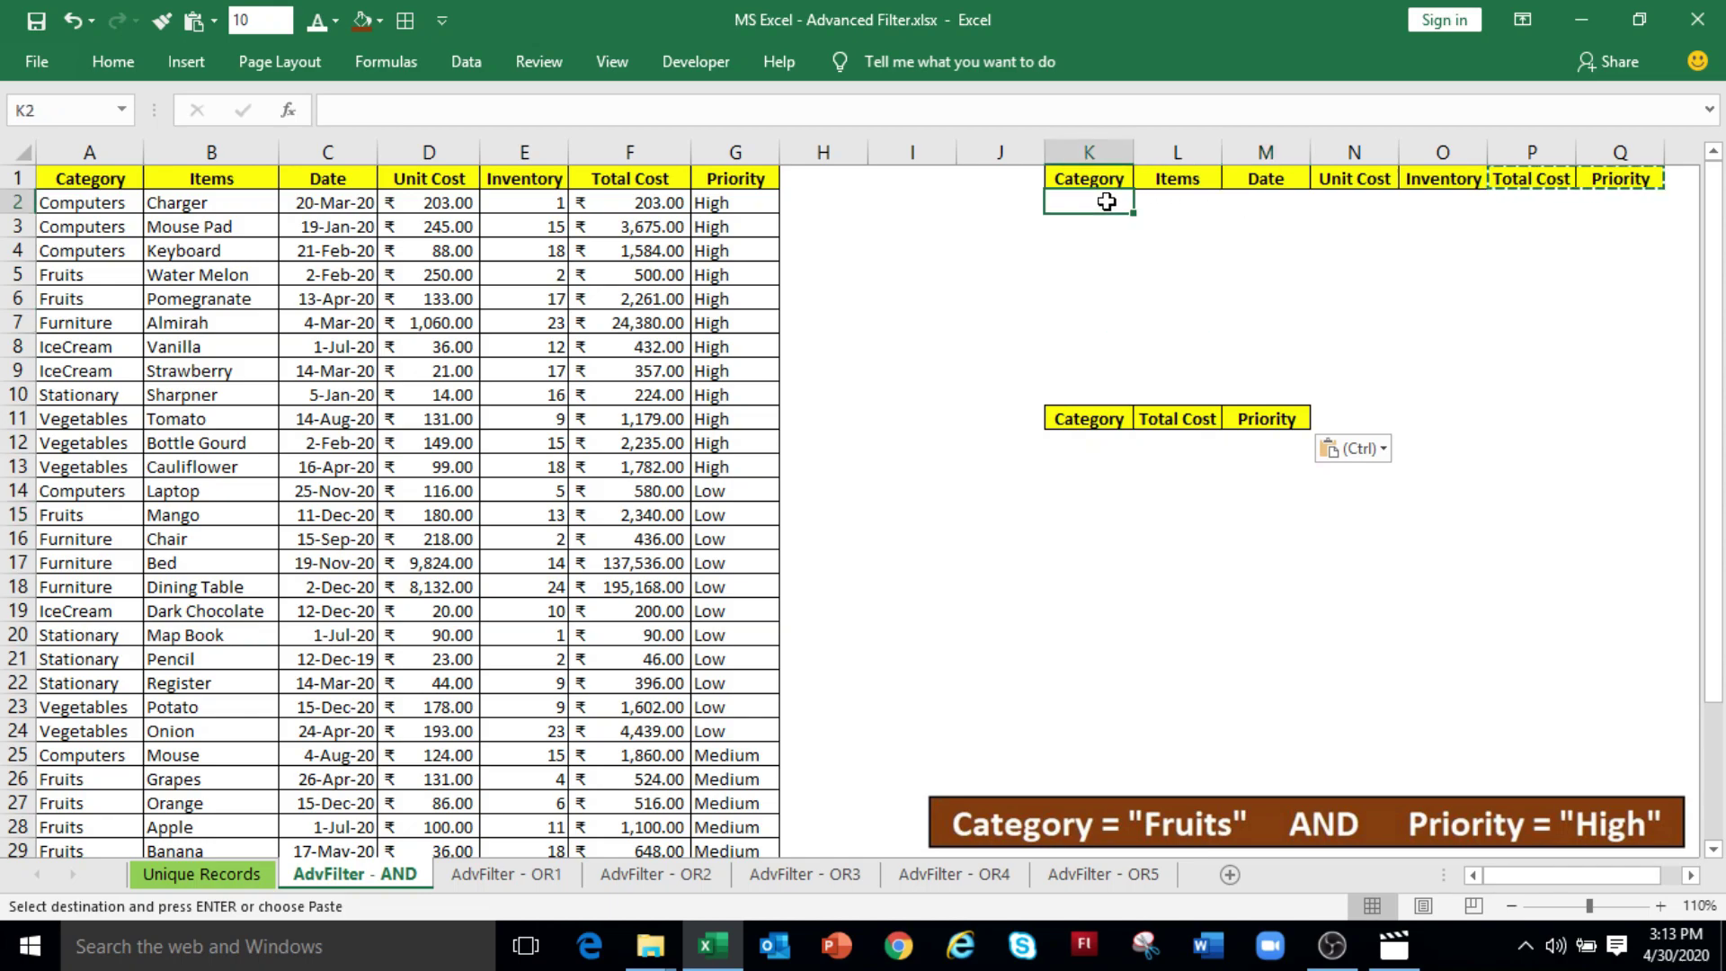
text(Fruits)
click(1618, 202)
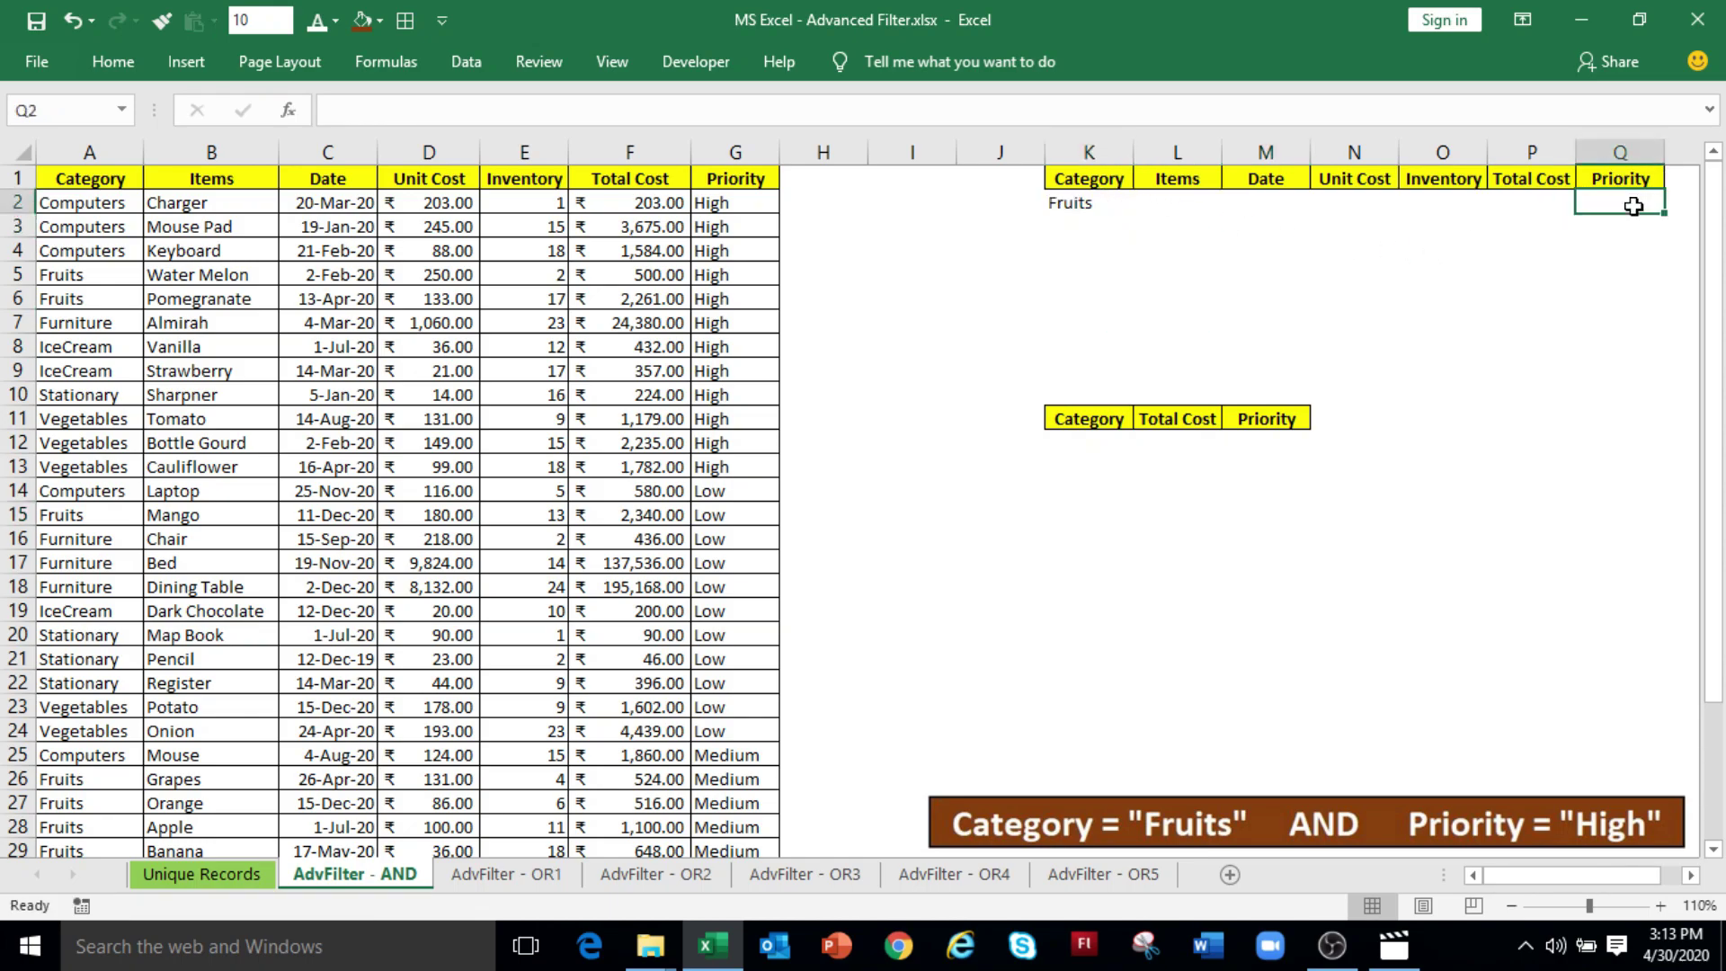
text(High)
drag(1088, 202, 1600, 210)
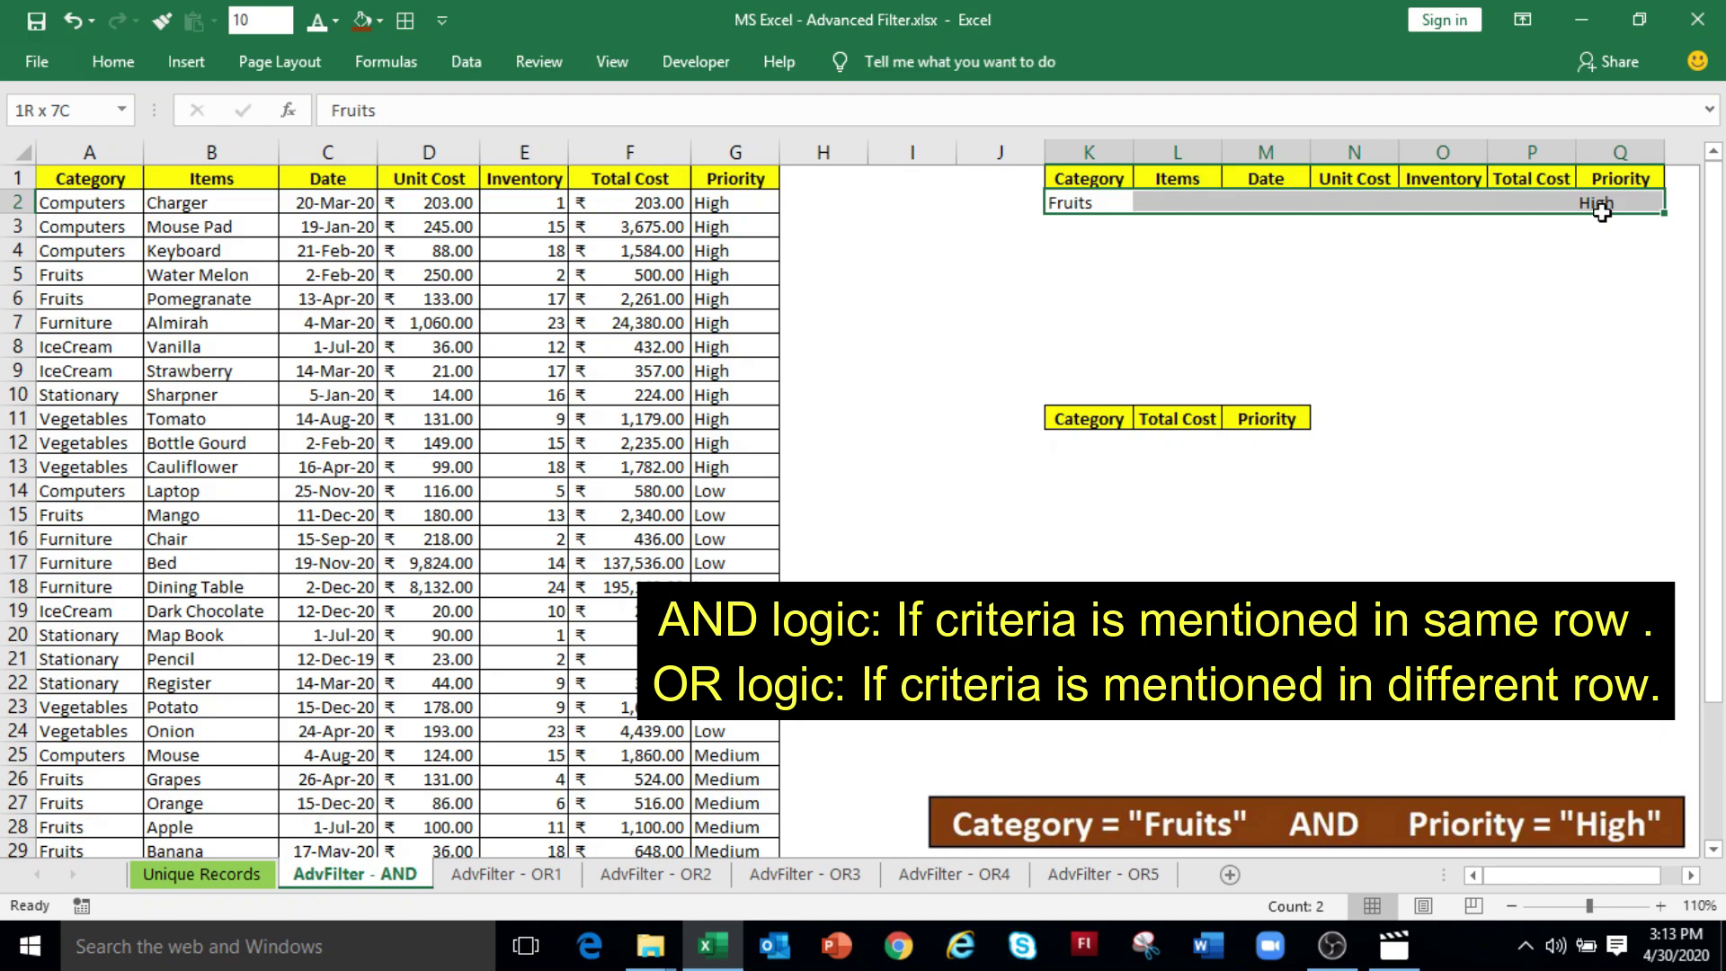
drag(1602, 210, 1602, 213)
click(1505, 361)
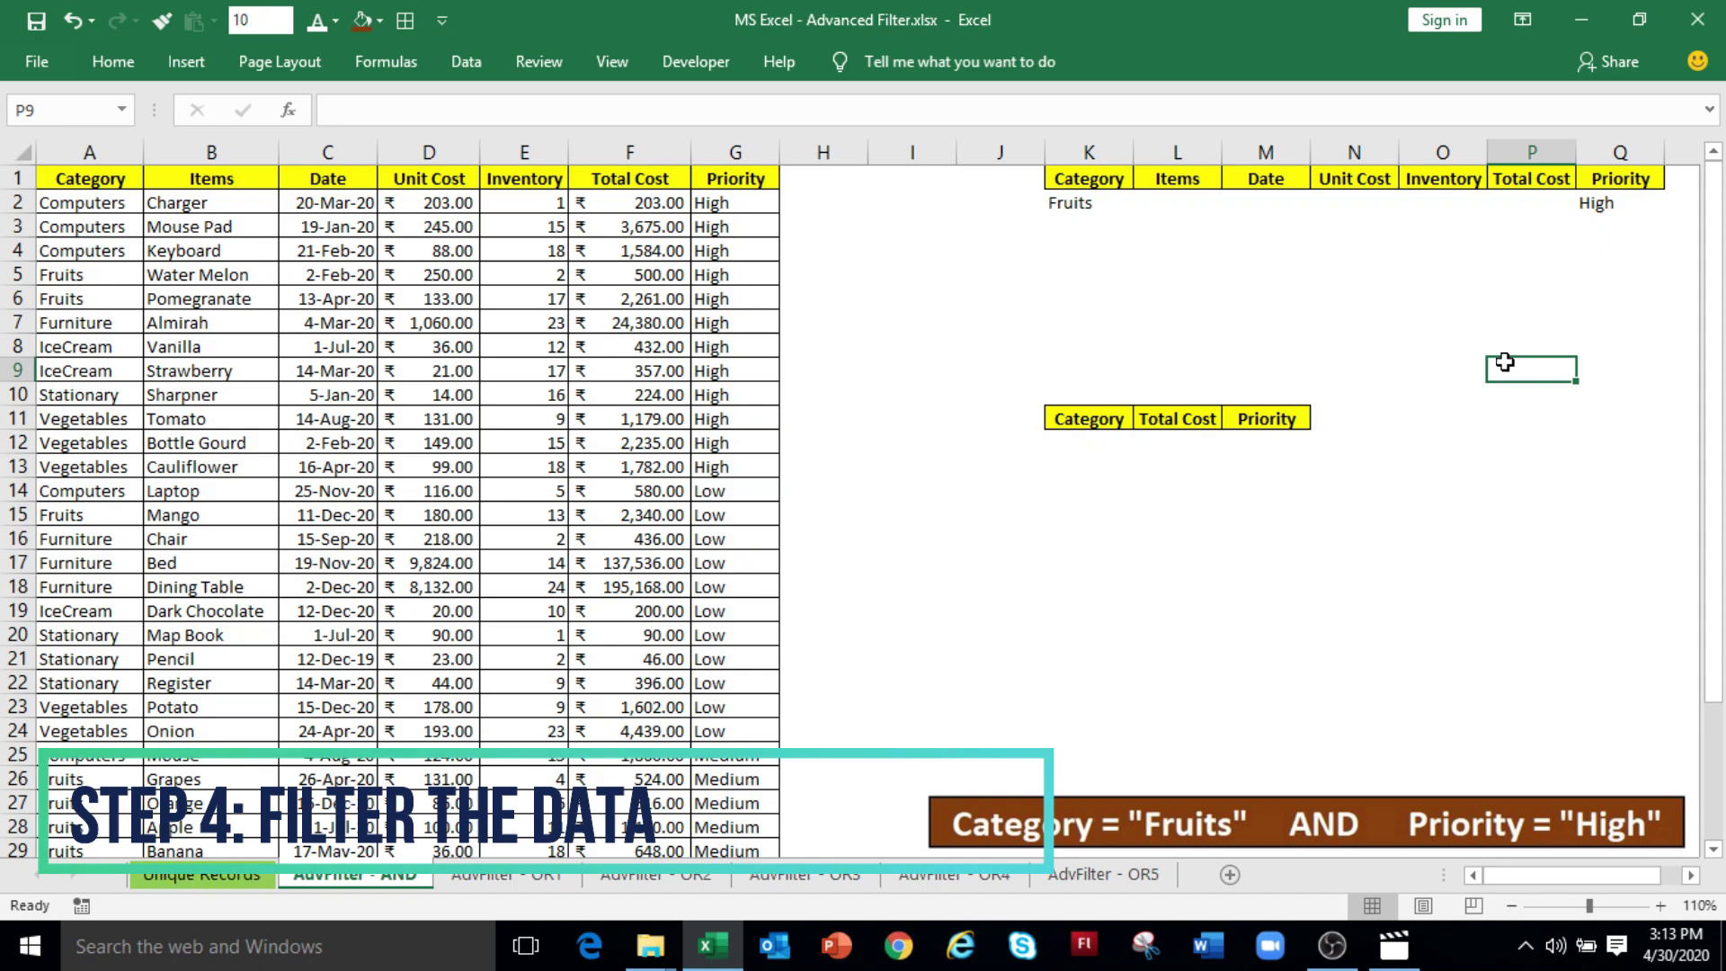
Step: Run an Advanced Filter on A1:G35 using the Fruits and High criteria row with its headings, copying results to the headings in K11:M11
click(345, 366)
click(468, 61)
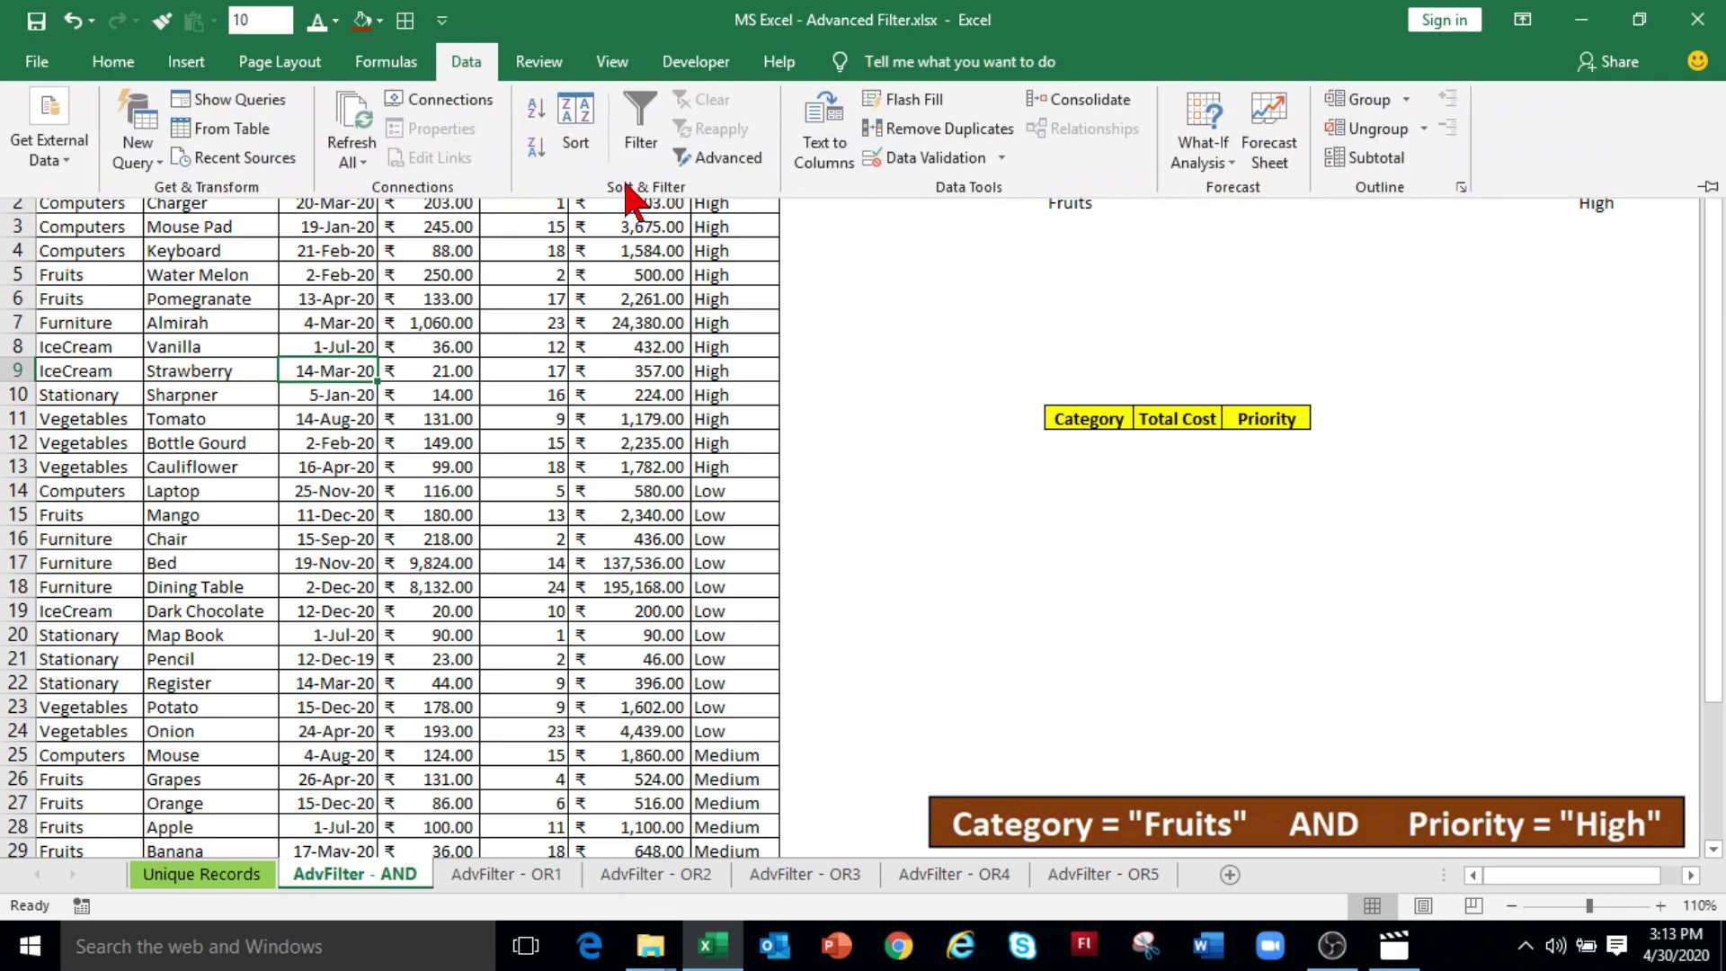
click(722, 157)
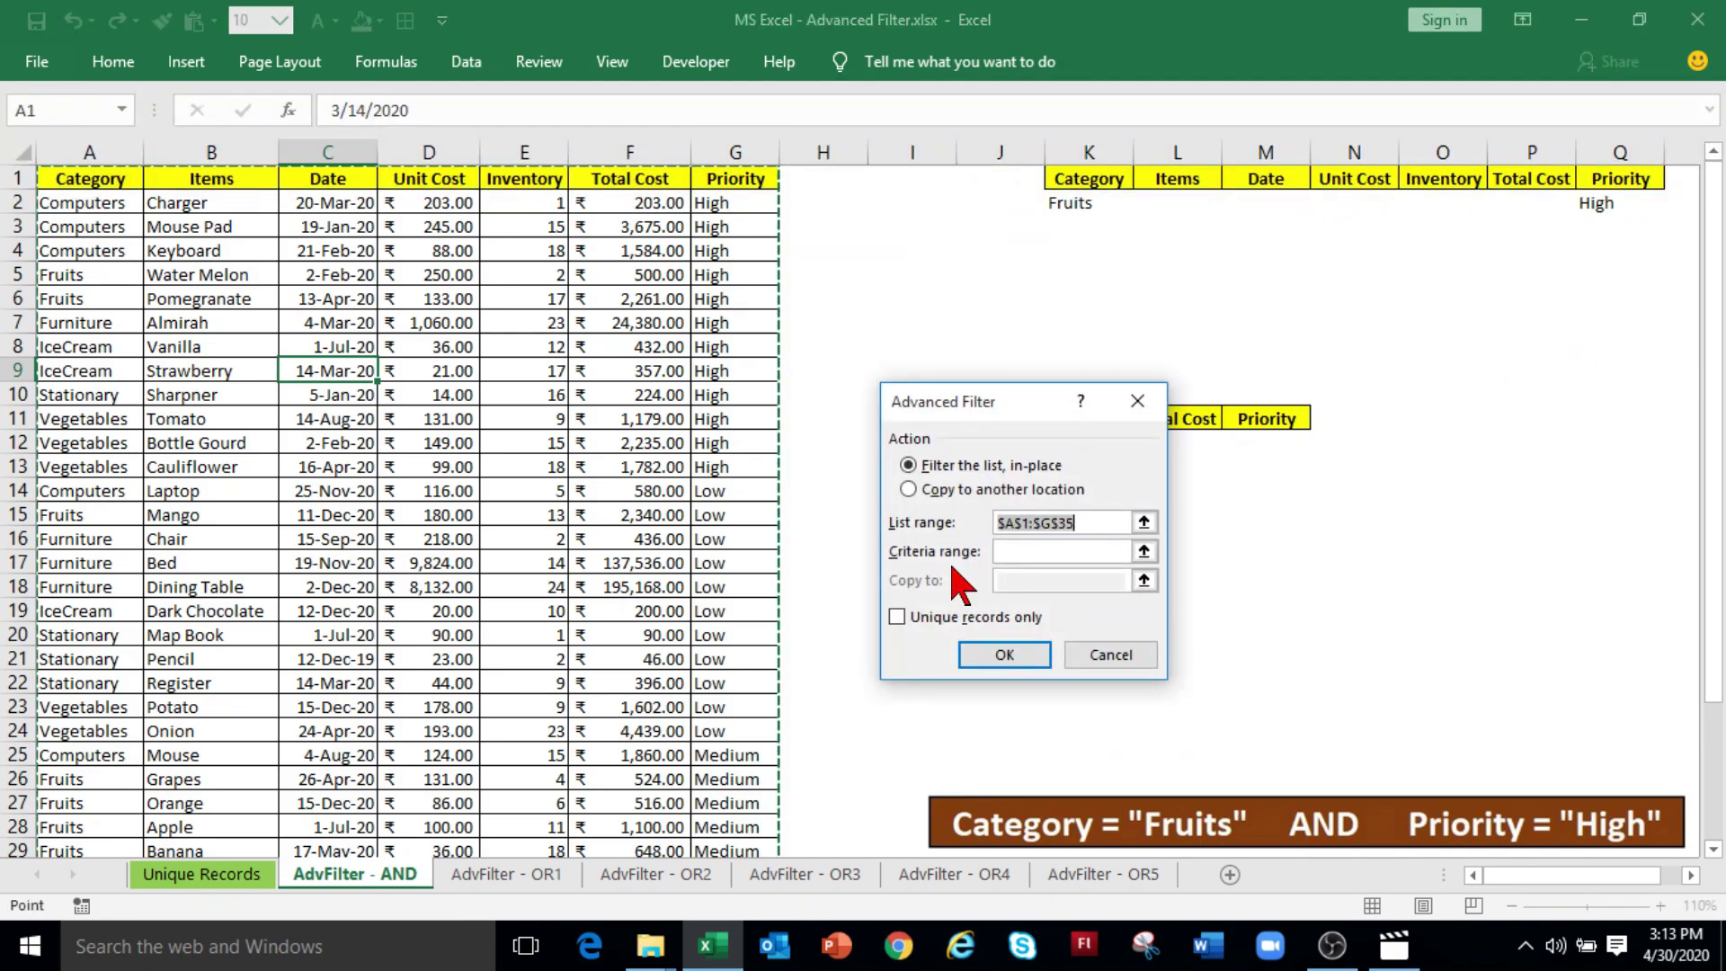
click(937, 493)
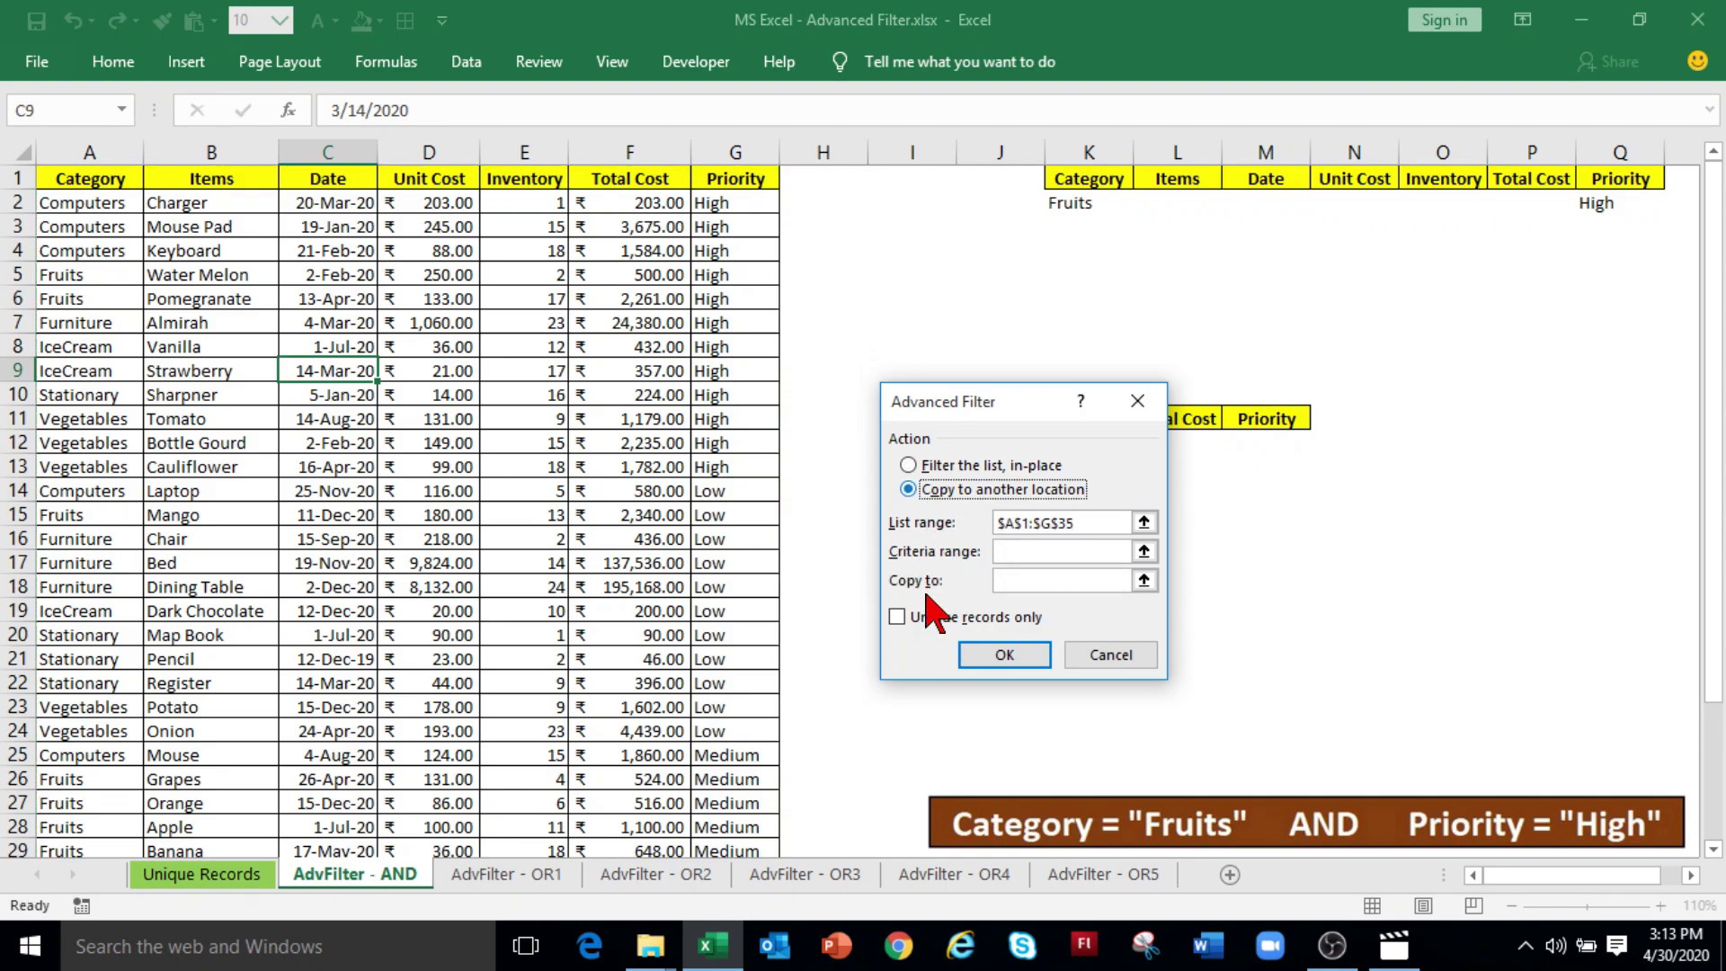
click(1011, 553)
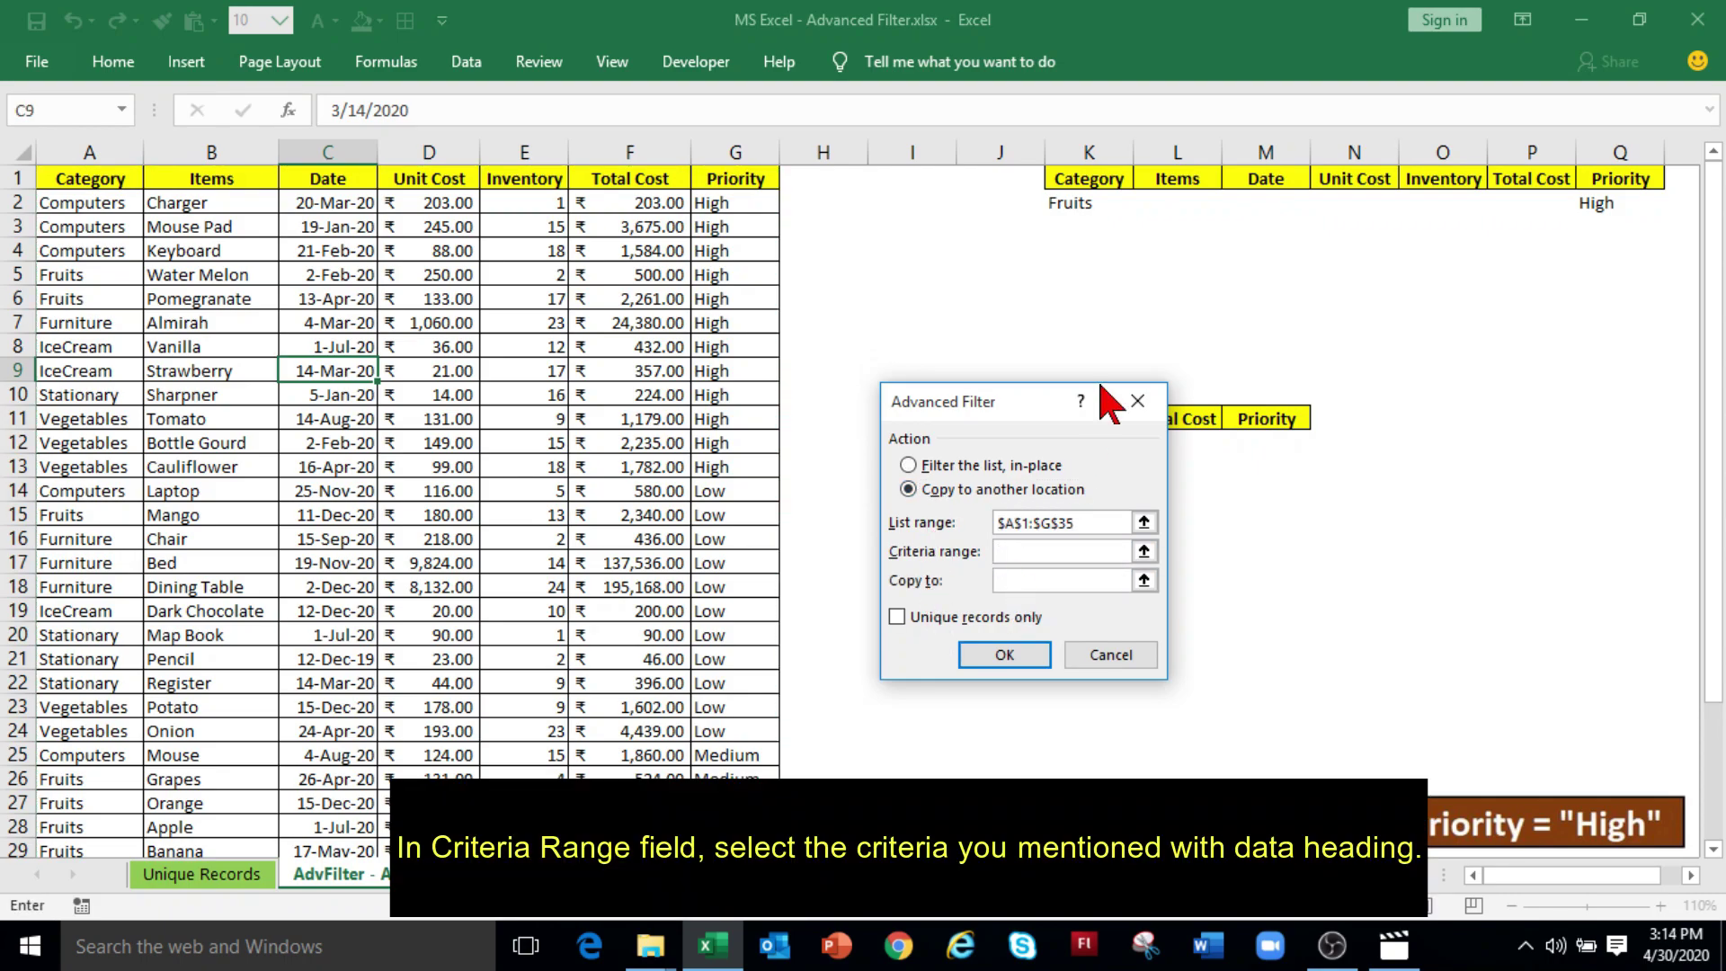
drag(1102, 180, 1601, 191)
drag(989, 387, 748, 386)
drag(1076, 424, 1252, 420)
click(753, 631)
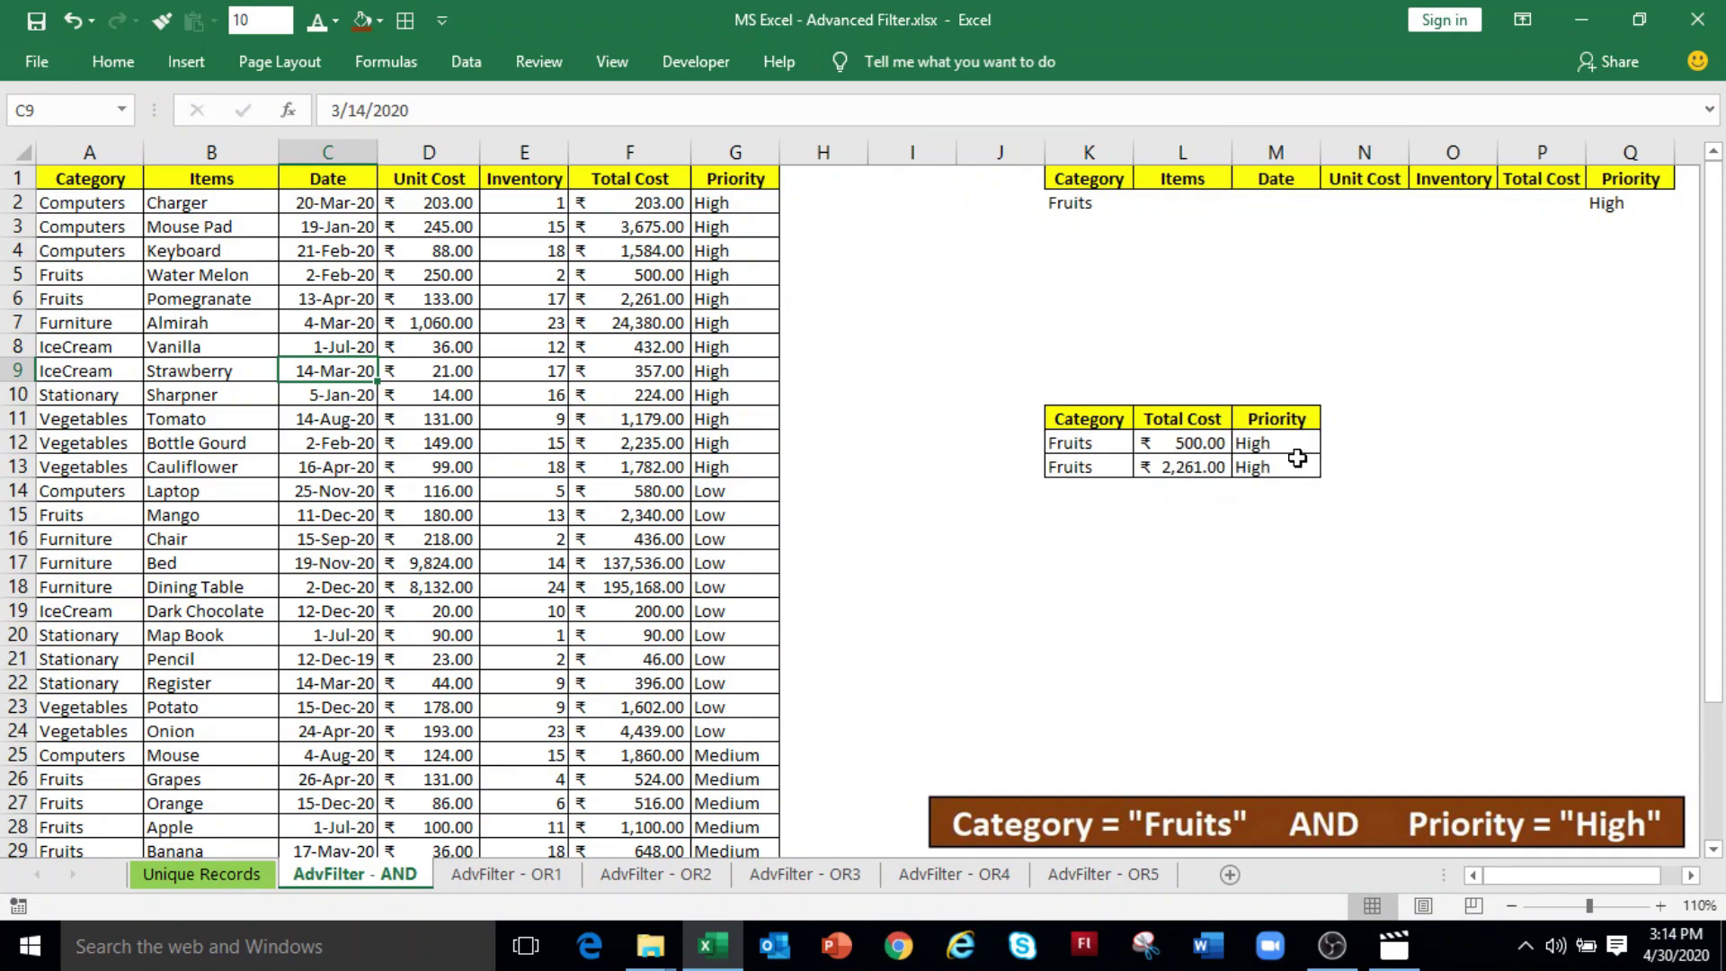
Step: On the AdvFilter - OR1 sheet, enter the OR criteria under Category: Fruits in K2 and Icecream in K3
key(ctrl+Page_Down)
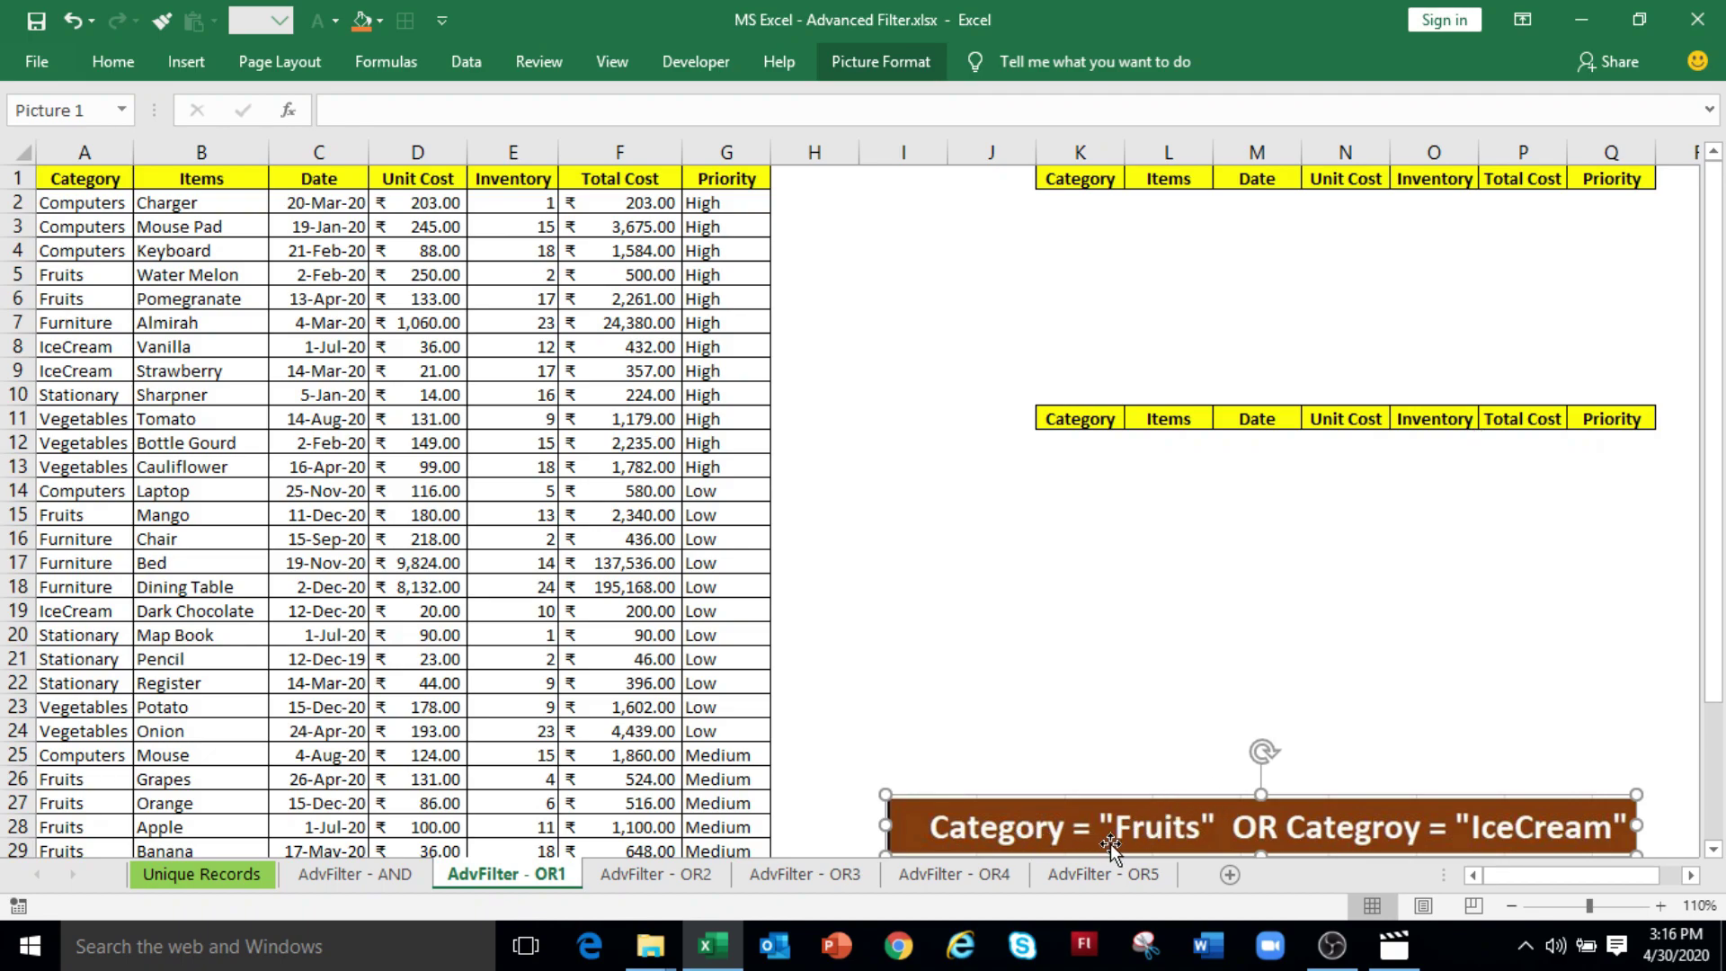
click(1074, 203)
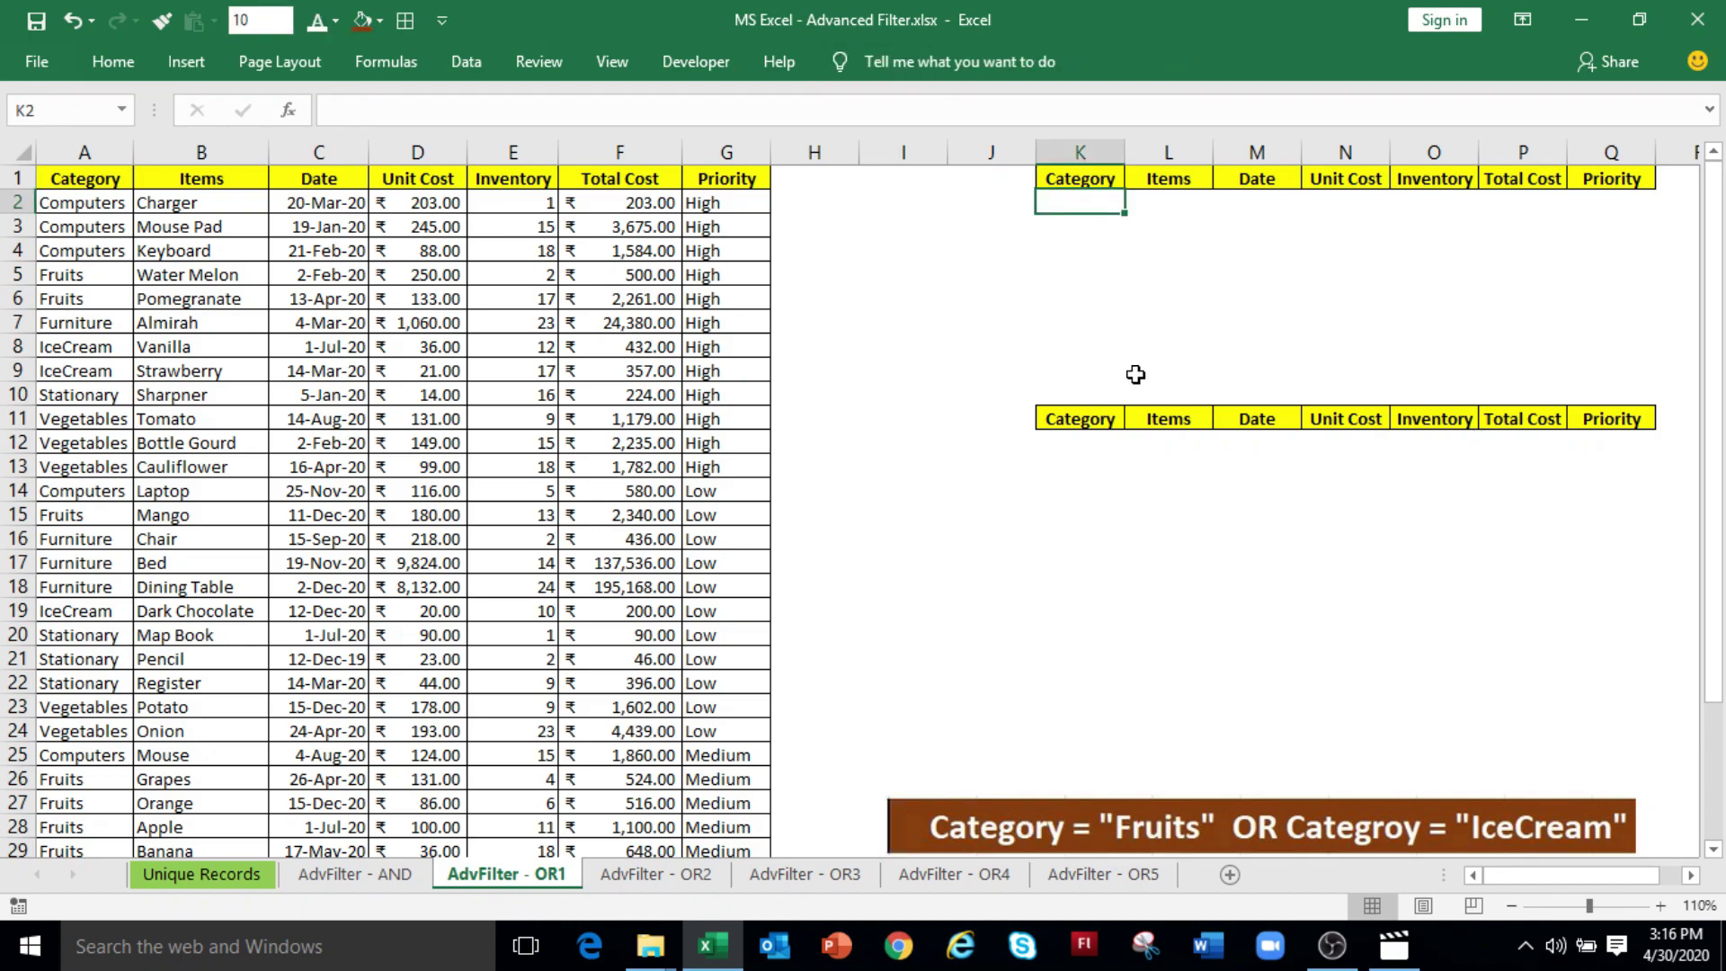
text(Fruits)
key(Return)
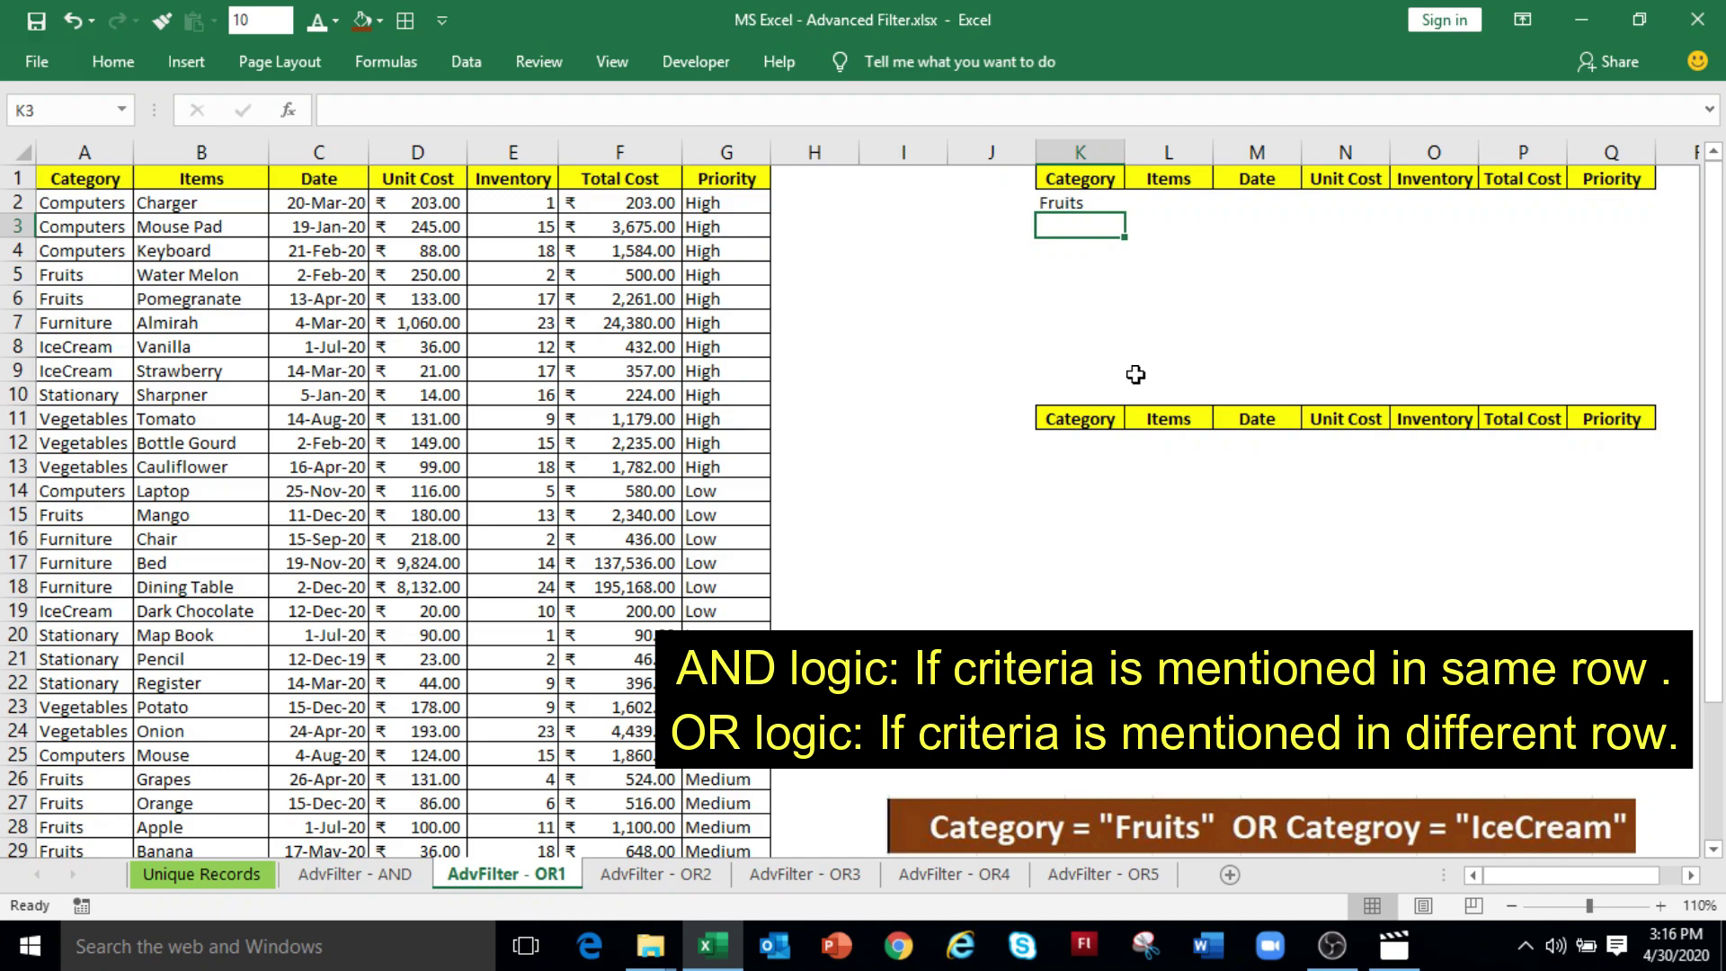
text(Icecream)
key(Return)
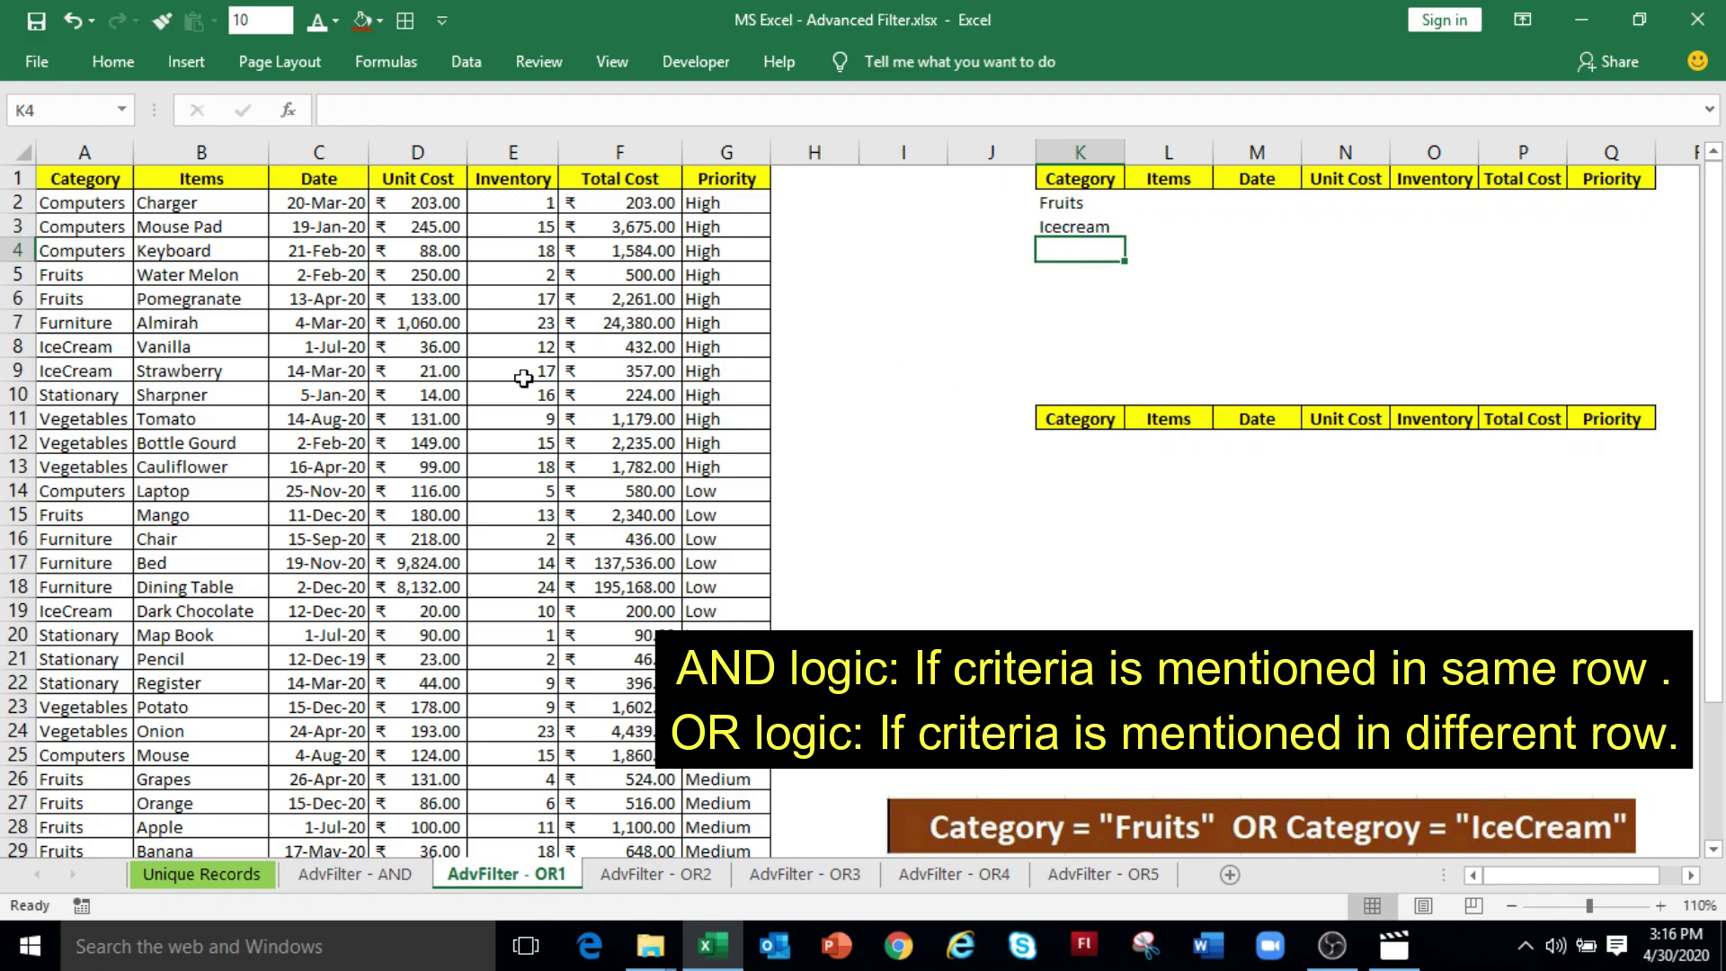
Step: Run an Advanced Filter on A1:G35 using criteria range K1:Q3, copying the results to the headings in K11:Q11
click(341, 323)
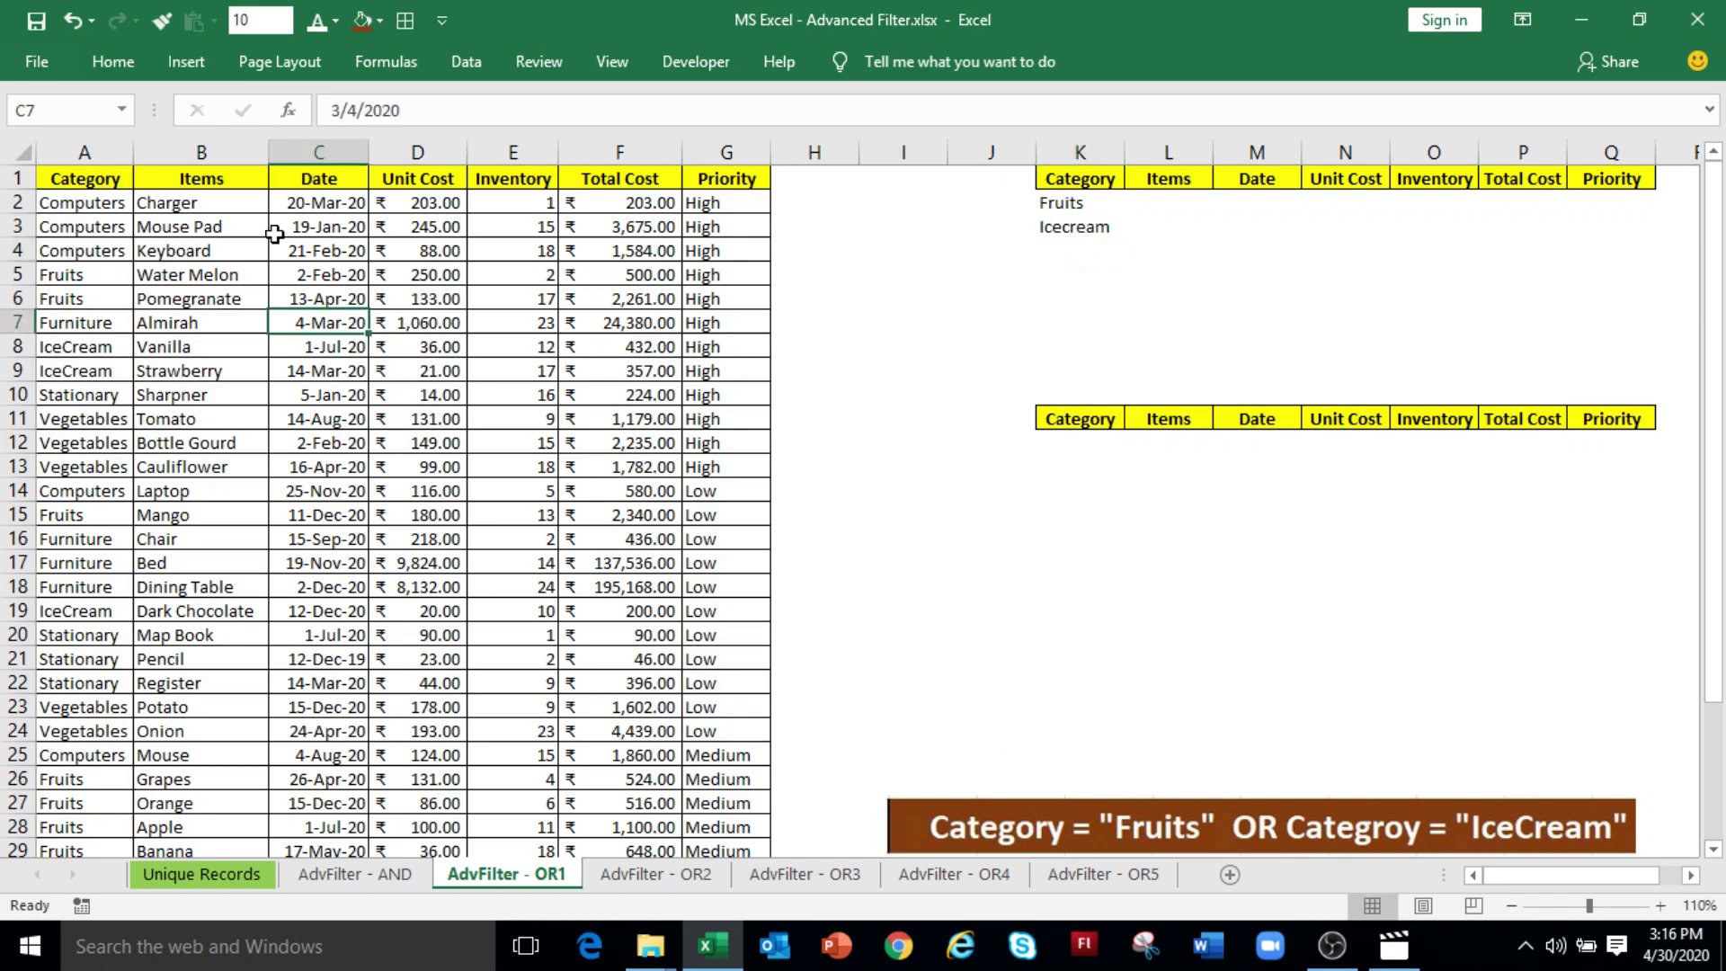
click(465, 72)
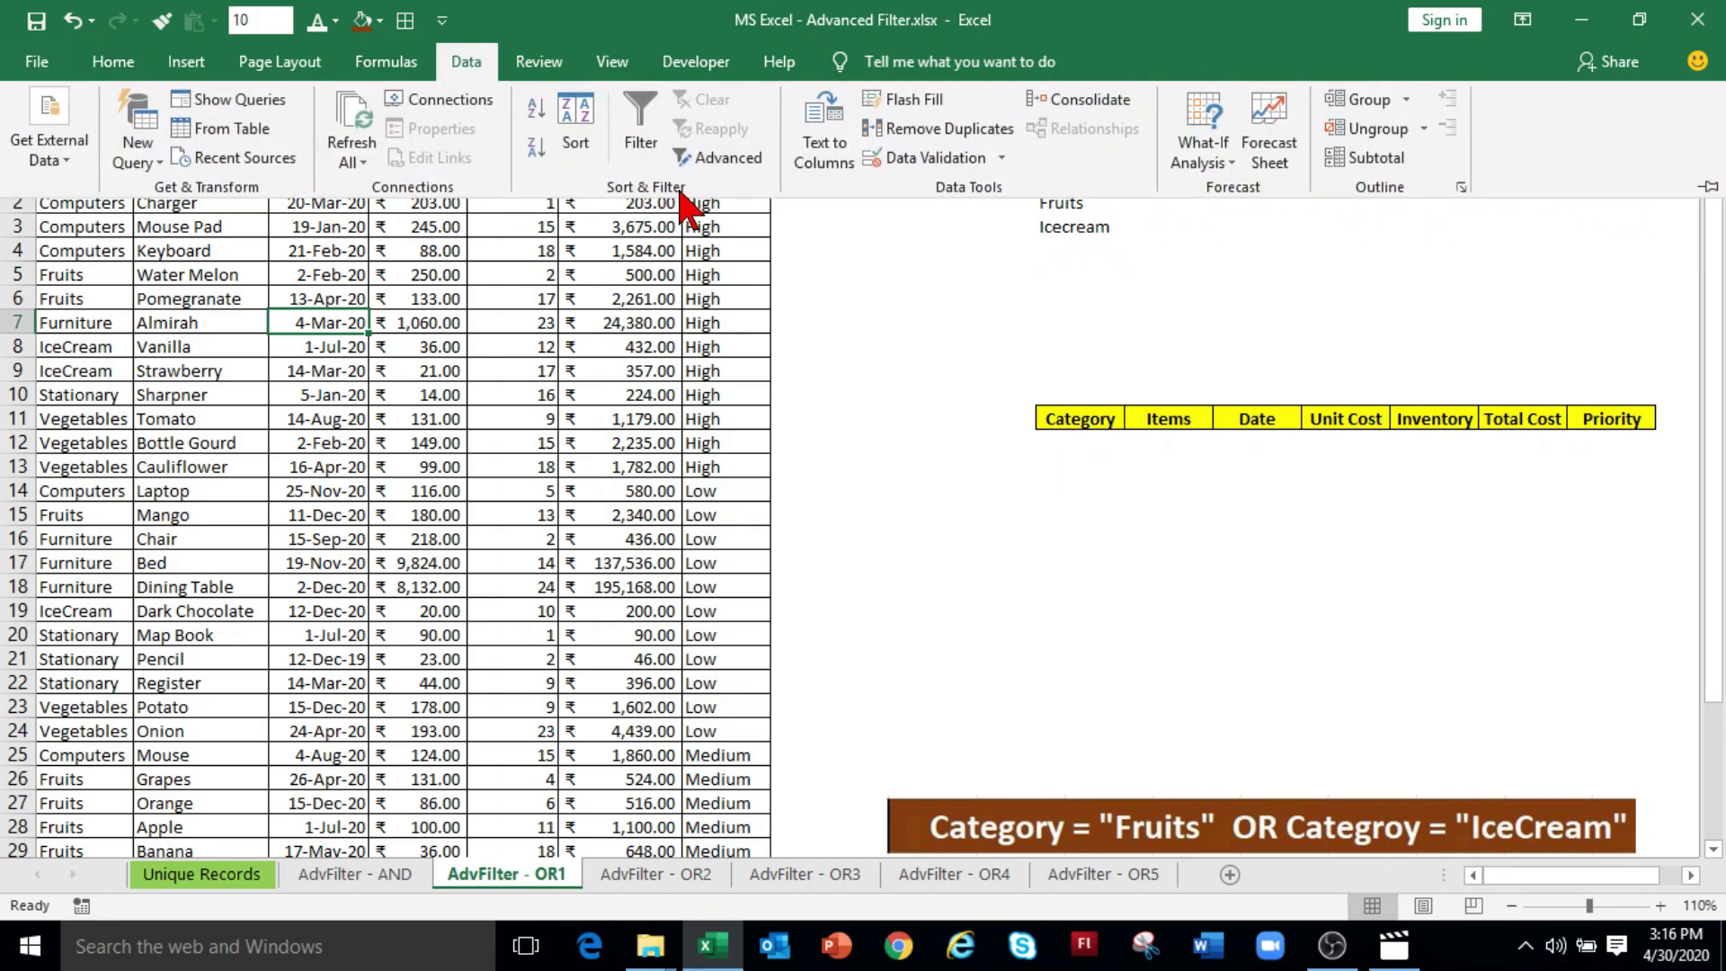
click(717, 160)
drag(894, 455, 897, 455)
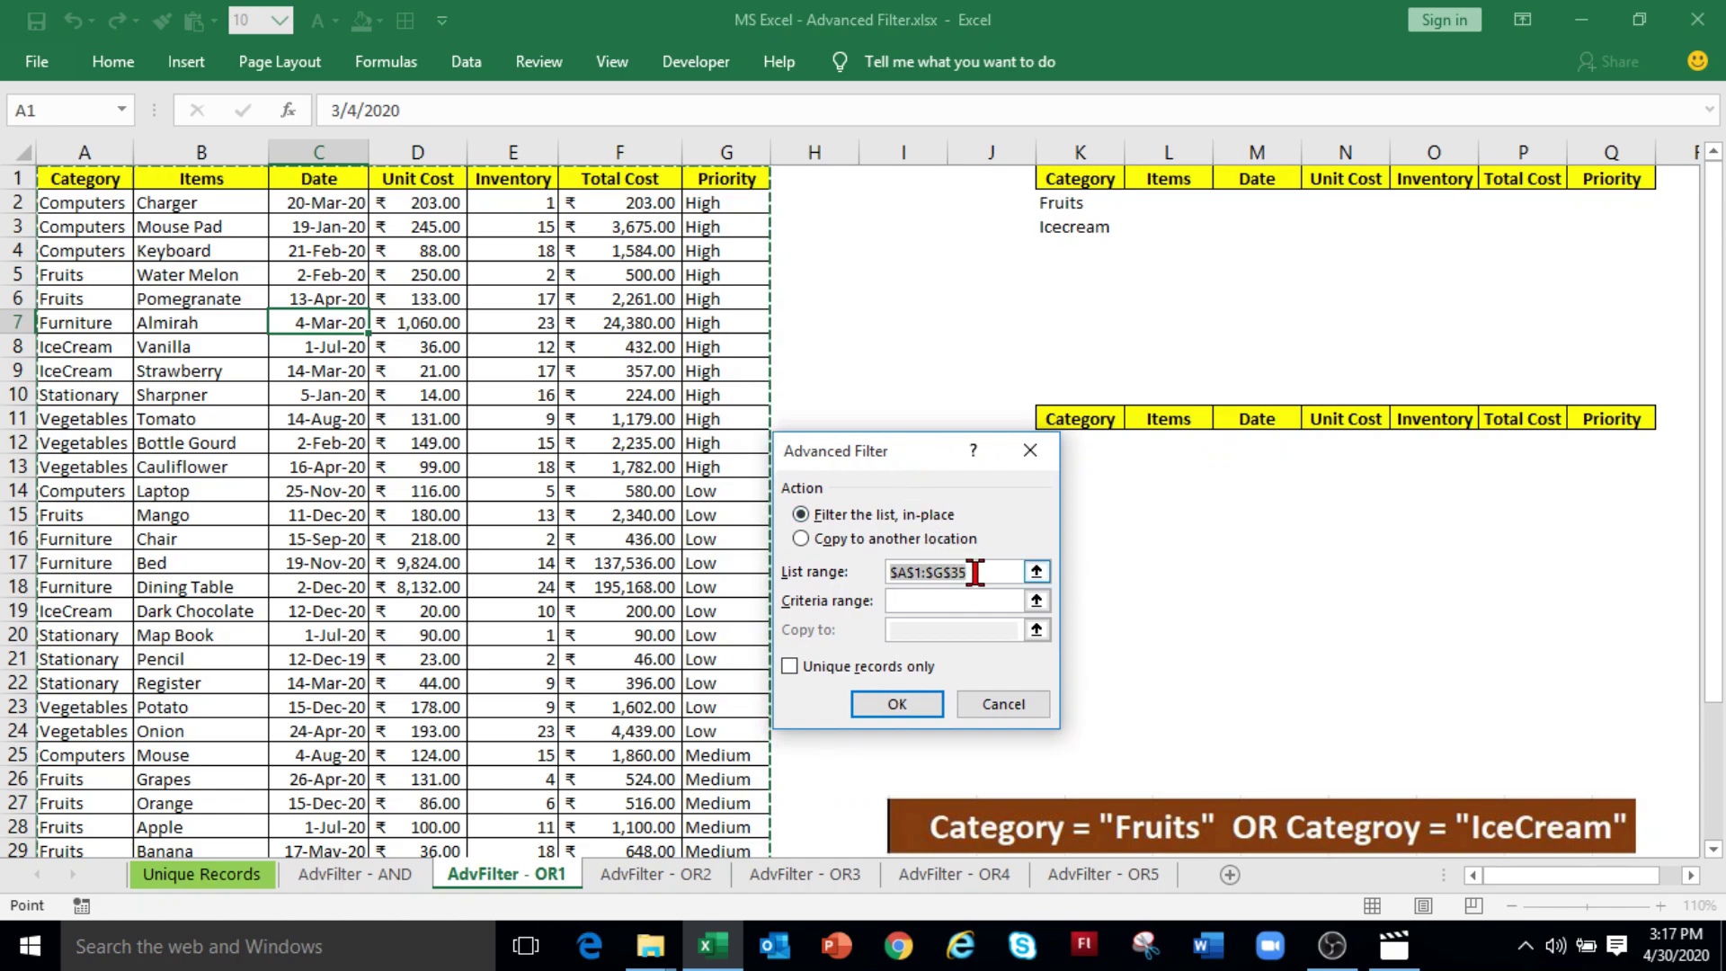
click(819, 539)
click(897, 601)
click(1082, 179)
drag(1082, 180, 1618, 220)
click(909, 629)
click(1098, 416)
drag(1099, 415, 1593, 417)
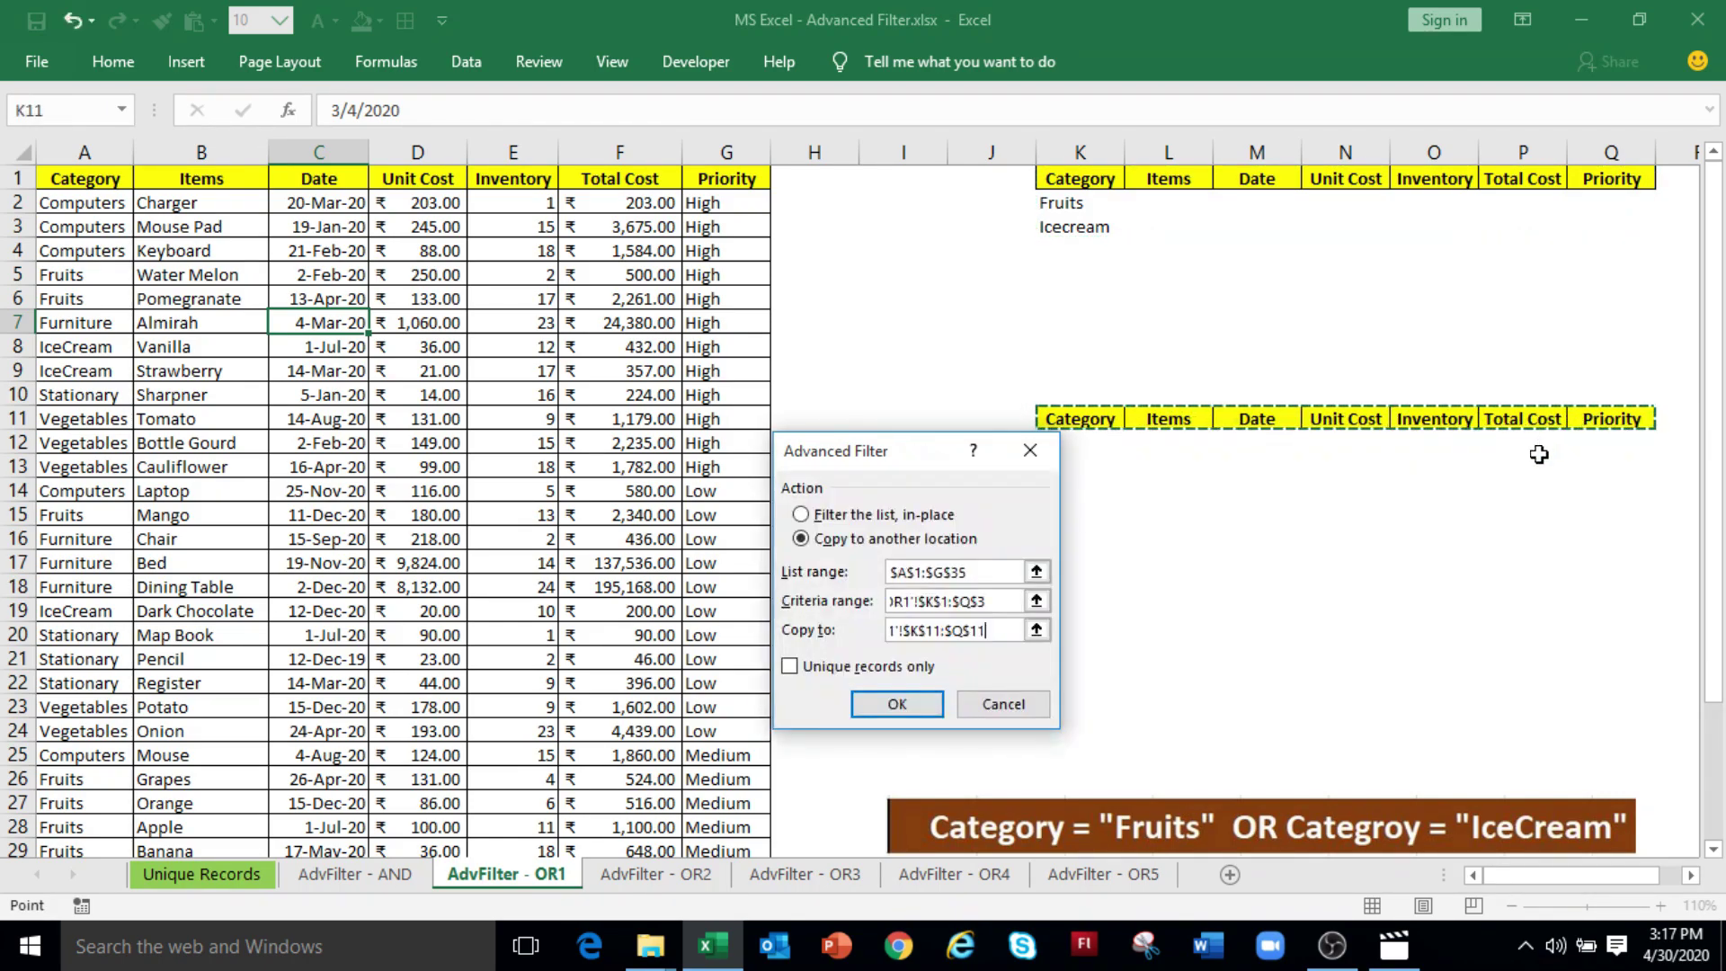
click(872, 706)
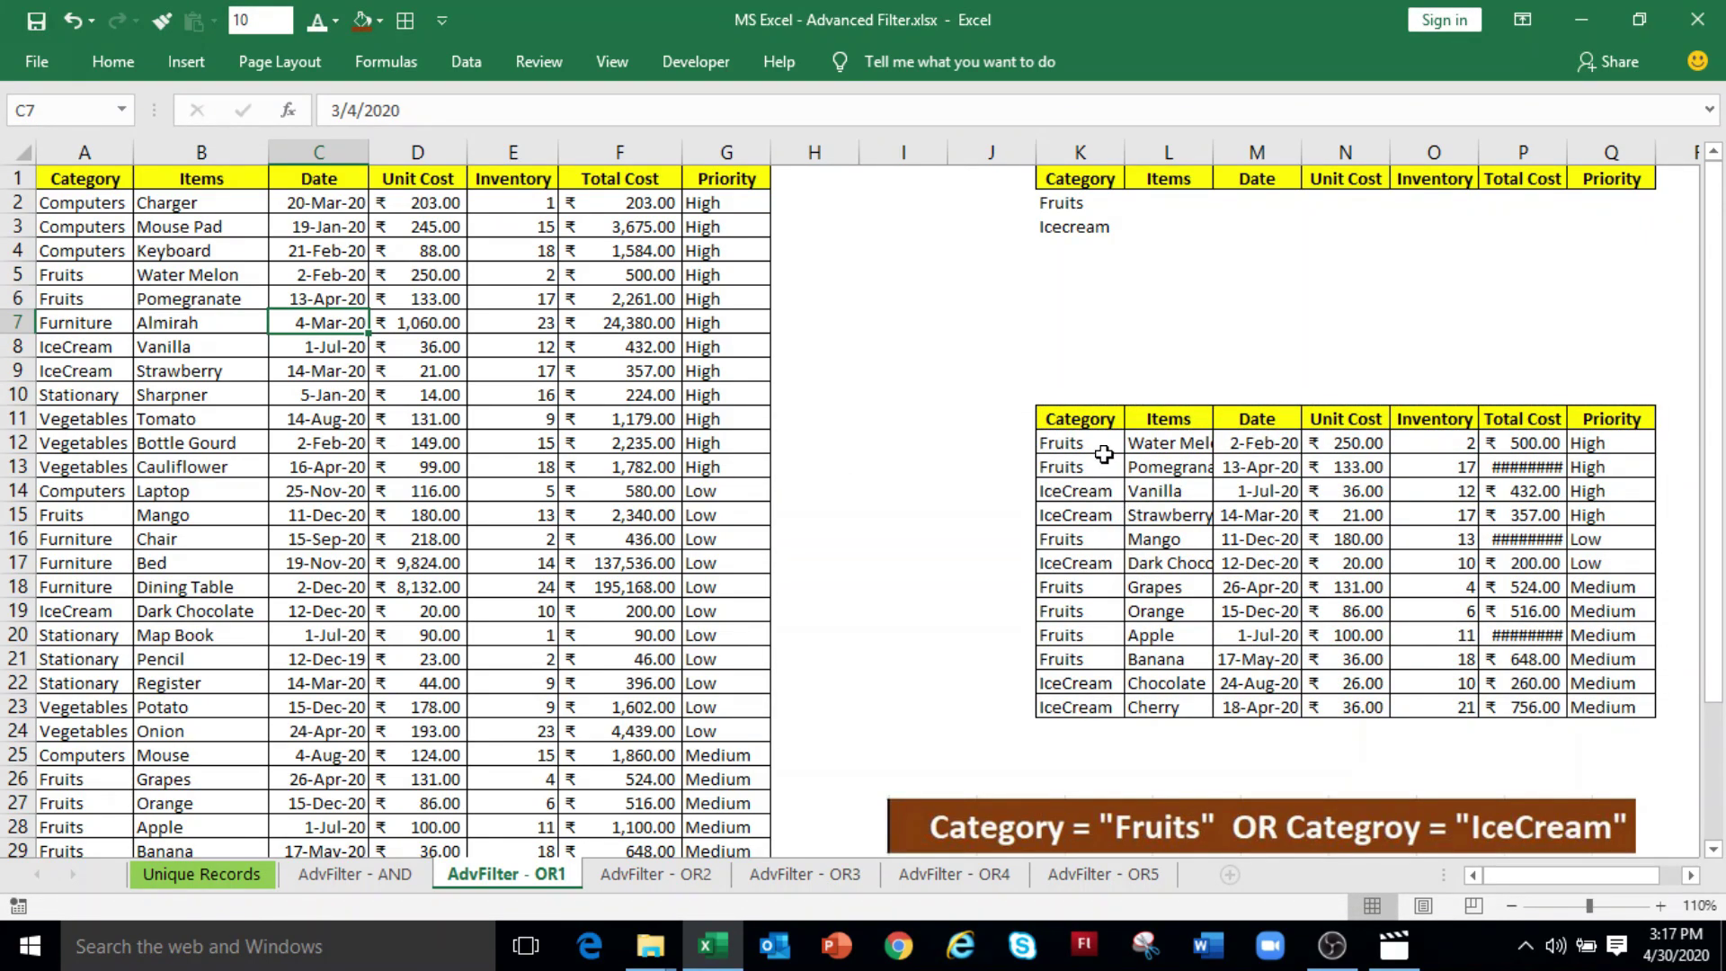
Step: On the AdvFilter - OR2 sheet, enter Computers under Category in K2 as the first criteria row
key(ctrl+Page_Down)
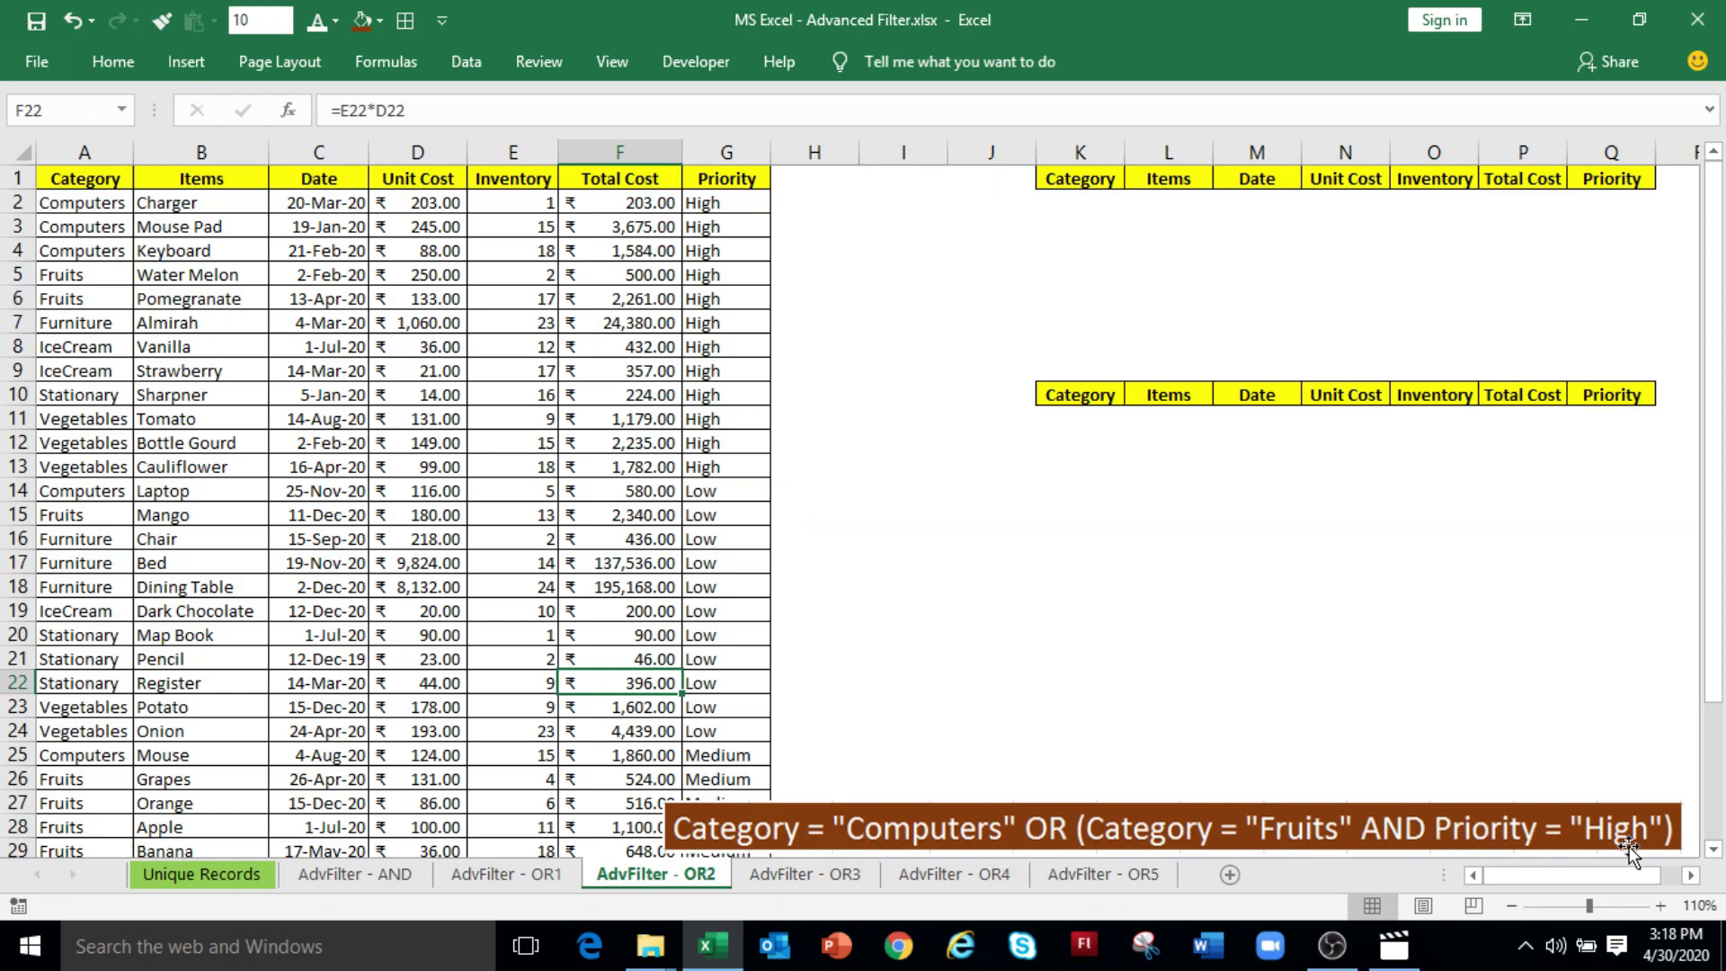
click(1098, 207)
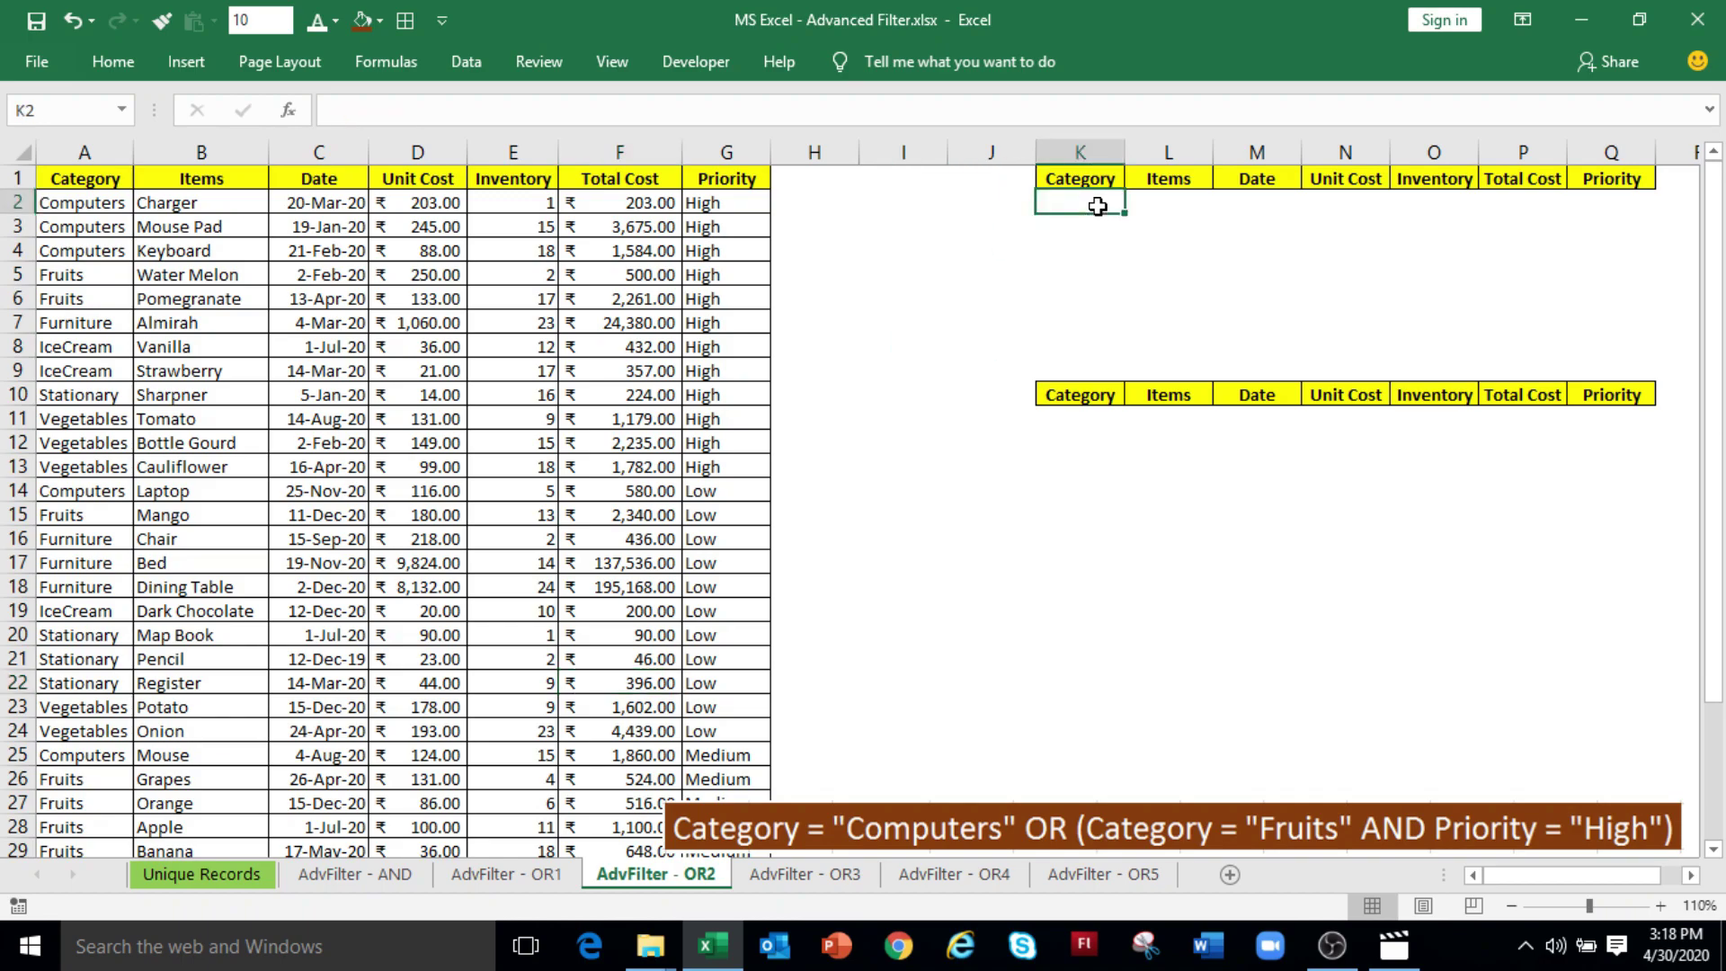
text(Computers)
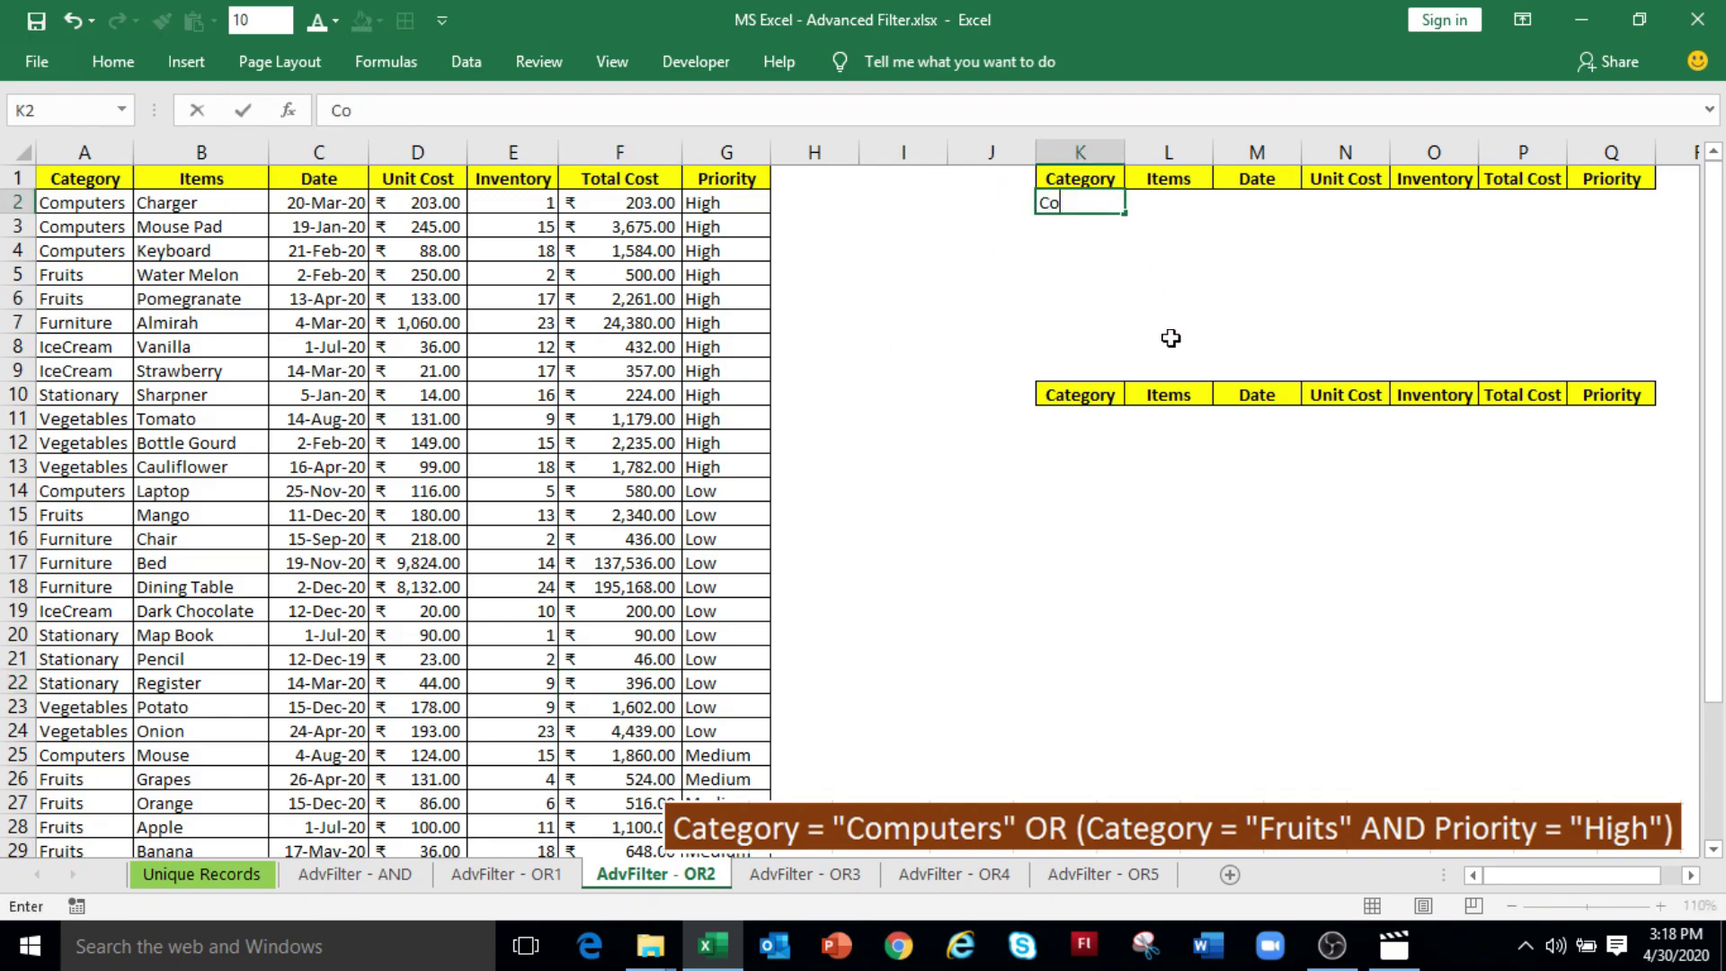
key(Return)
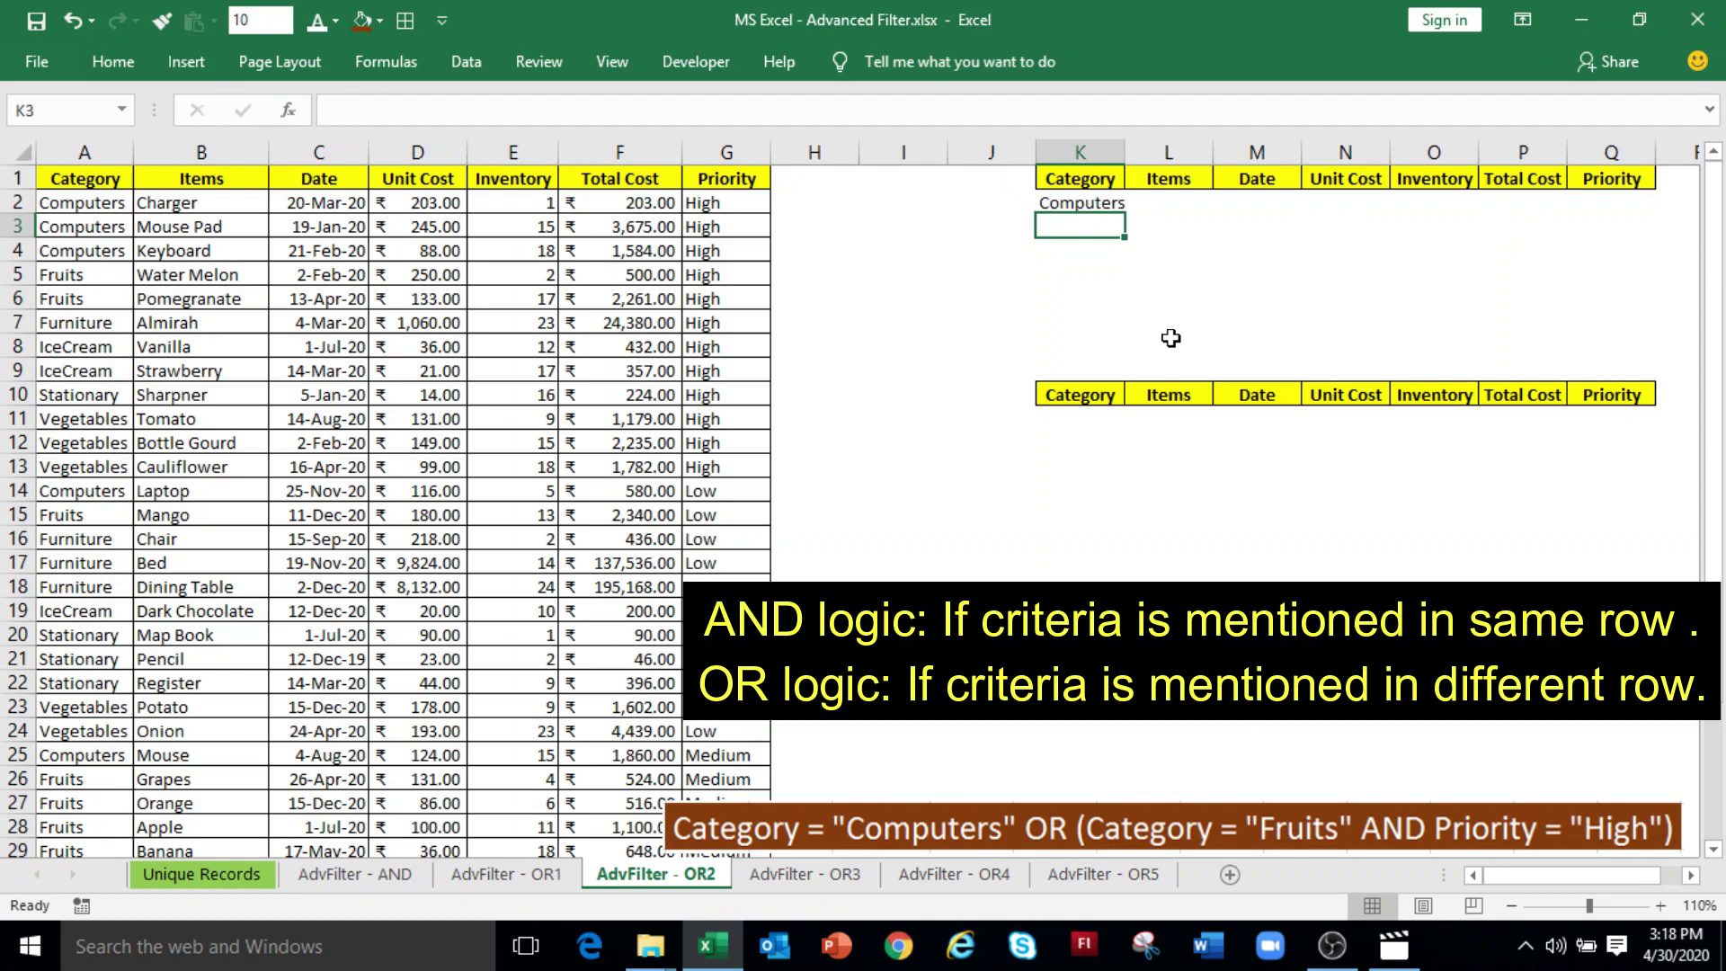
Step: Enter the second criteria row: Fruits under Category in K3 and High under Priority in Q3
text(Fruits)
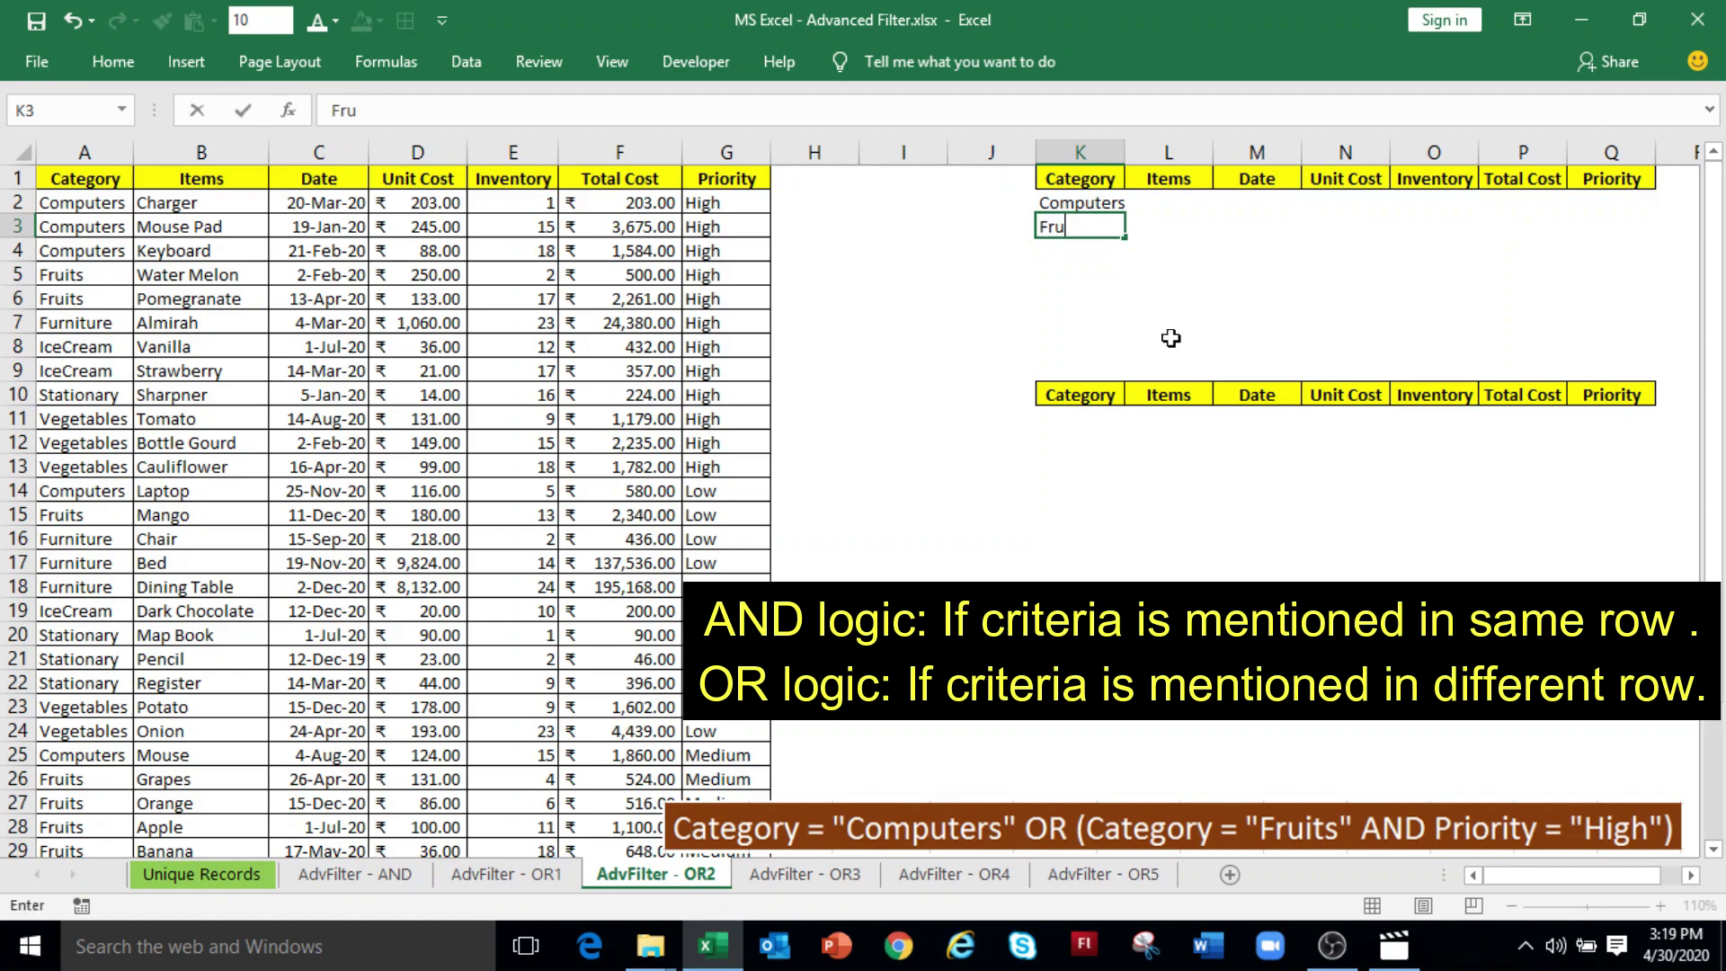
key(Tab)
key(Tab)
key(Tab)
key(Tab)
key(Tab)
key(Tab)
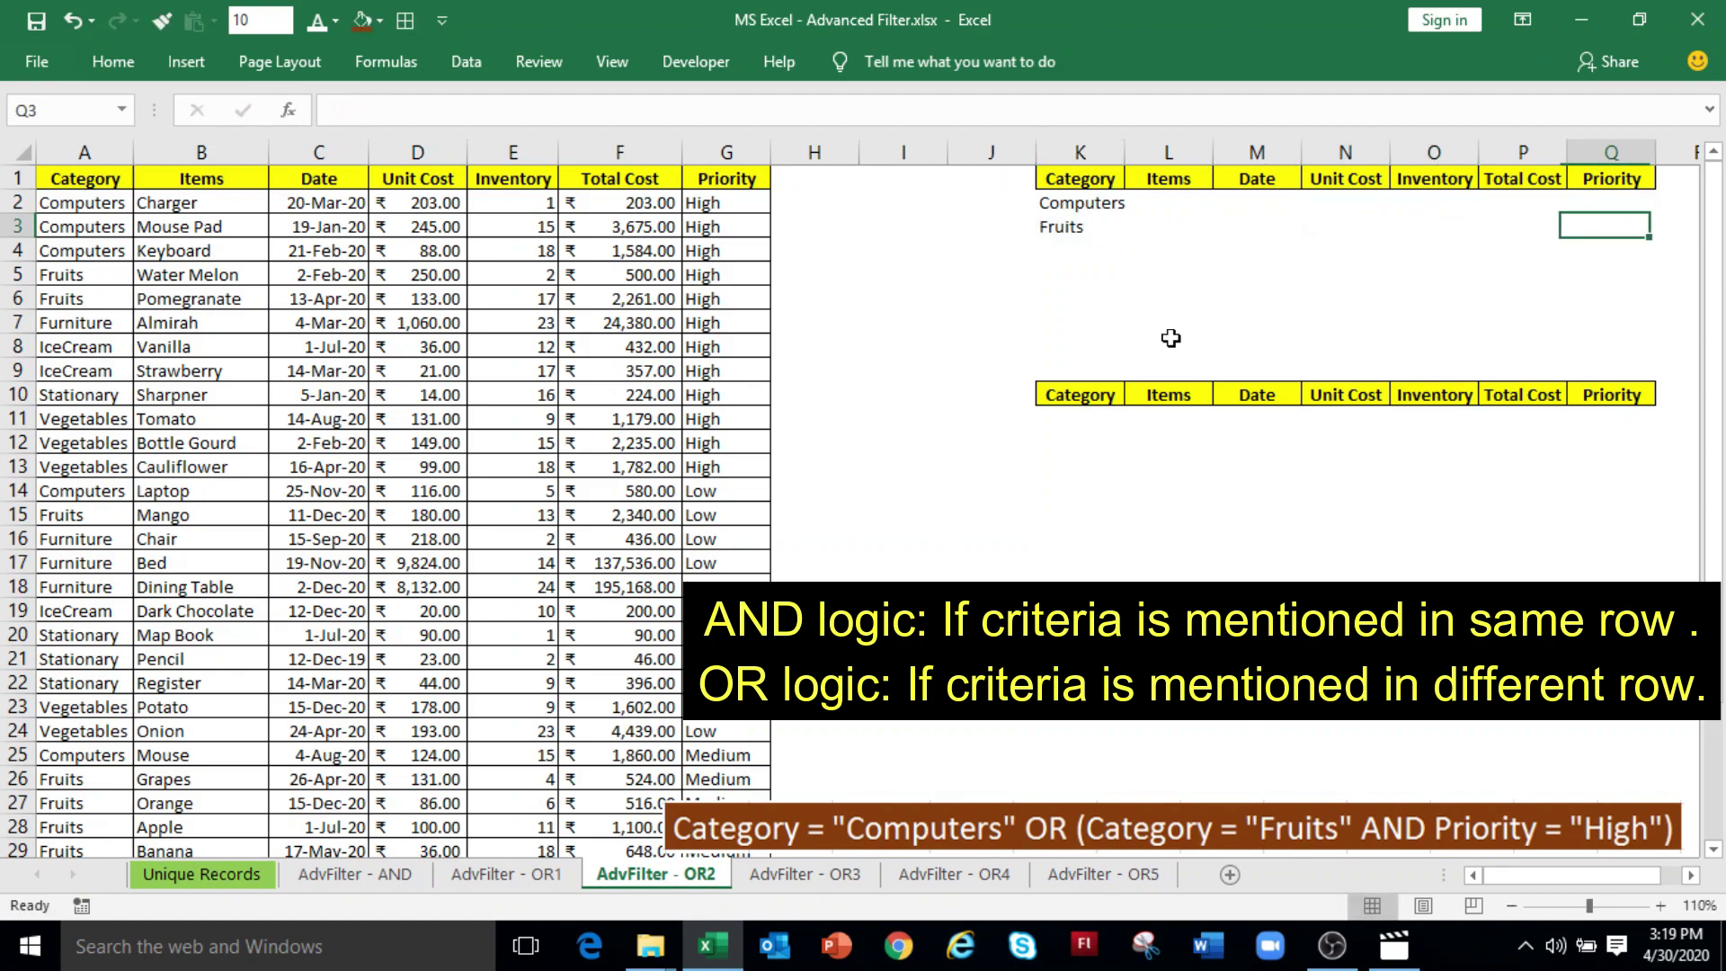
text(High)
key(Return)
drag(1079, 226, 1585, 221)
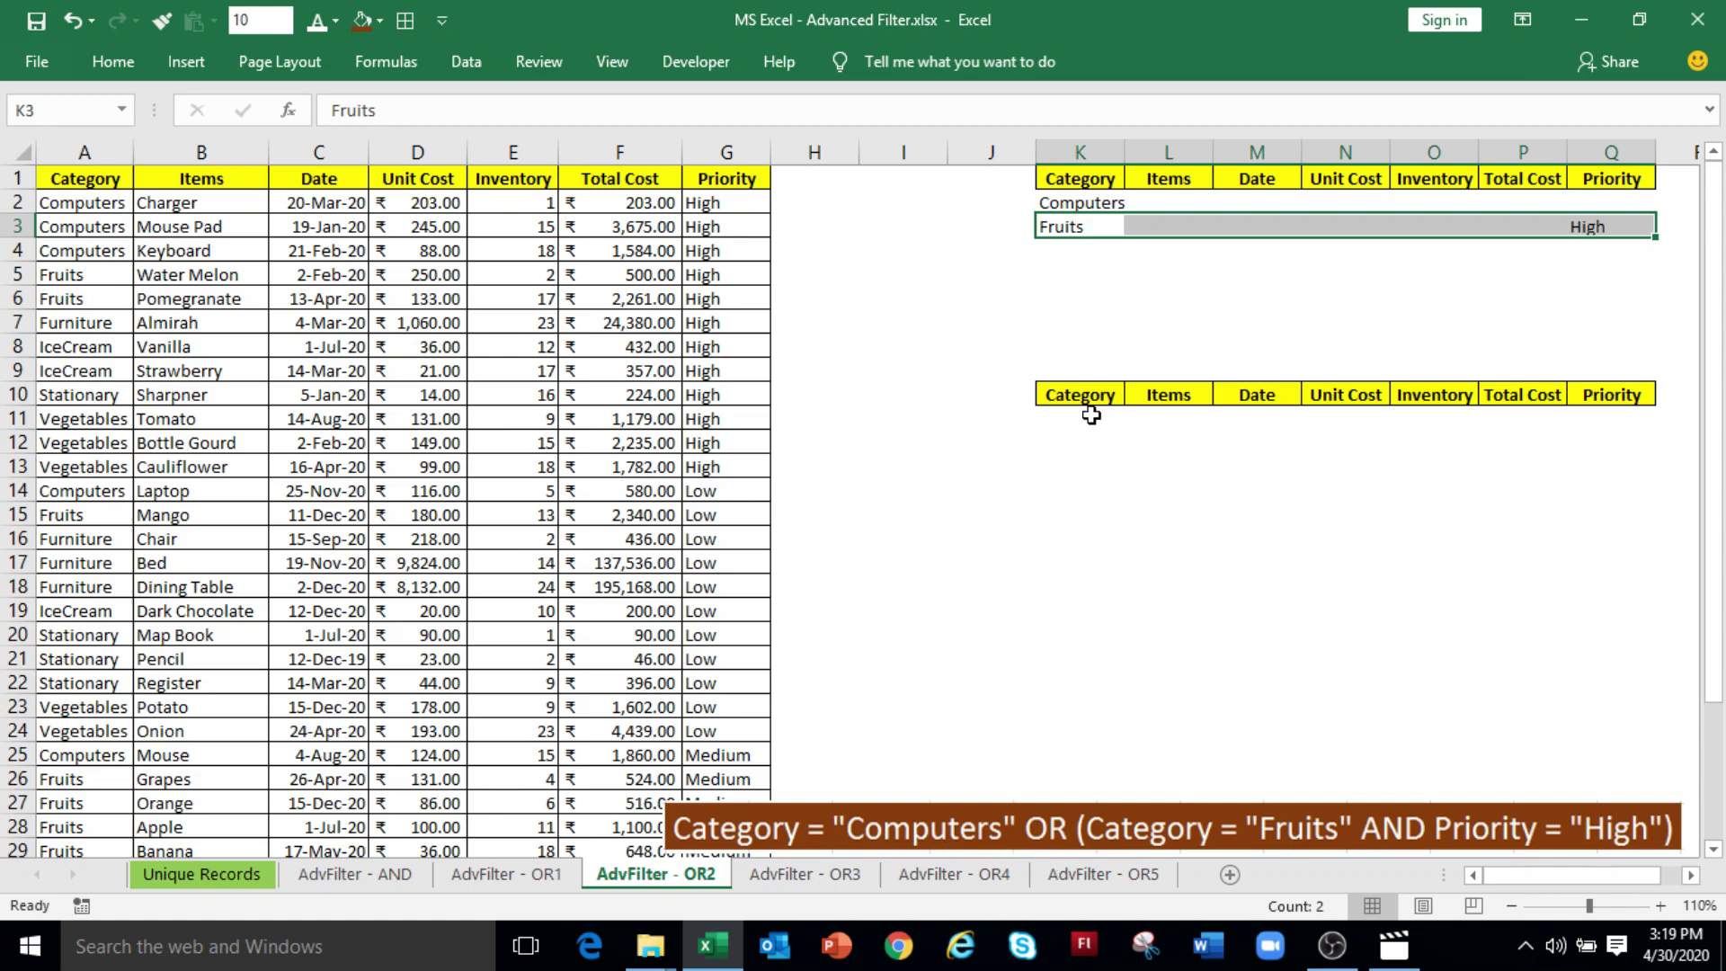
click(1080, 321)
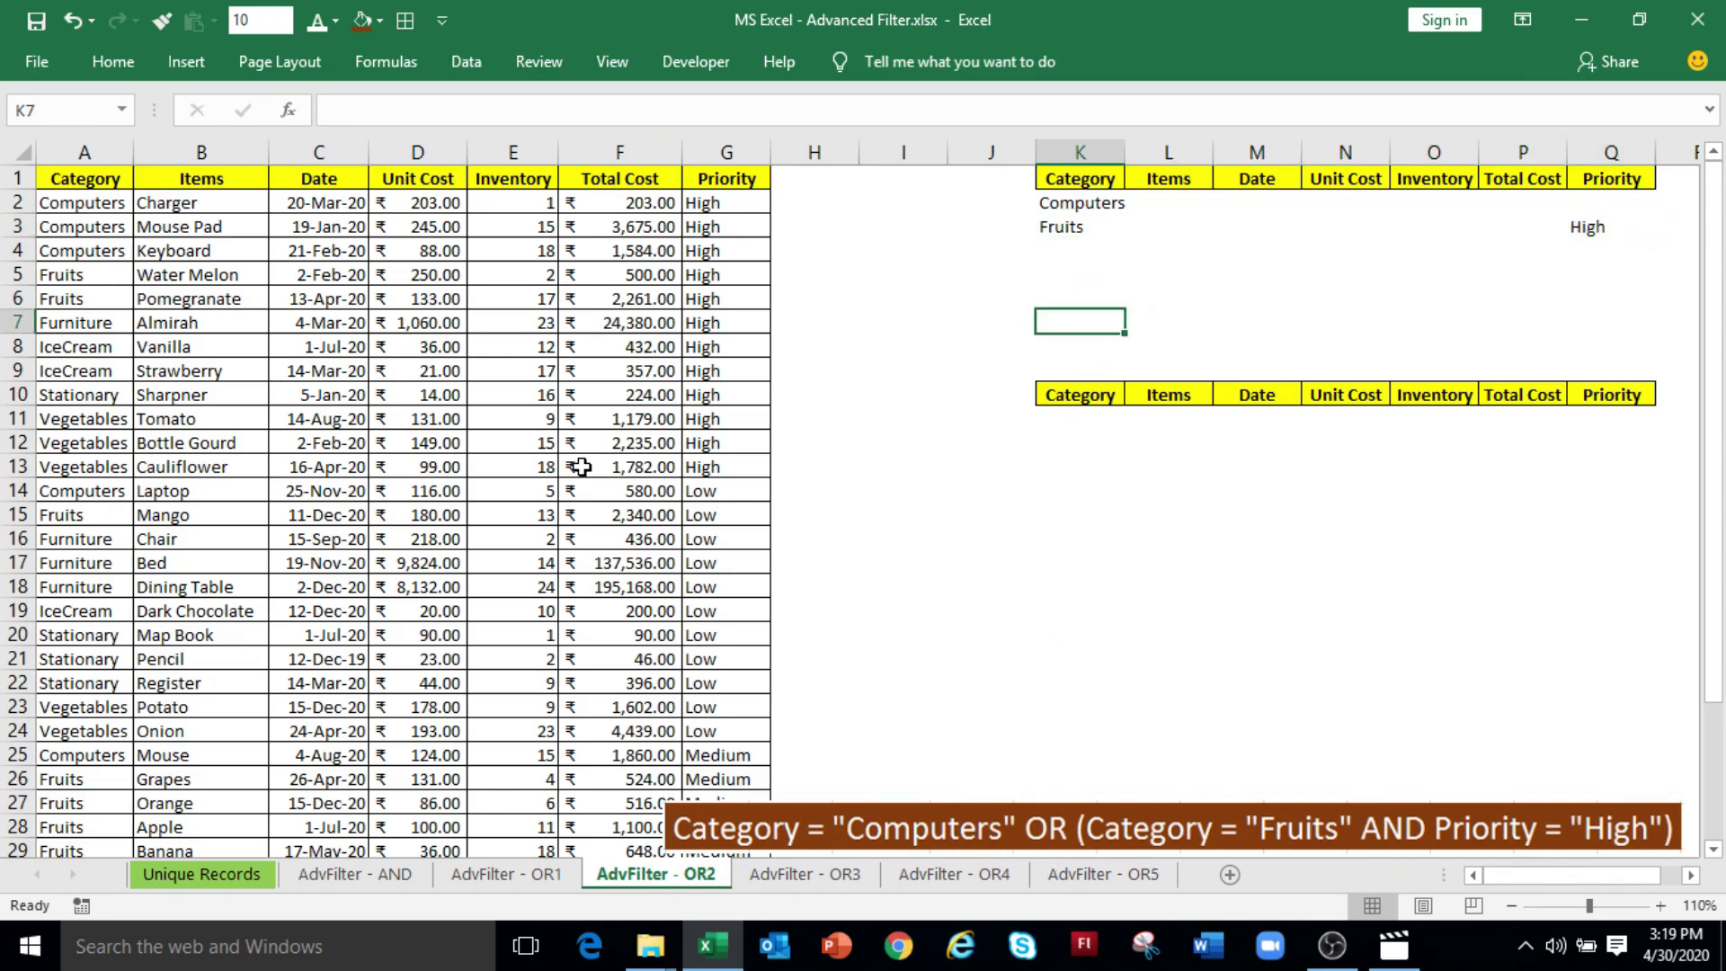
Step: Run an Advanced Filter on the OR2 list A1:G35 with criteria range K1:Q3, copying results to K10:Q10, and check the Fruits rows
click(423, 469)
click(466, 63)
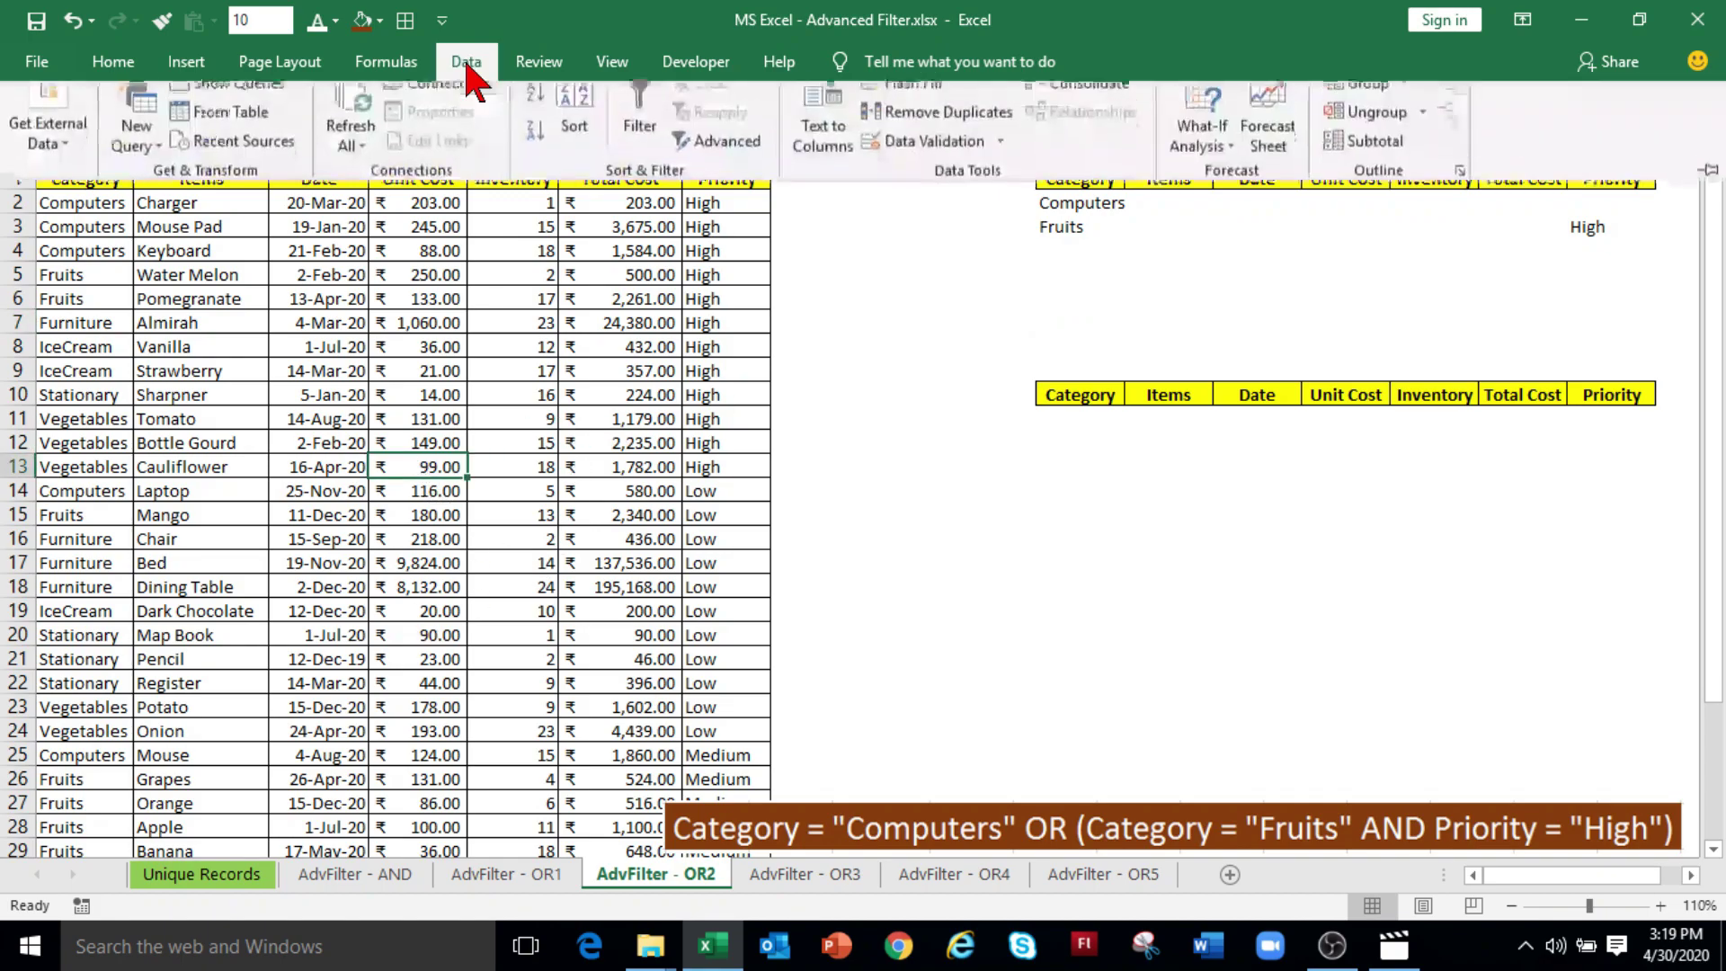
click(713, 160)
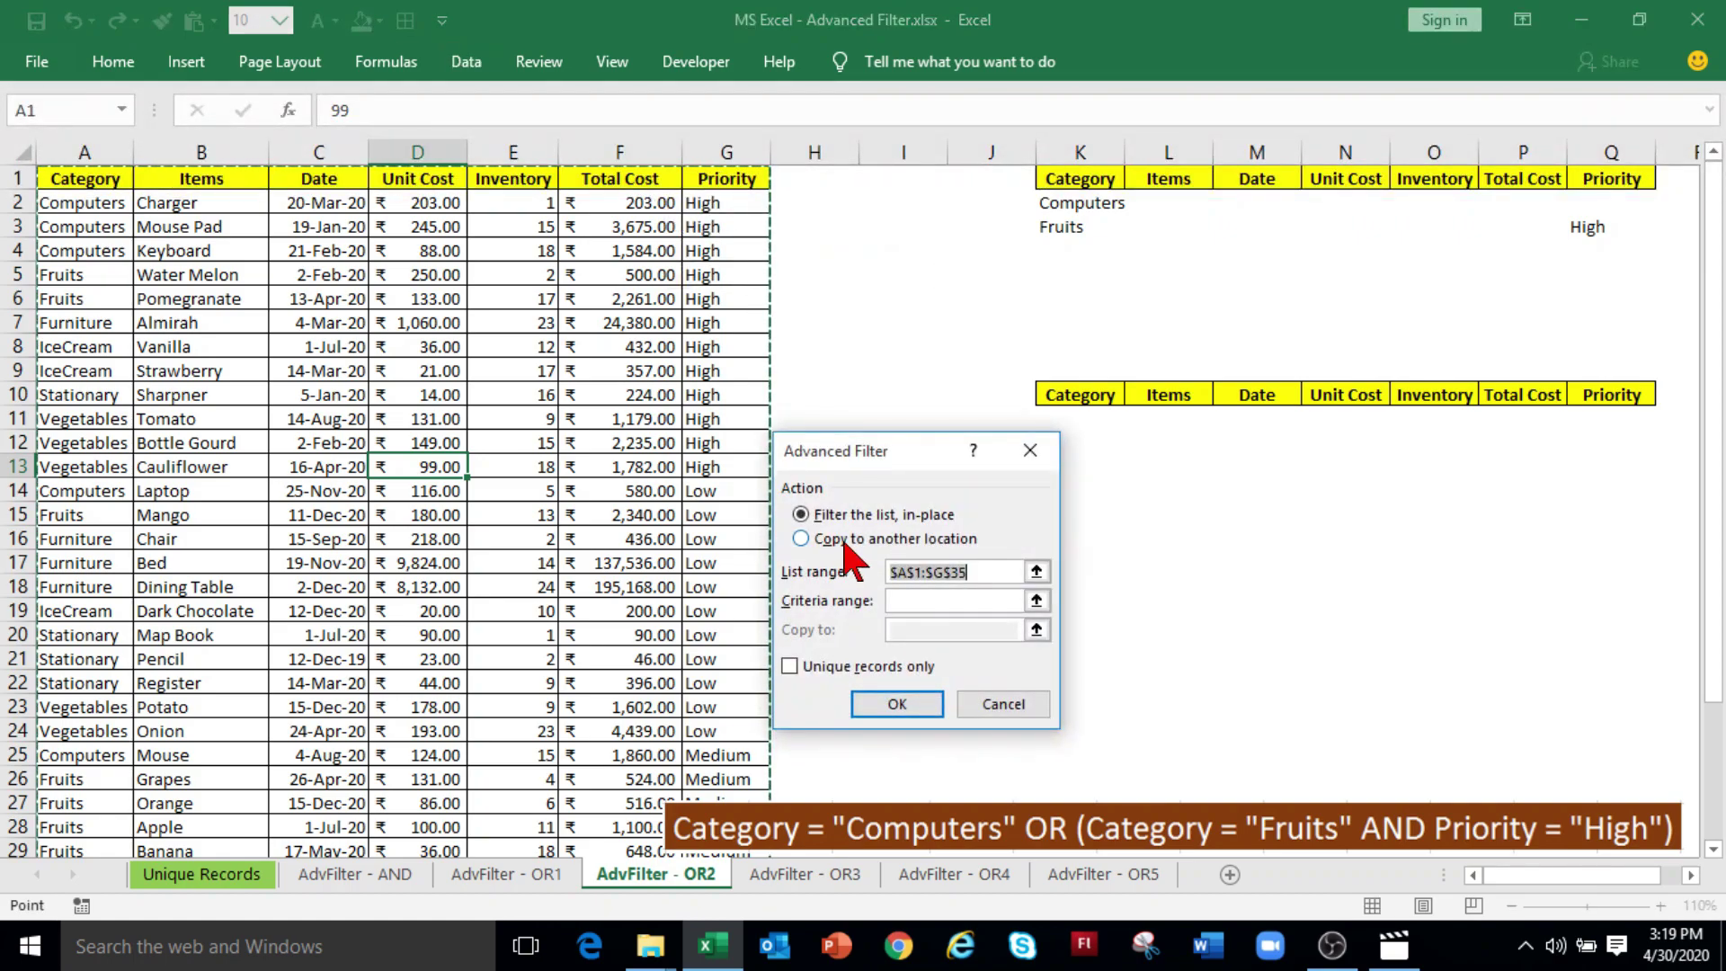
click(816, 539)
click(925, 603)
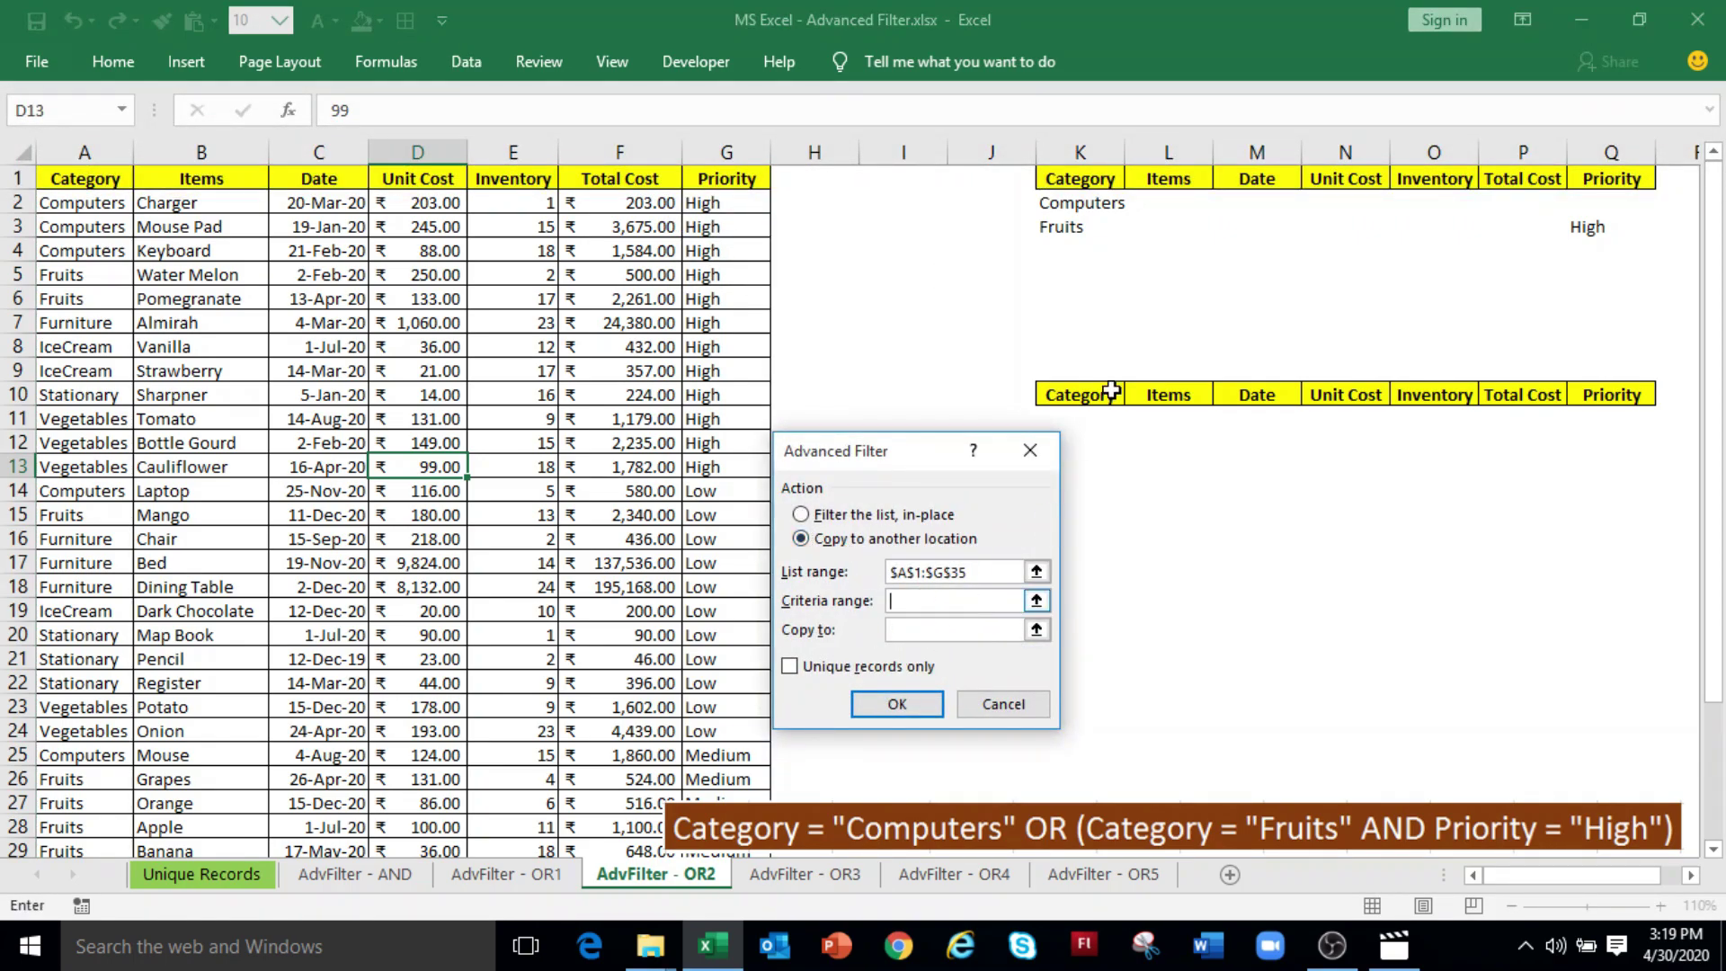
drag(1080, 178, 1587, 232)
click(940, 634)
click(1105, 397)
drag(1111, 398, 1604, 395)
click(895, 705)
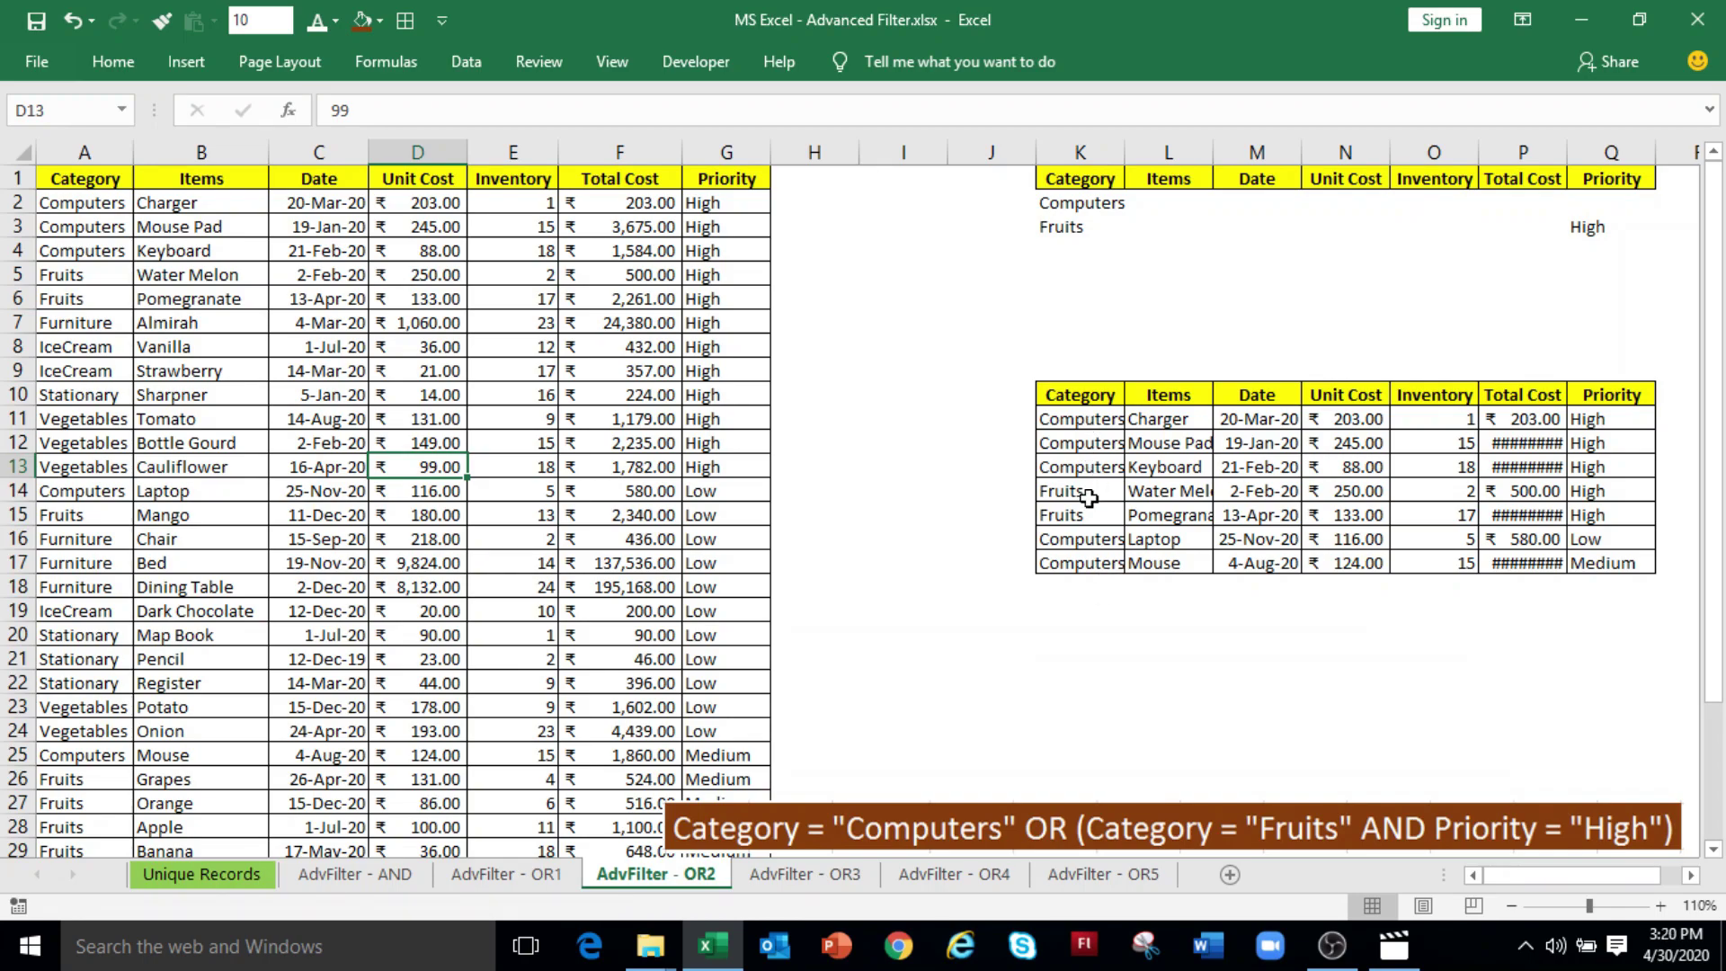
drag(1085, 495, 1594, 514)
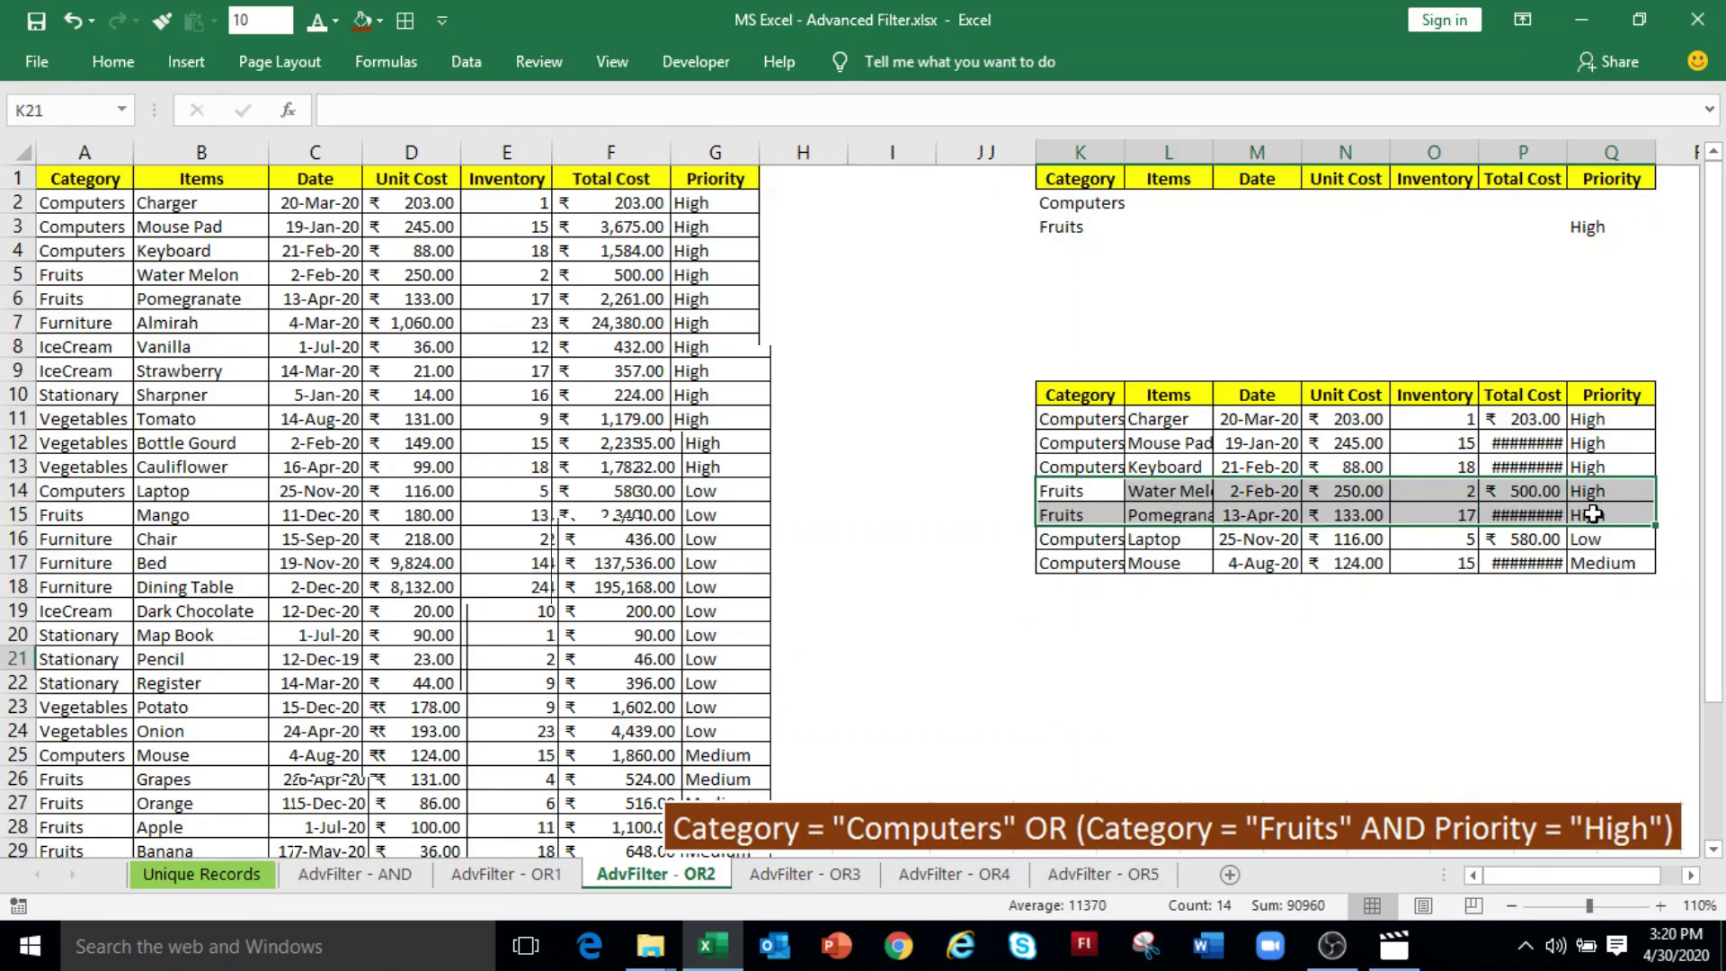
Step: On the AdvFilter - OR3 sheet, enter Computers under Category in K2 and <5 under Inventory in O2
click(739, 868)
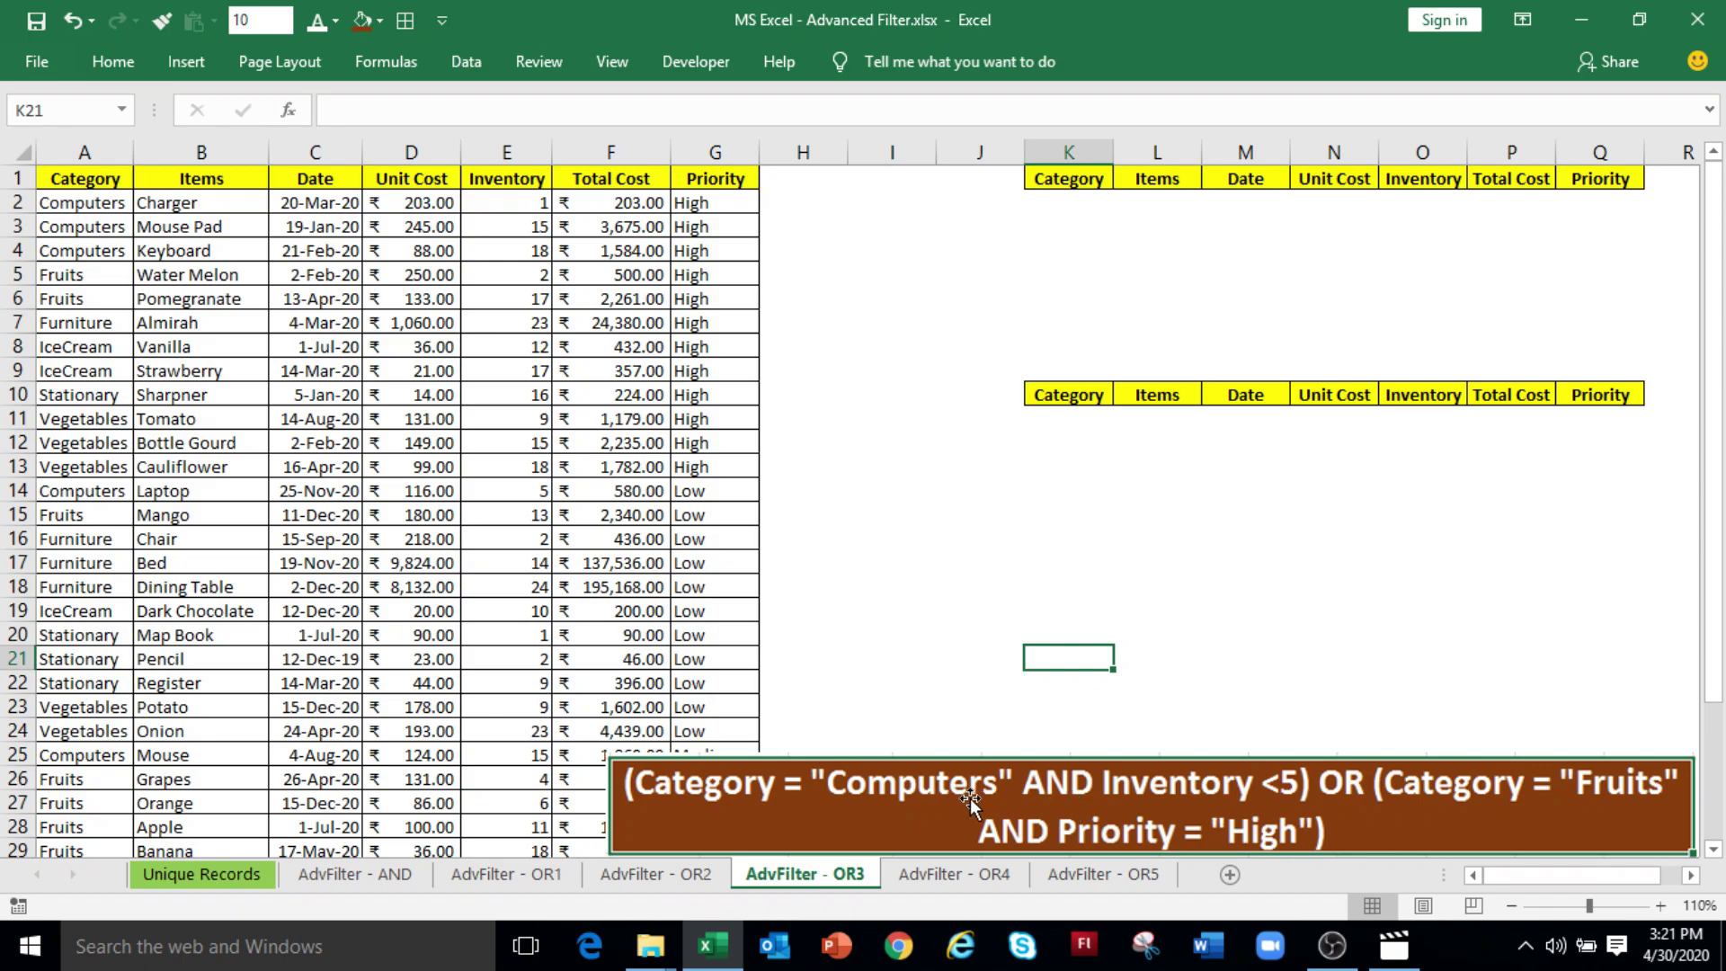
click(1055, 205)
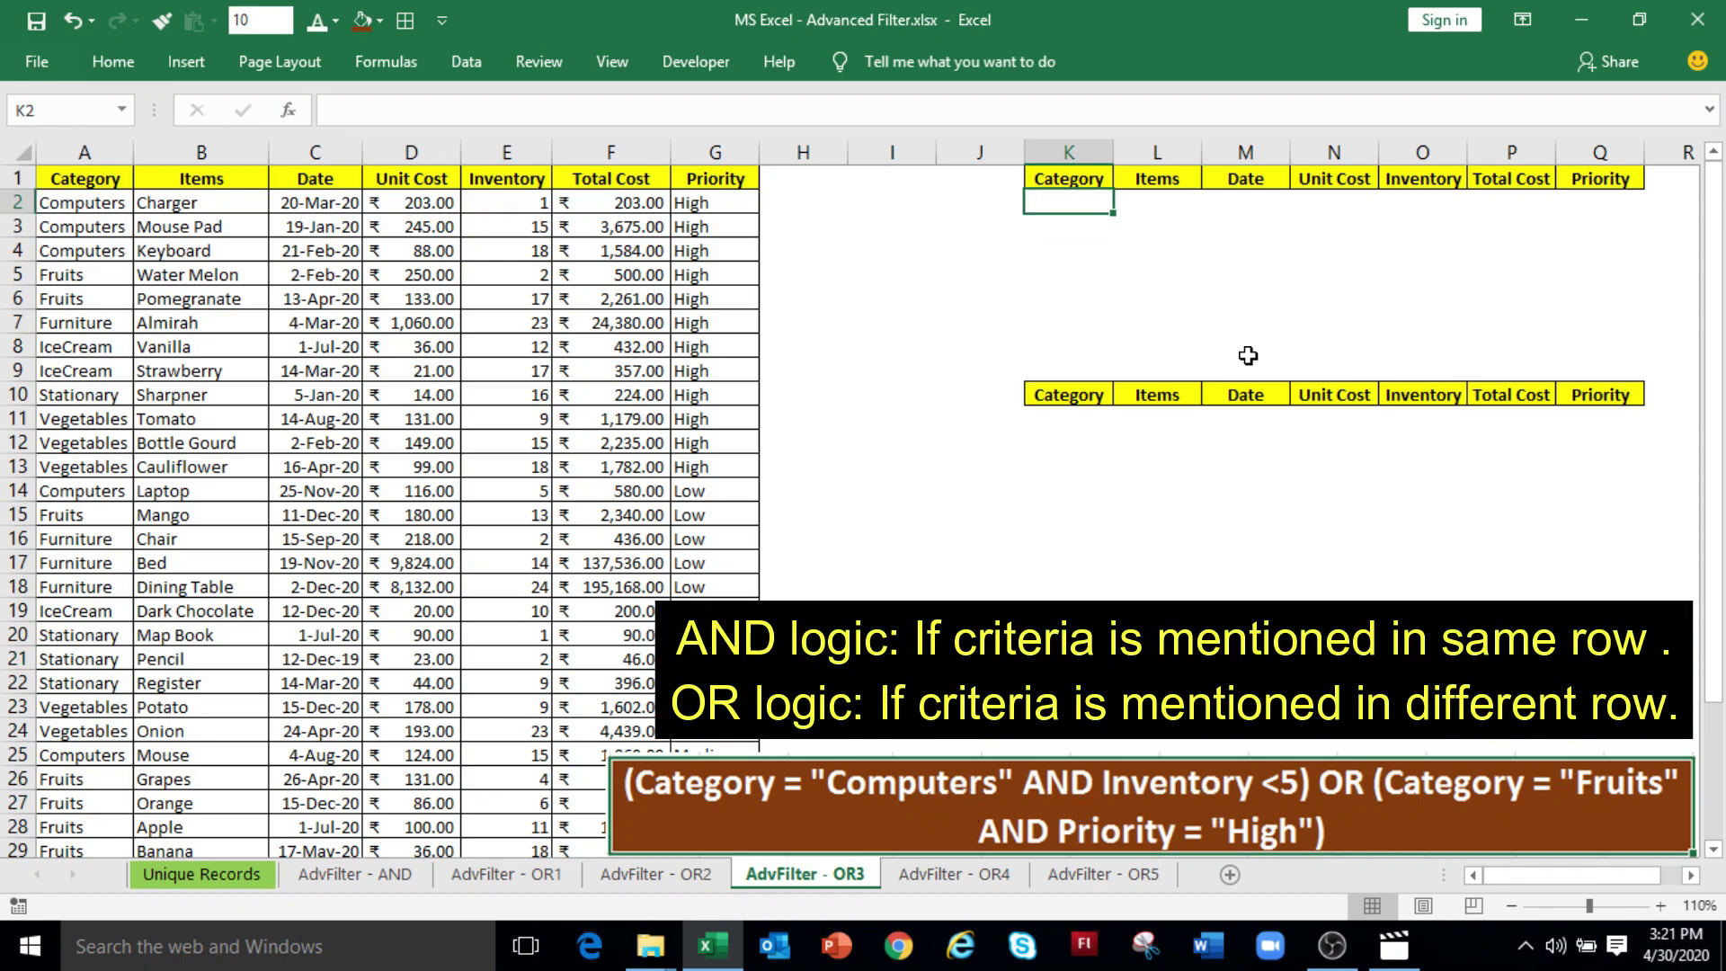
text(Computers)
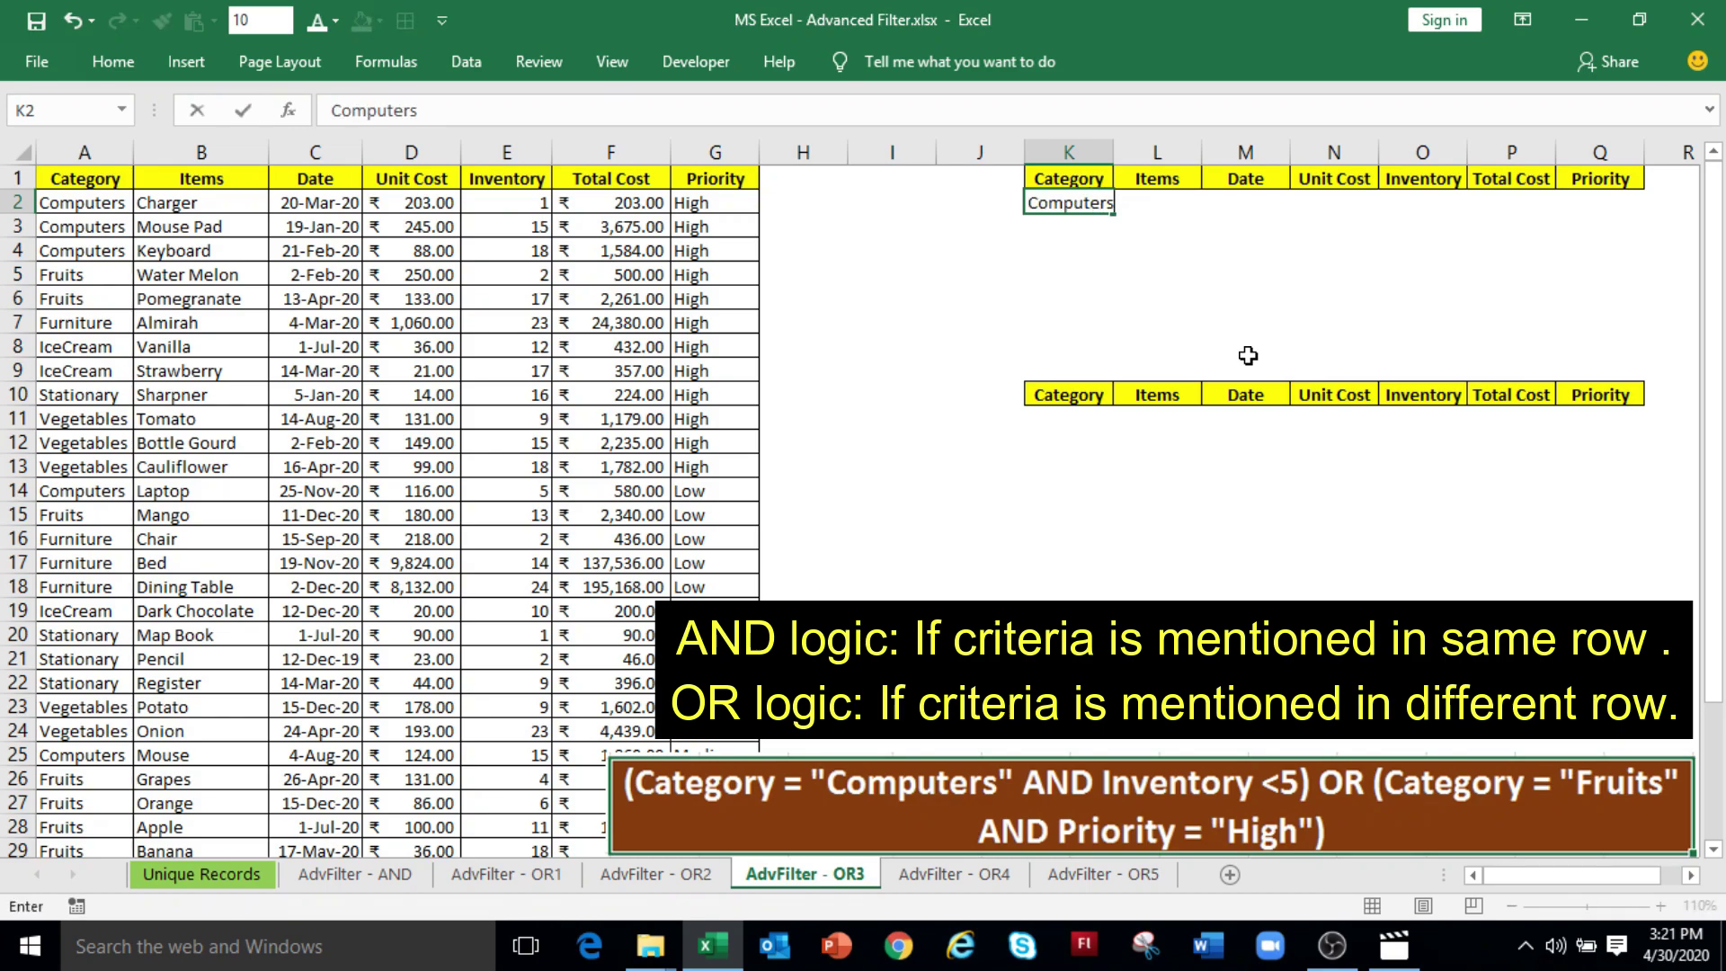
key(Tab)
key(Tab)
key(Tab)
key(Tab)
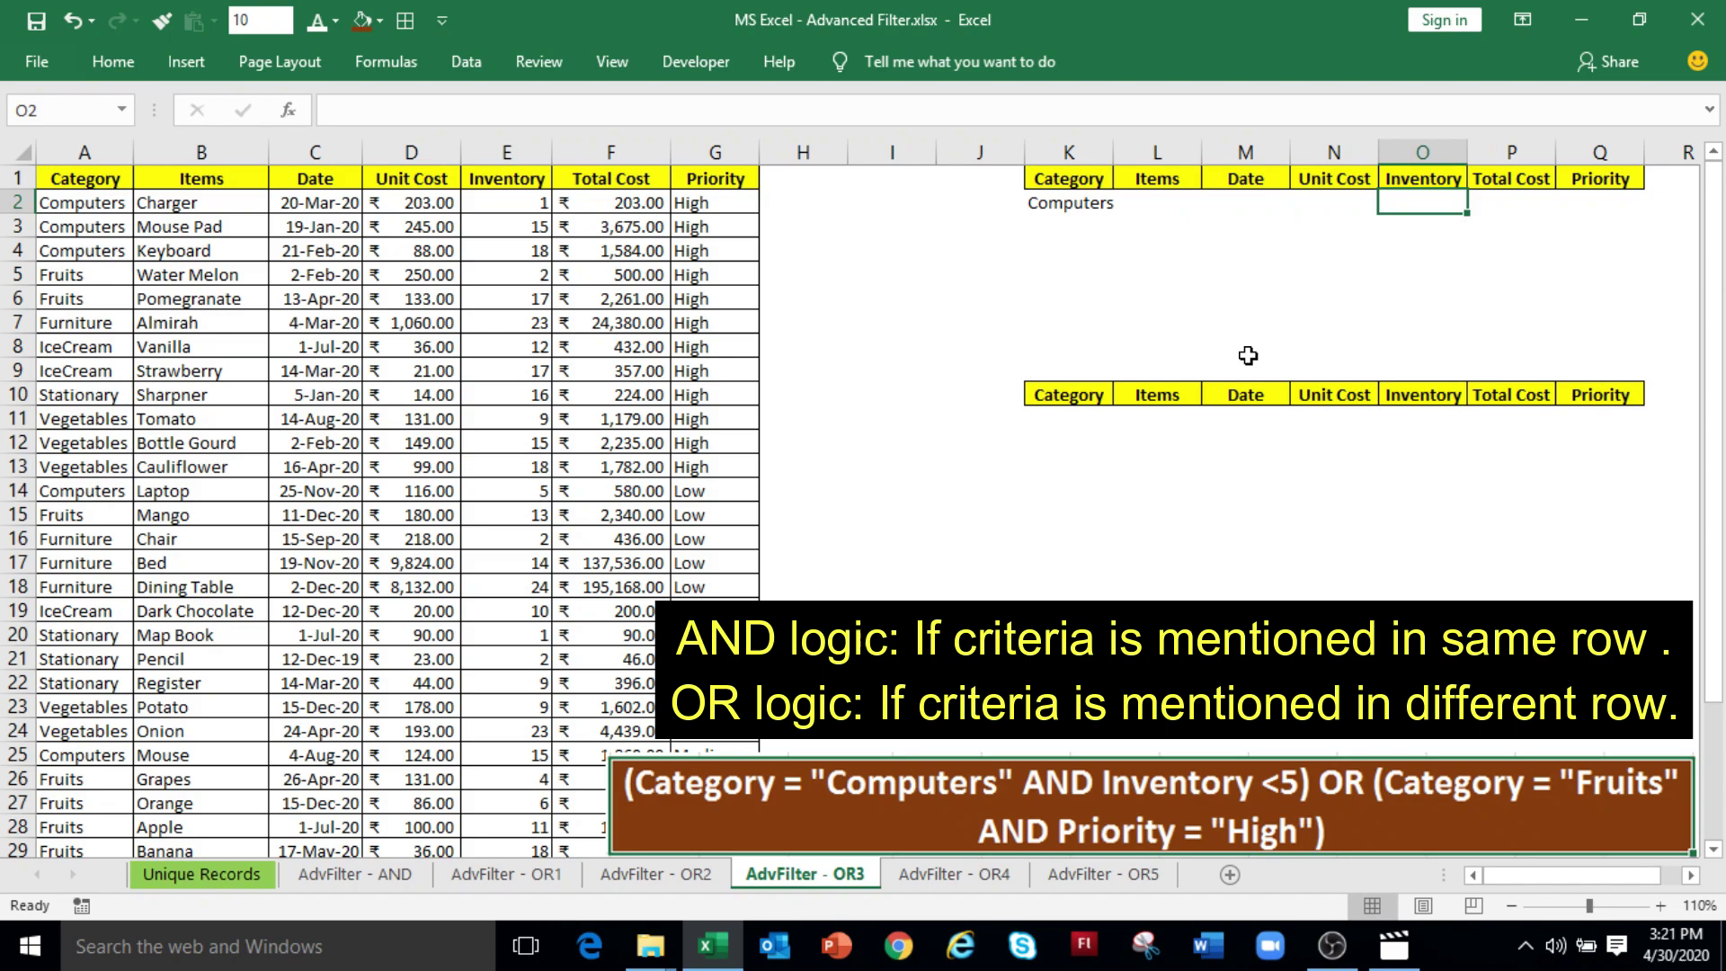
text(<5)
key(Return)
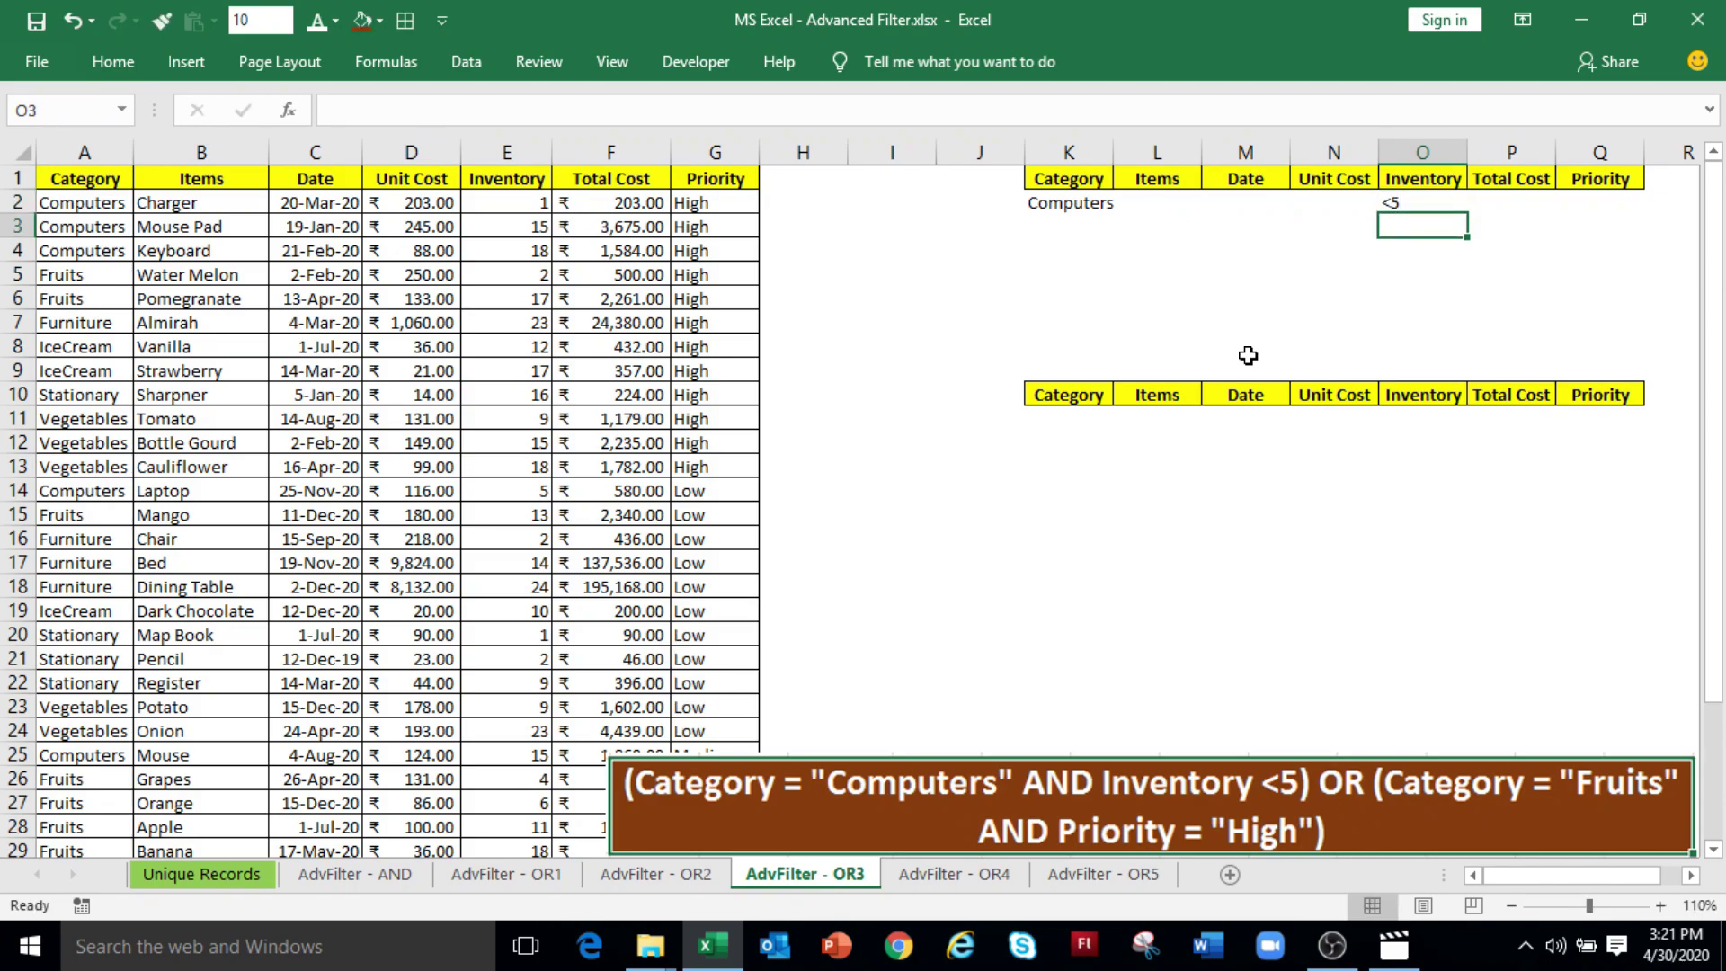
Step: On the OR3 sheet, add Fruits under Category in K3 and High under Priority in Q3 as the alternative criteria row
key(Left)
key(Left)
key(Left)
key(Left)
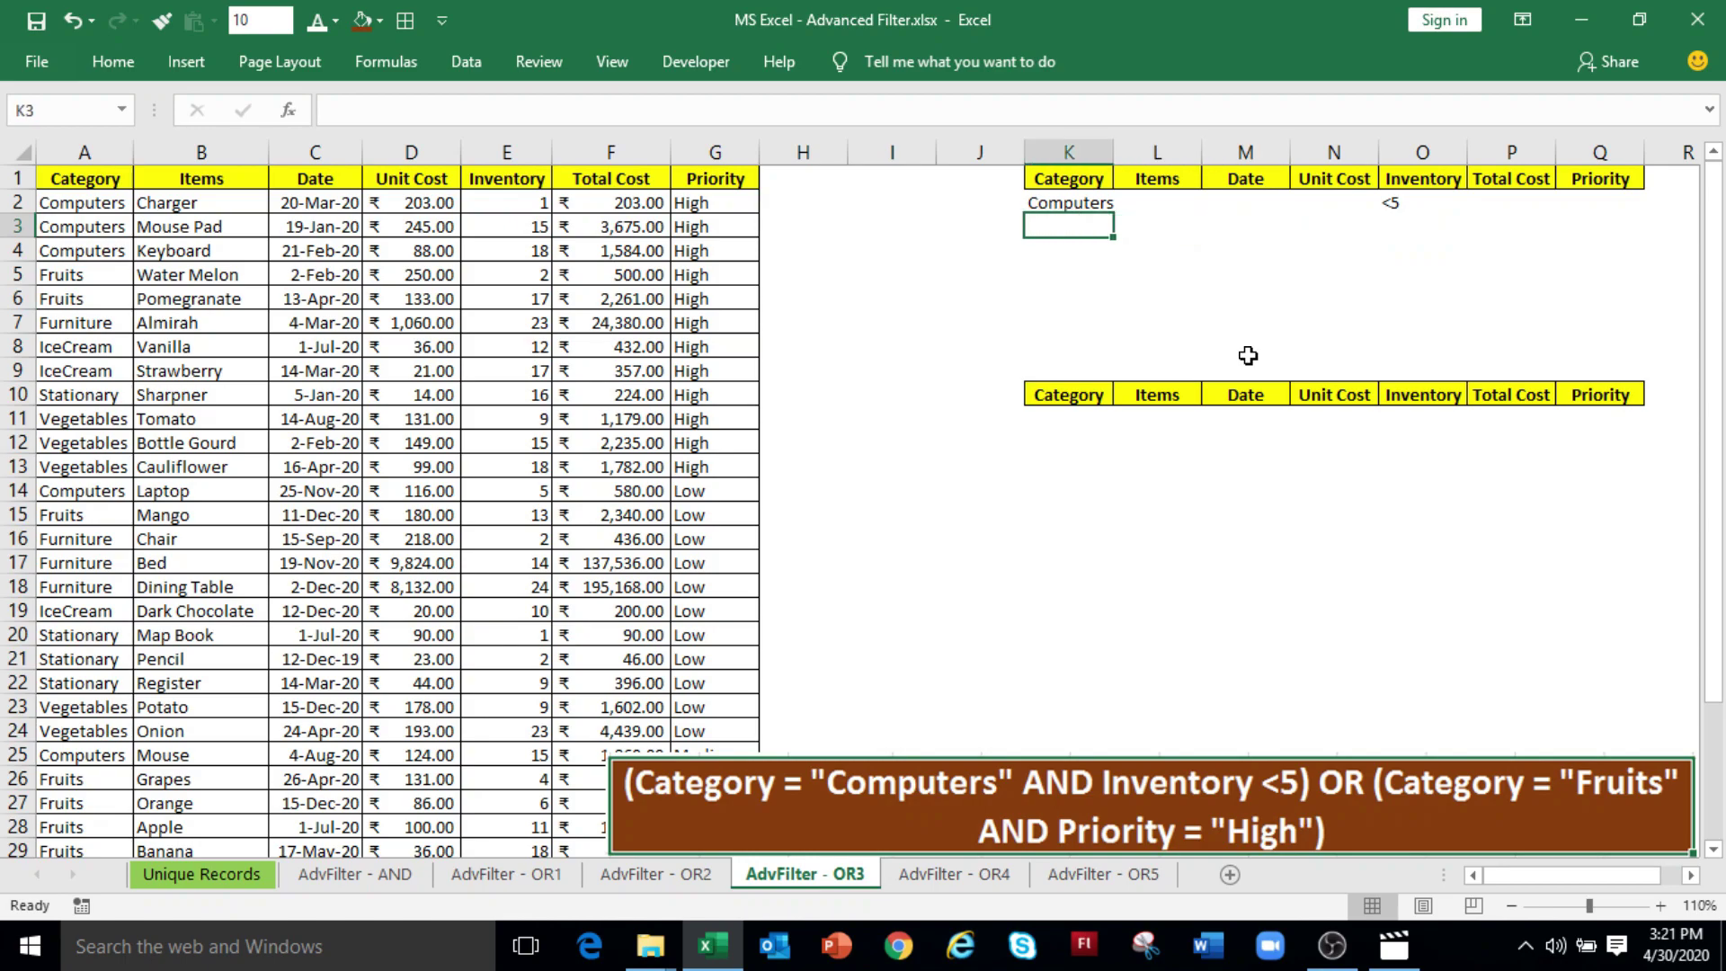
text(Fruits)
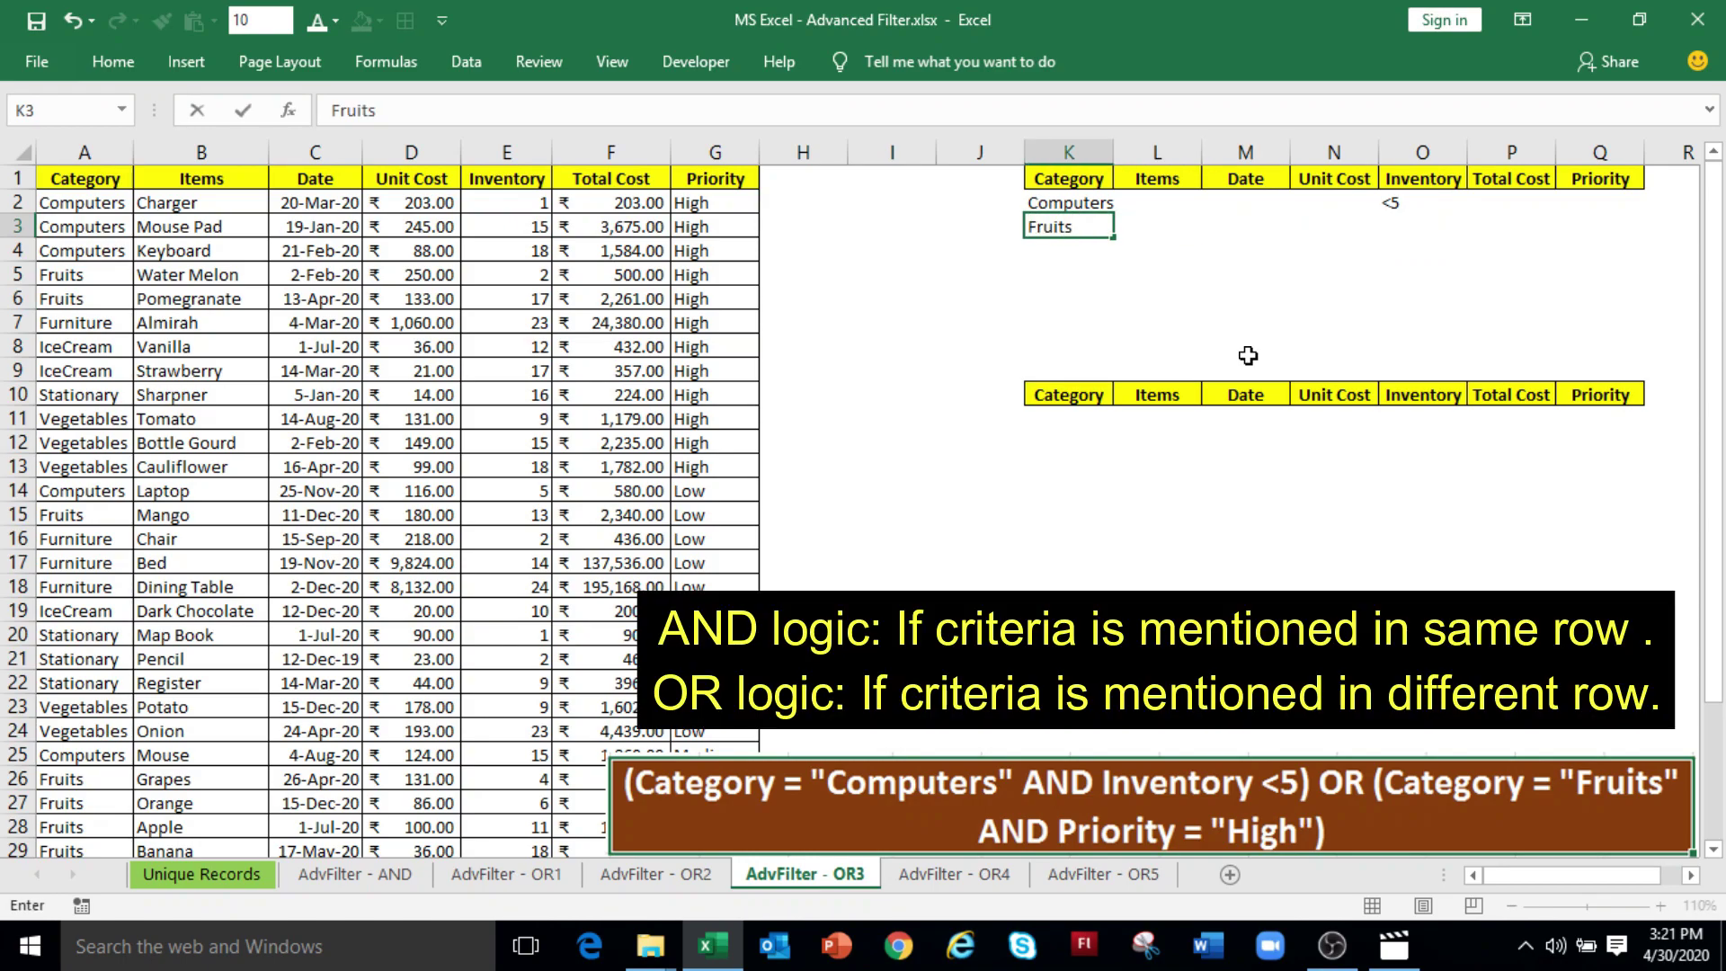
key(Right)
key(Right)
key(Right)
key(Right)
key(Right)
key(Right)
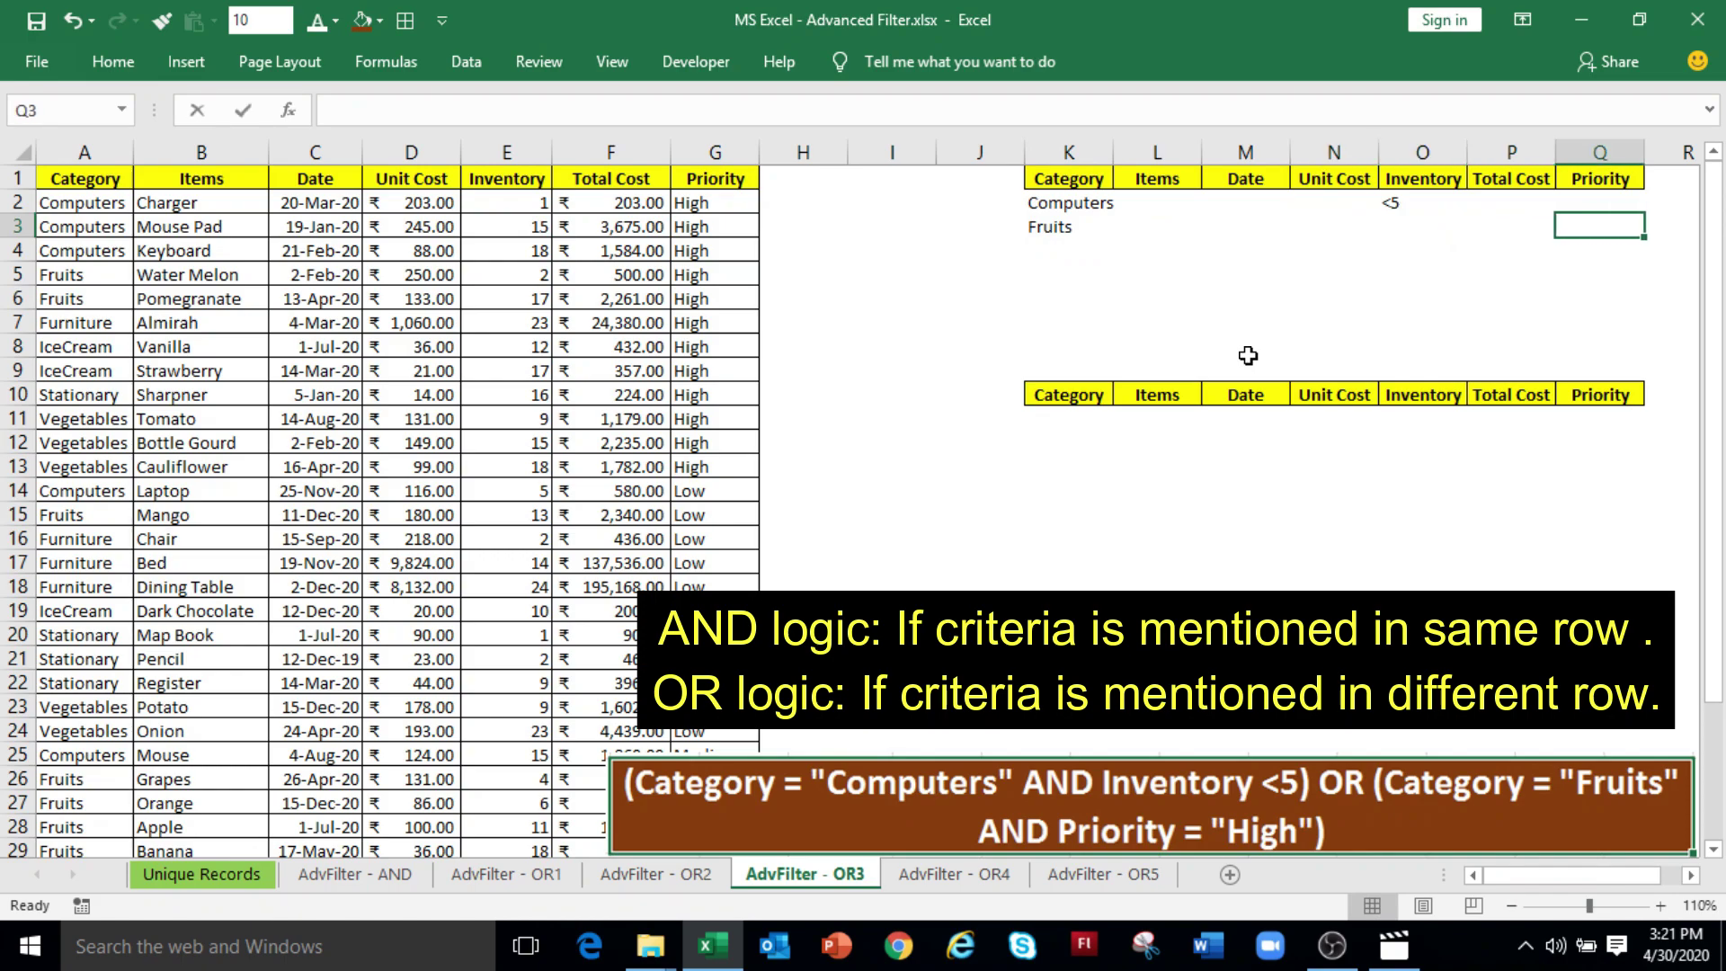
text(High)
key(Return)
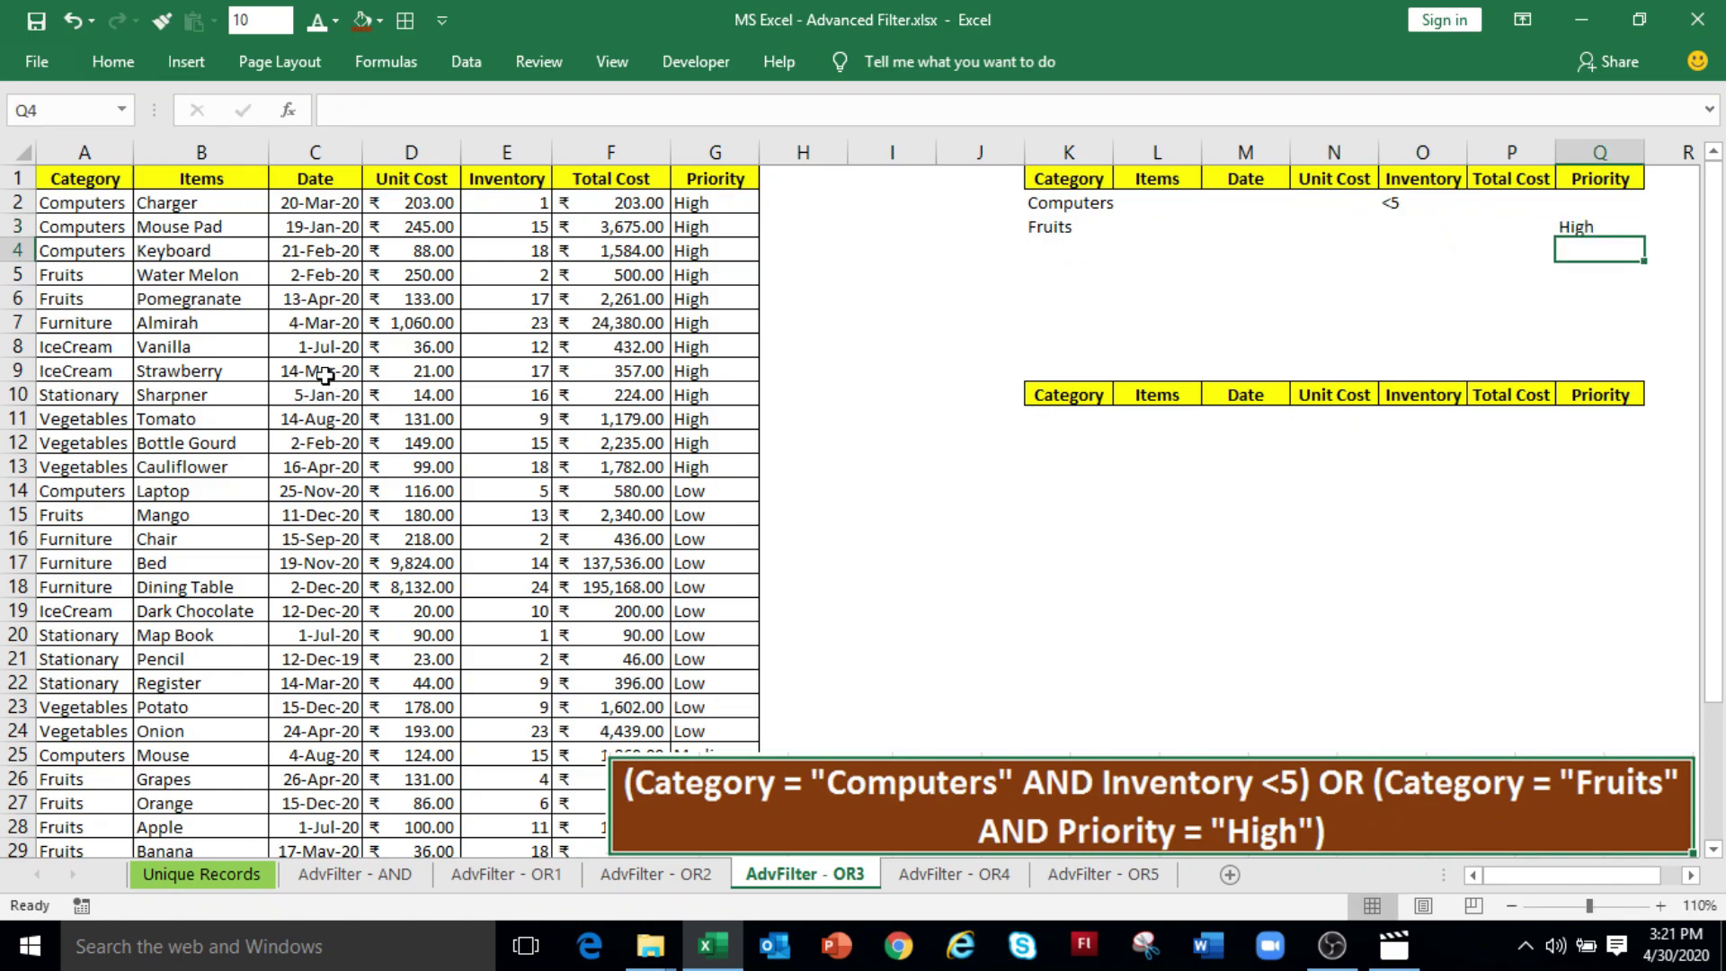
Step: Run an Advanced Filter on the OR3 list A1:G35 with criteria range K1:Q3, copying results to K10:Q10, and check the extracted rows
click(325, 376)
click(464, 65)
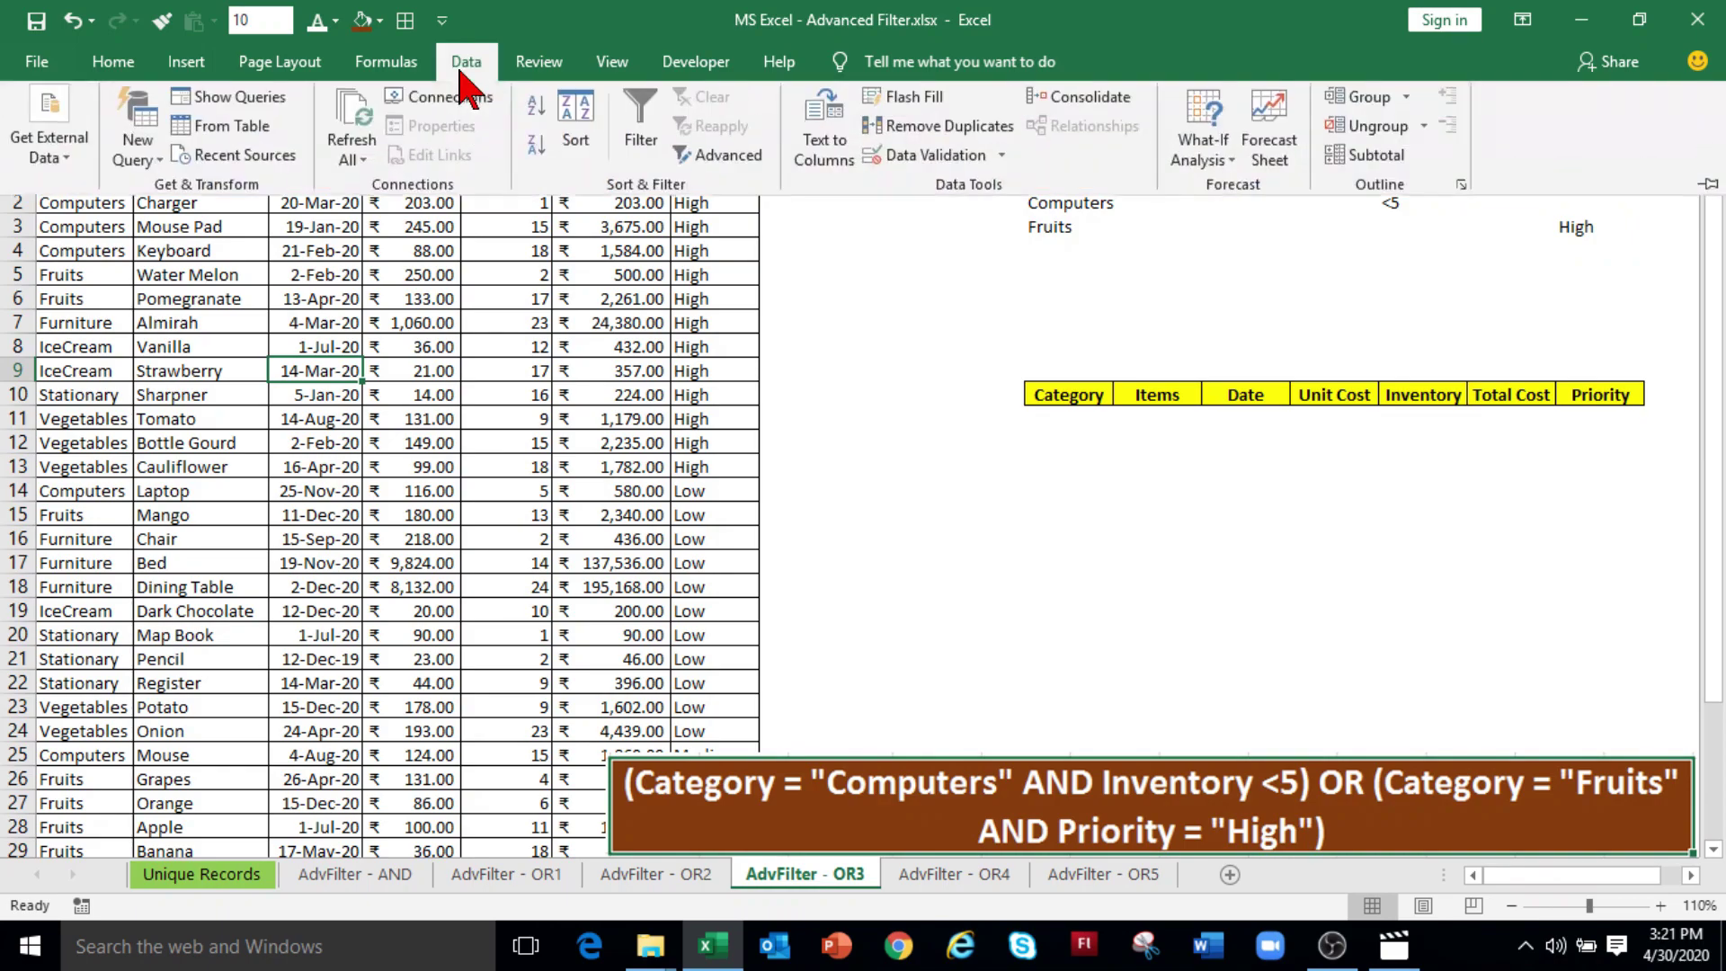
click(716, 158)
click(800, 539)
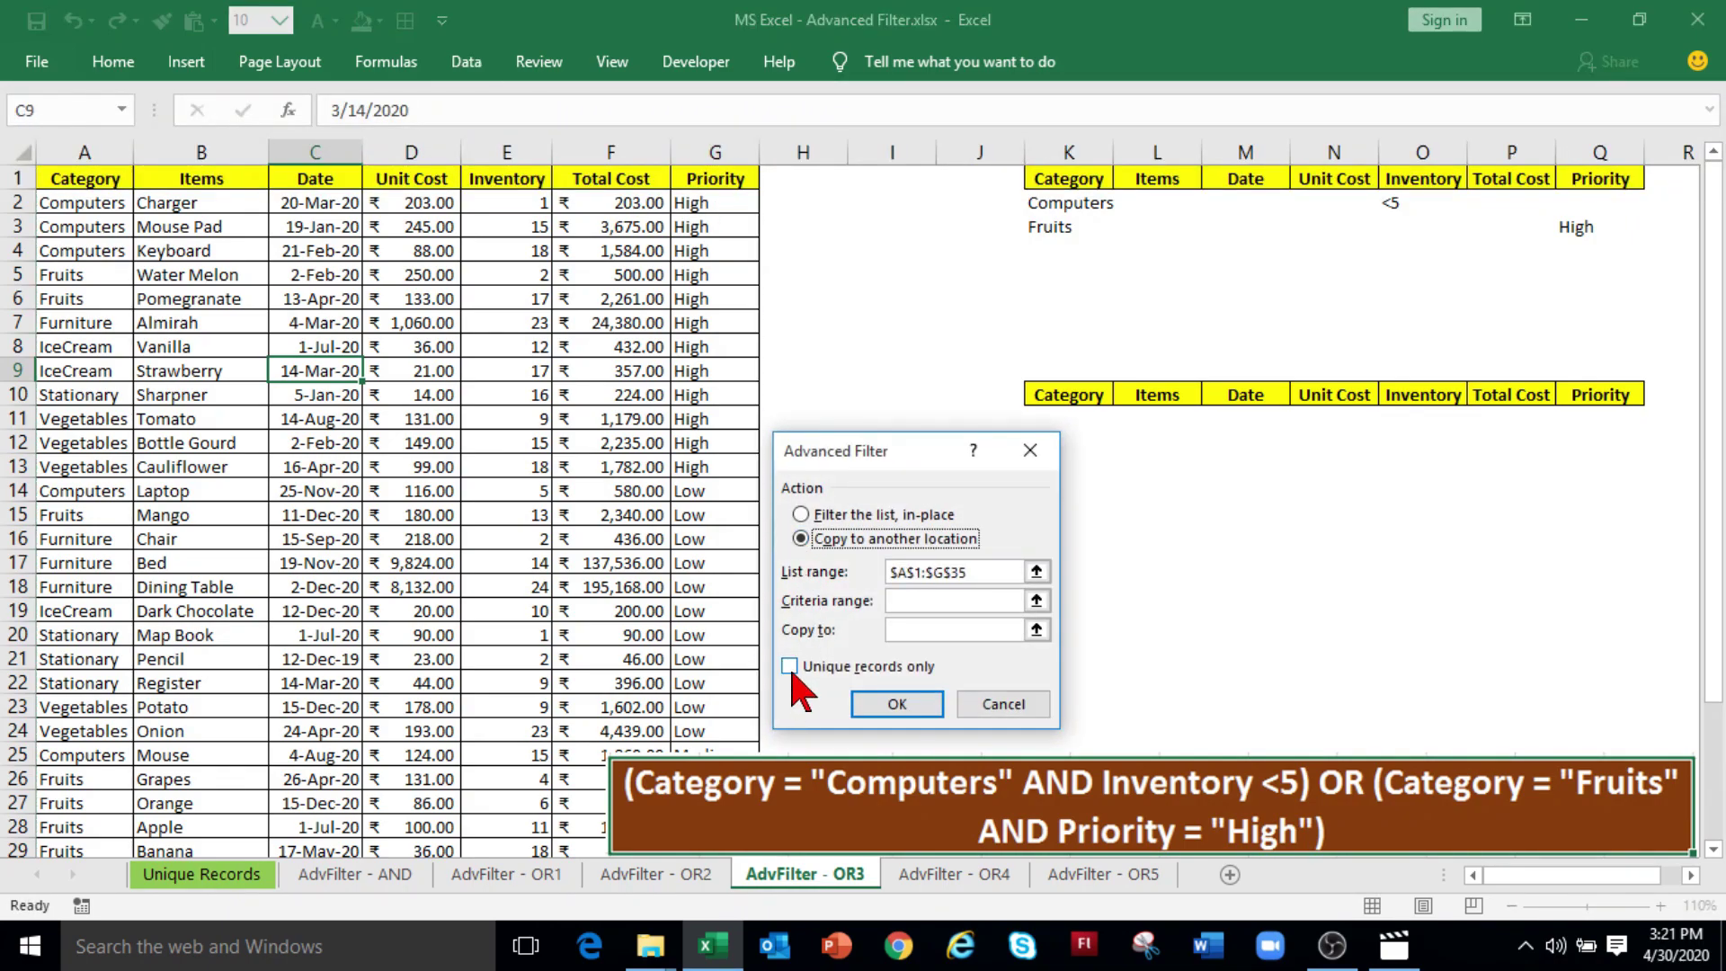
click(899, 600)
drag(1068, 178, 1599, 233)
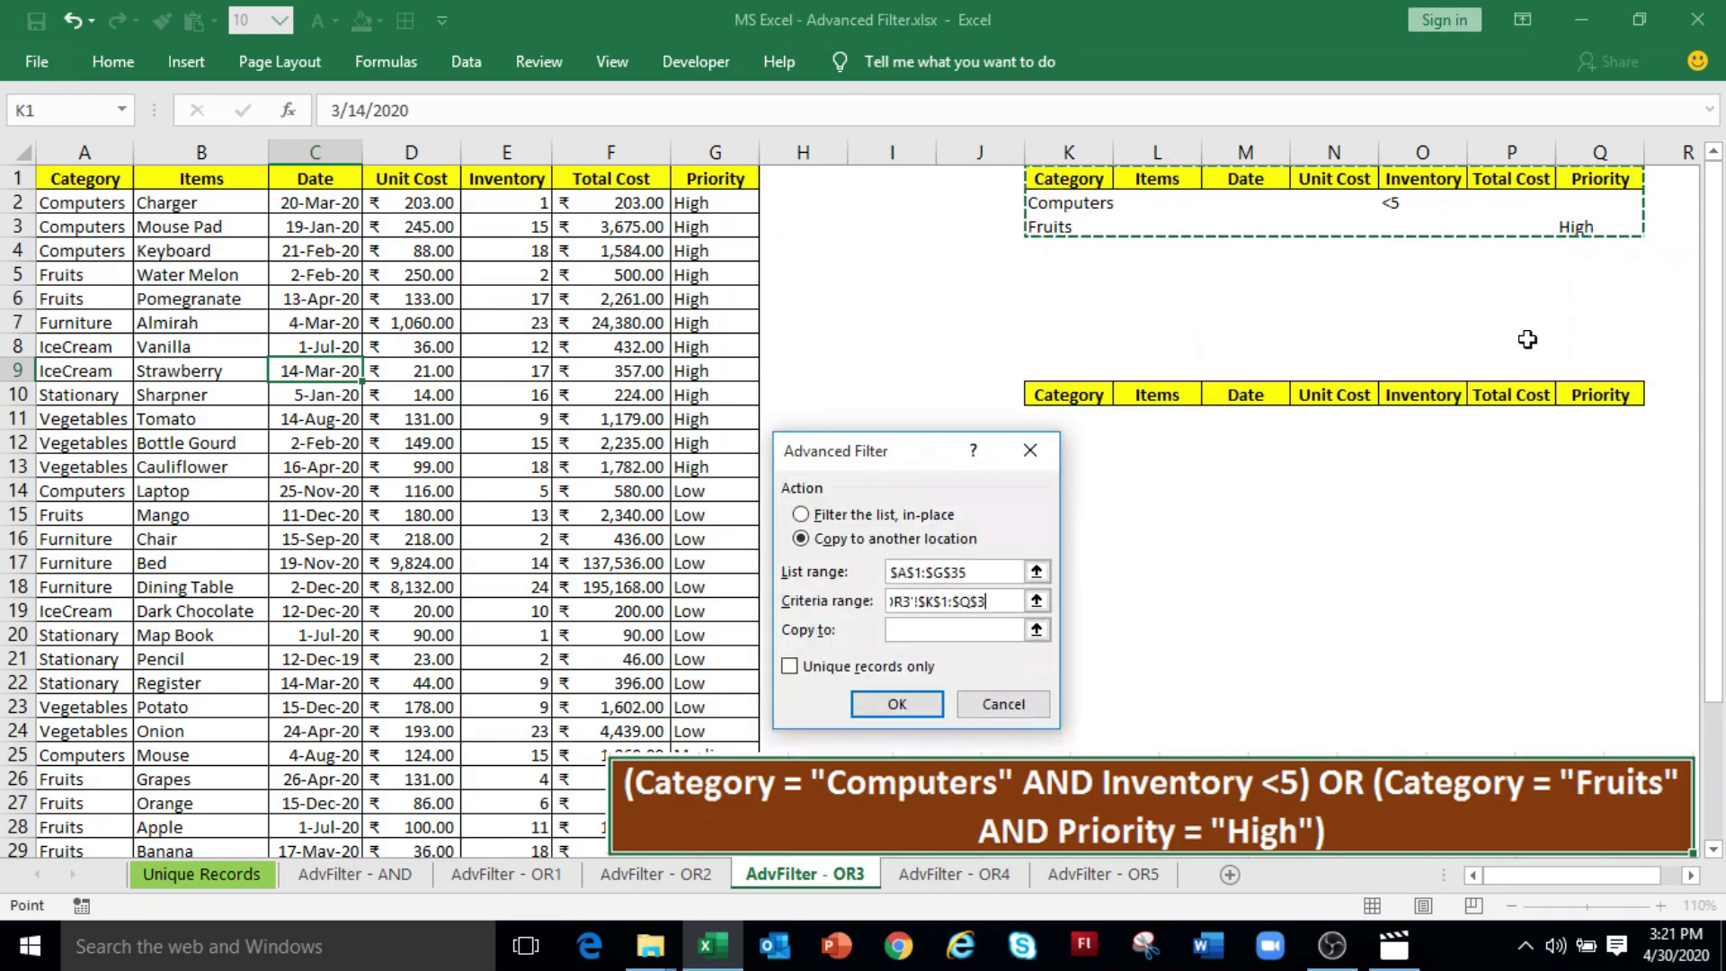
click(898, 633)
drag(1061, 402, 1597, 400)
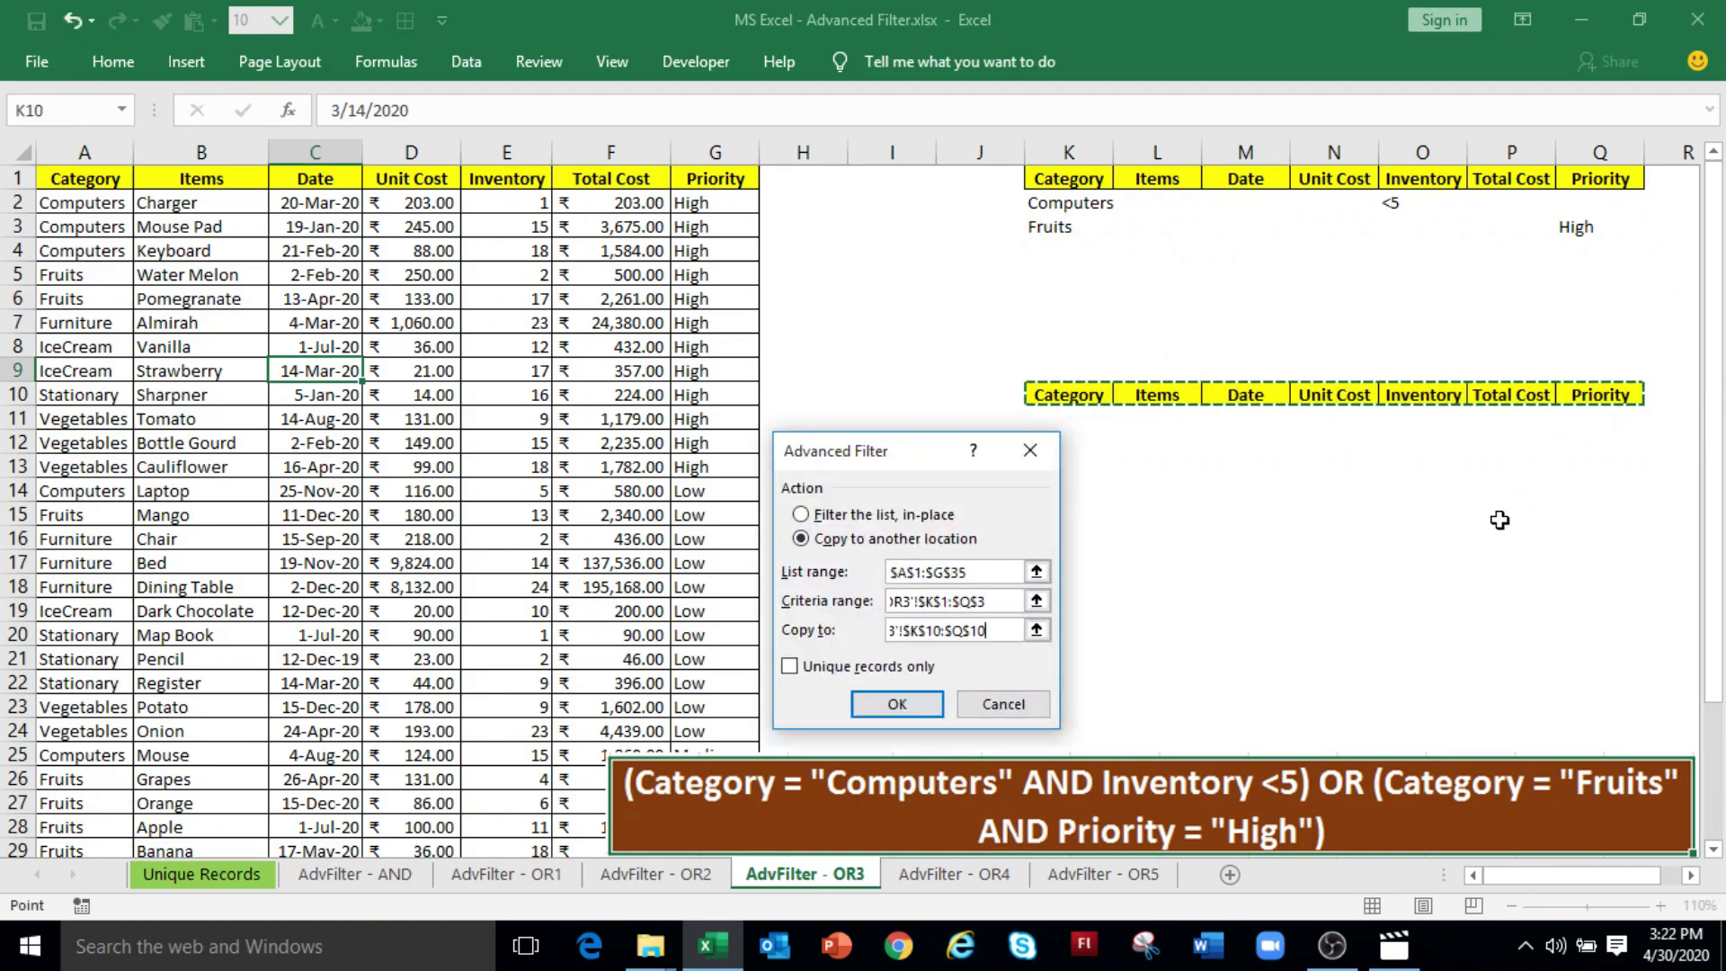
click(912, 708)
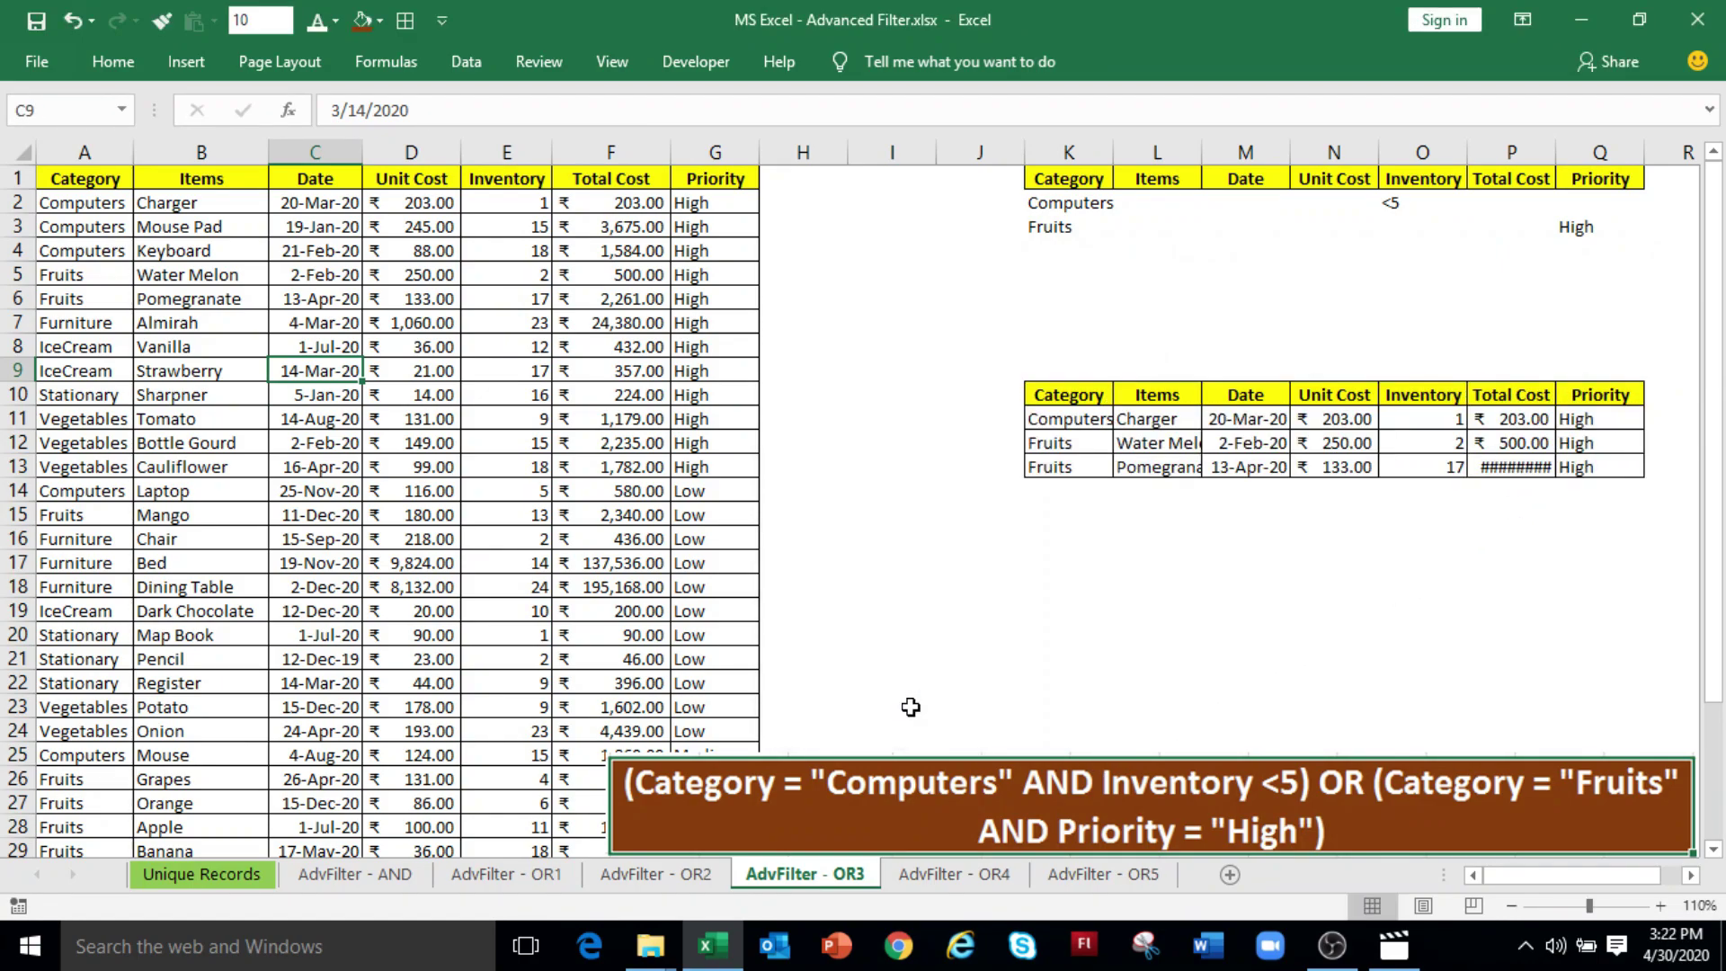
click(1076, 423)
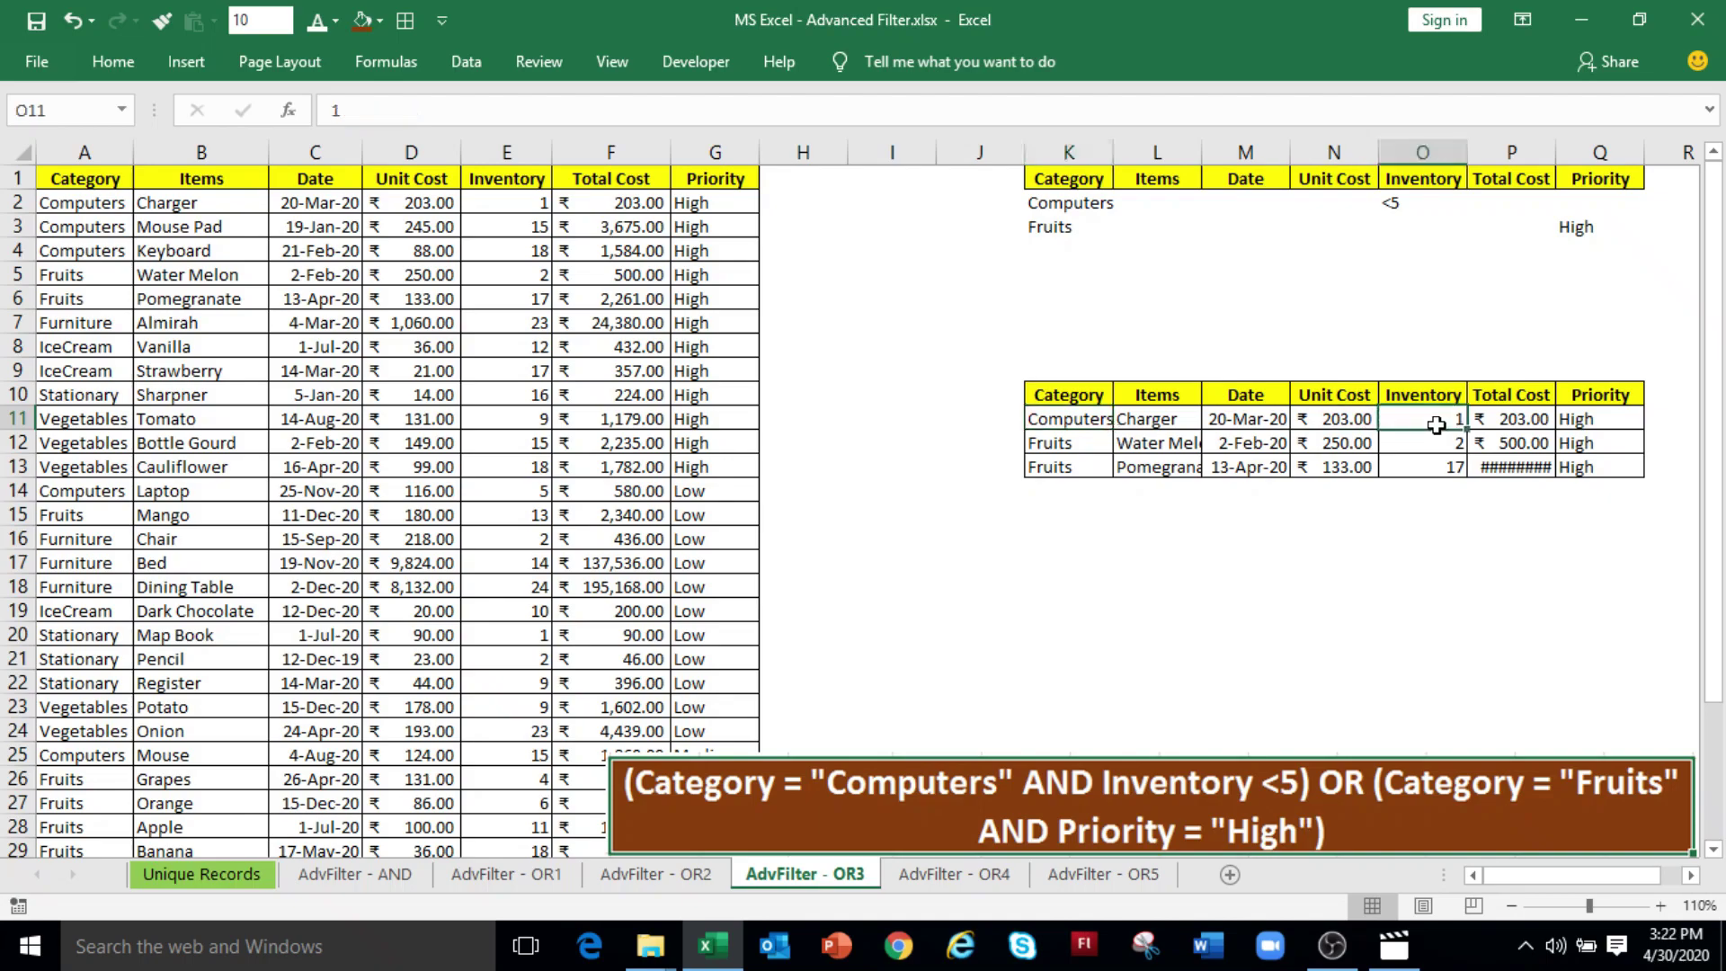
drag(1072, 443, 1079, 471)
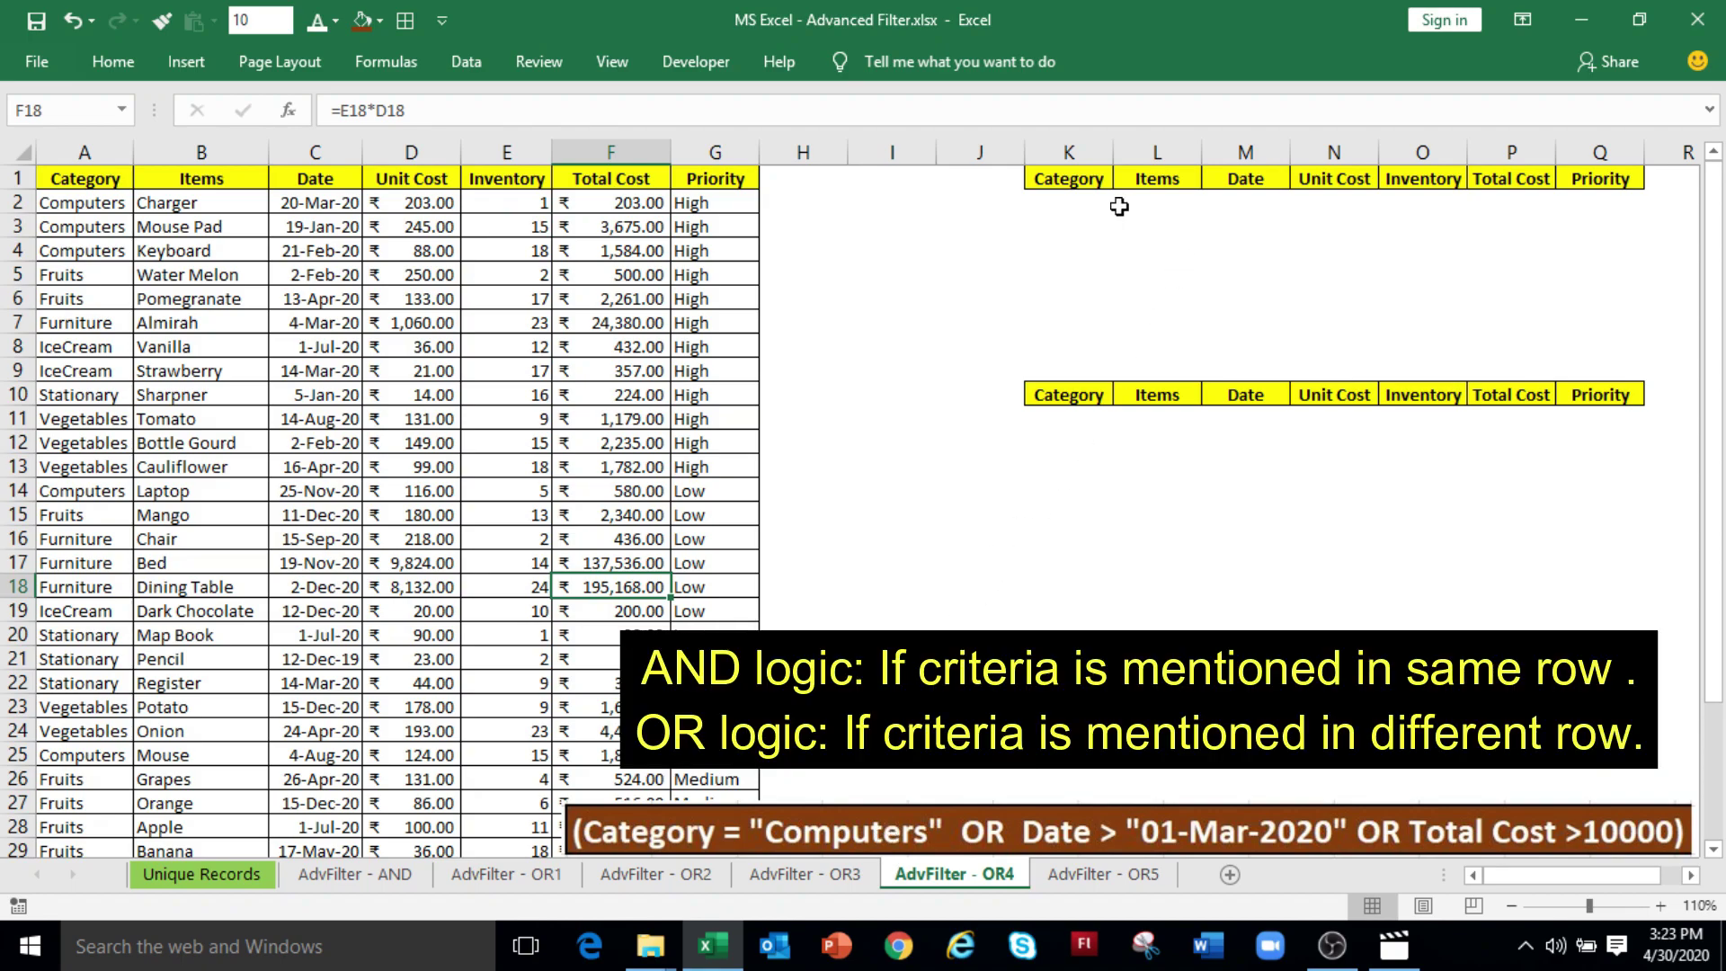
Step: On the AdvFilter - OR4 sheet, enter Computers under Category in K2 and >01-Mar-2020 under Date in M3
click(1074, 203)
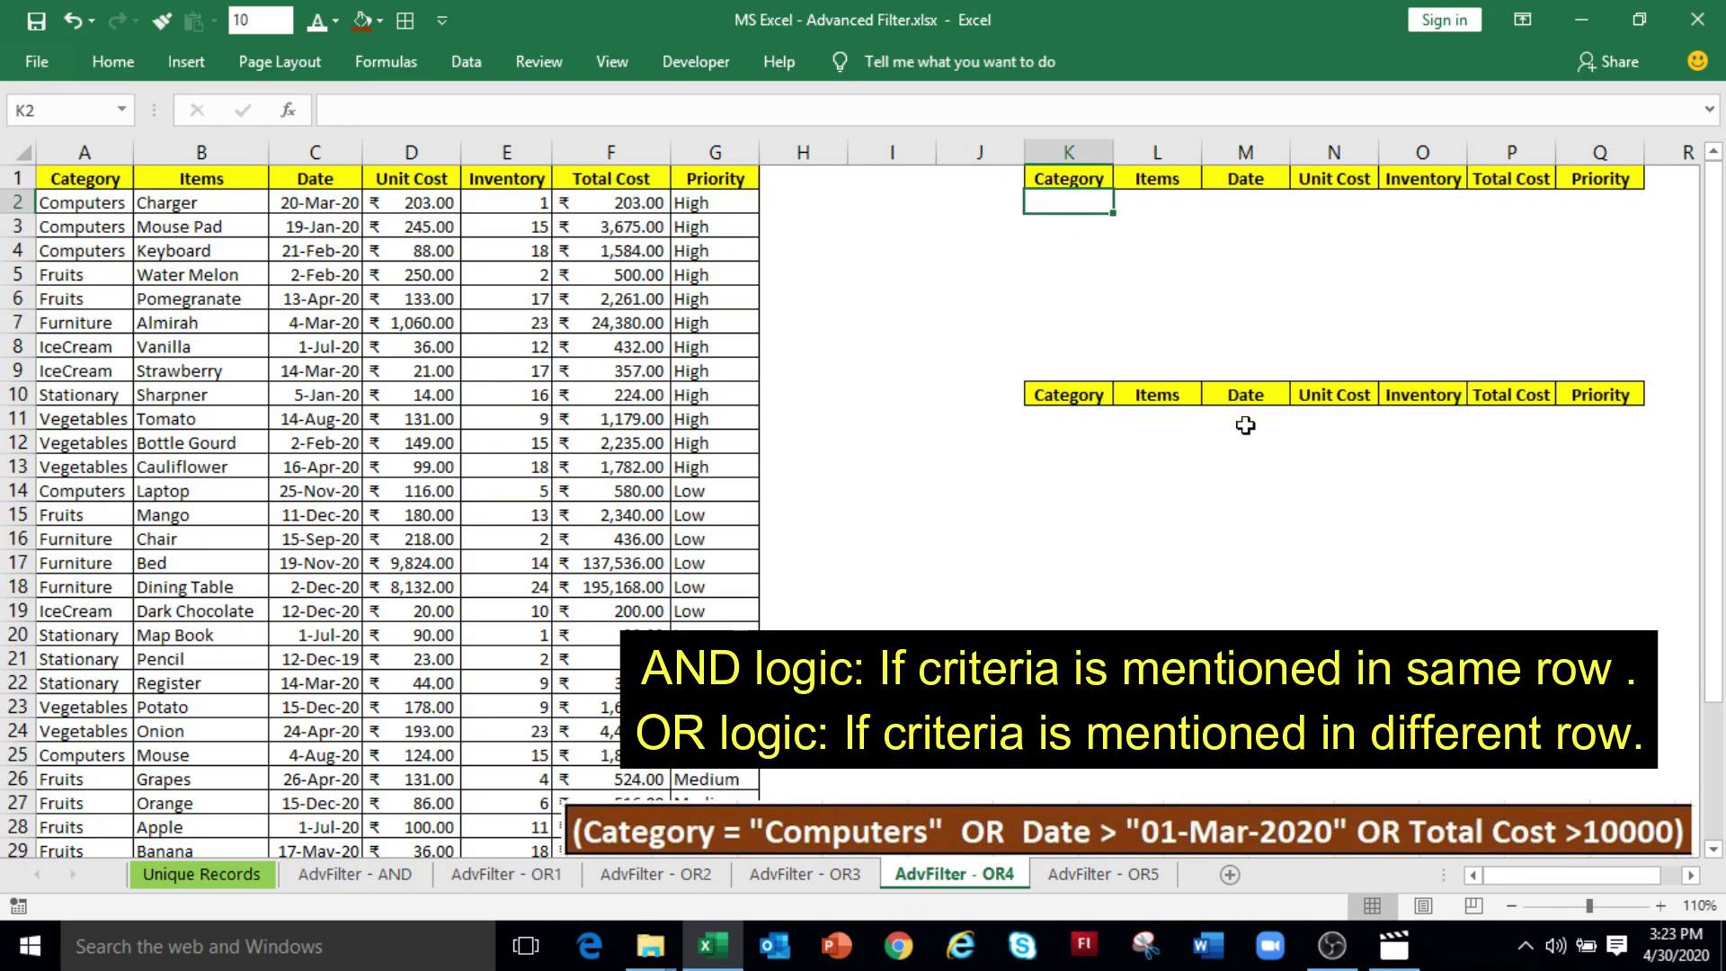
text(Computers)
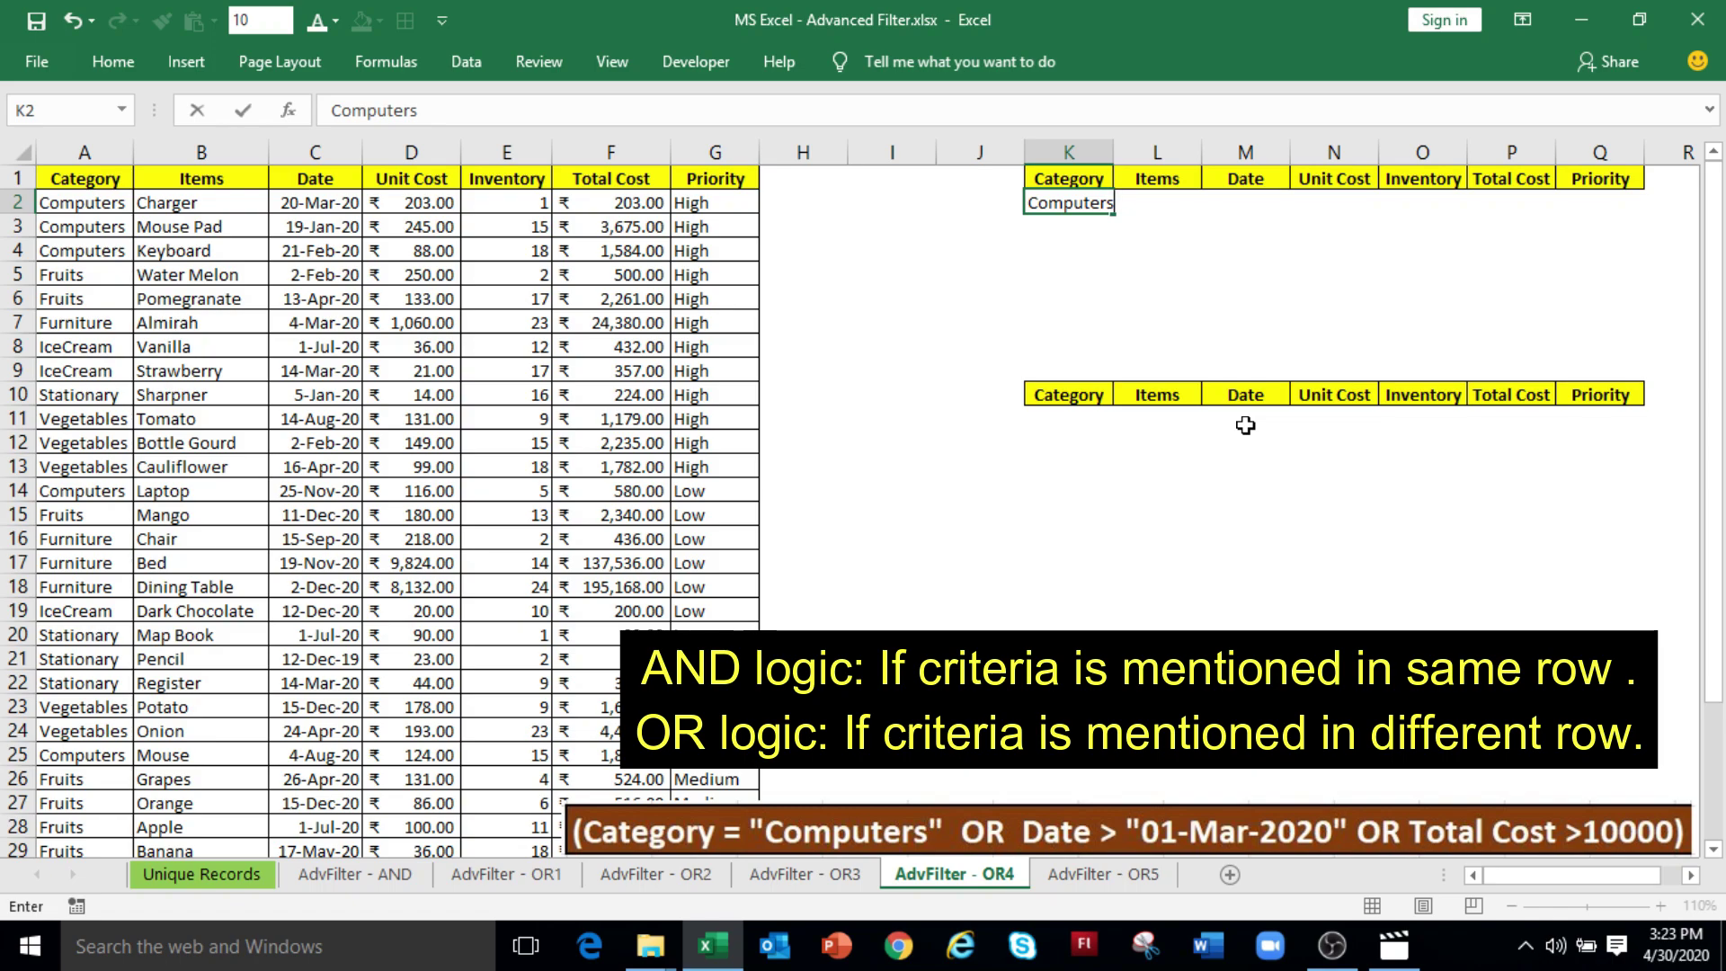
key(Return)
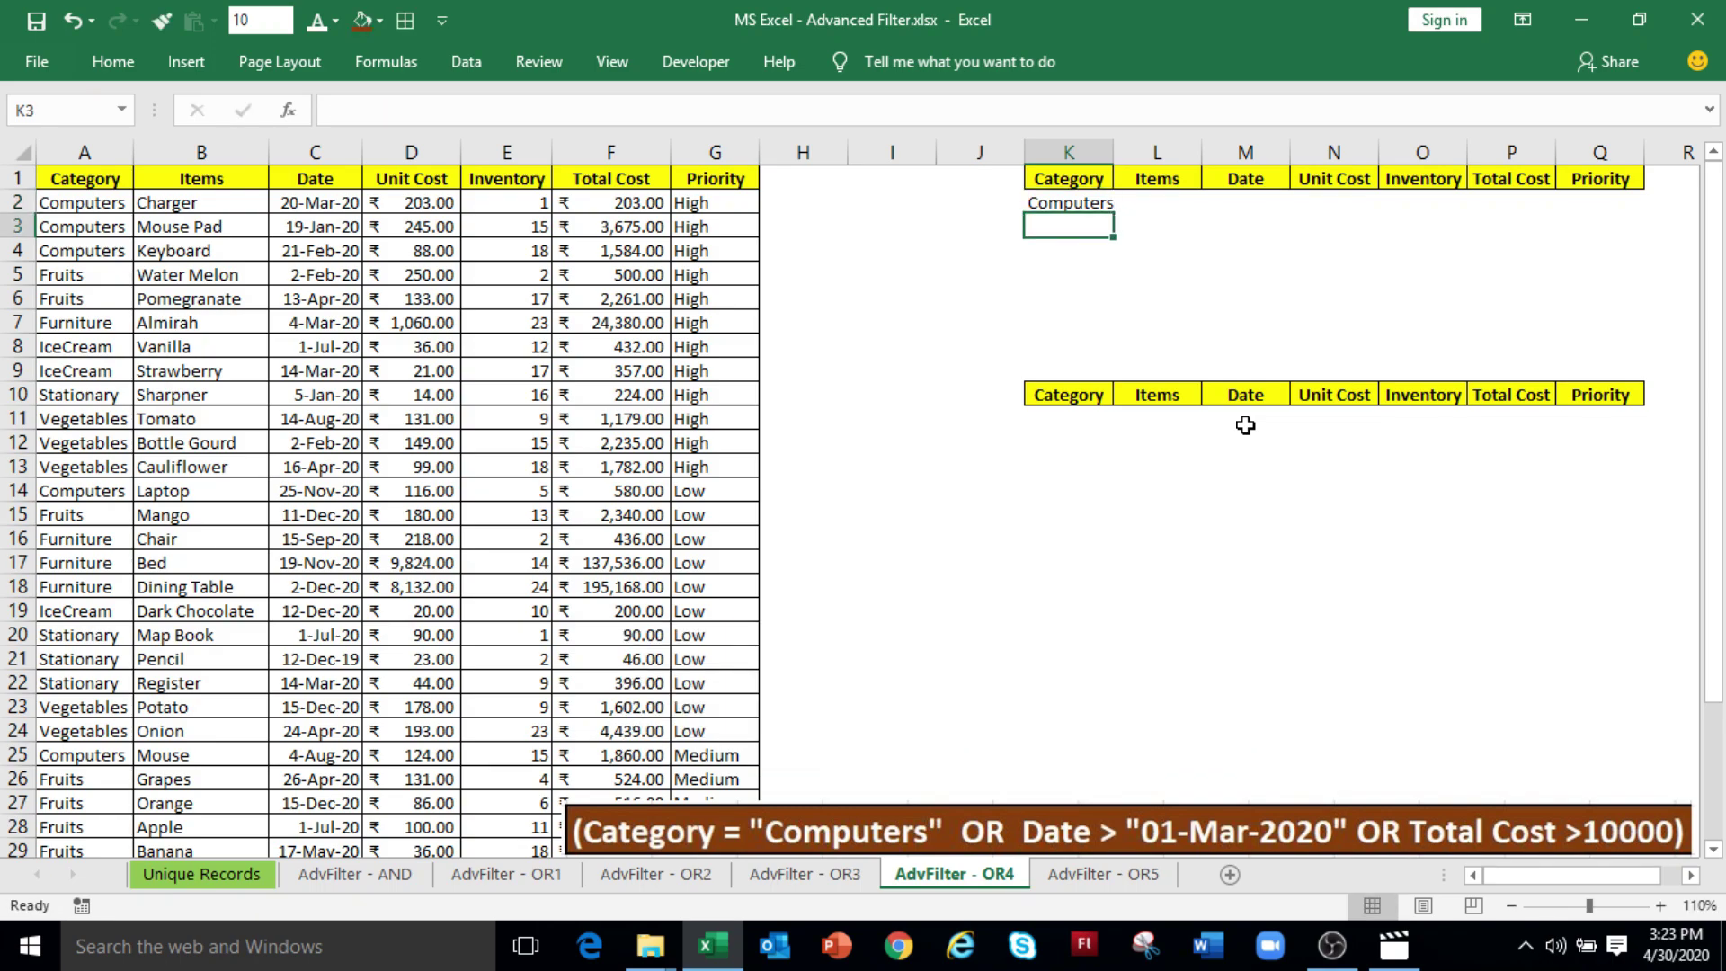
key(Right)
key(Right)
text(>)
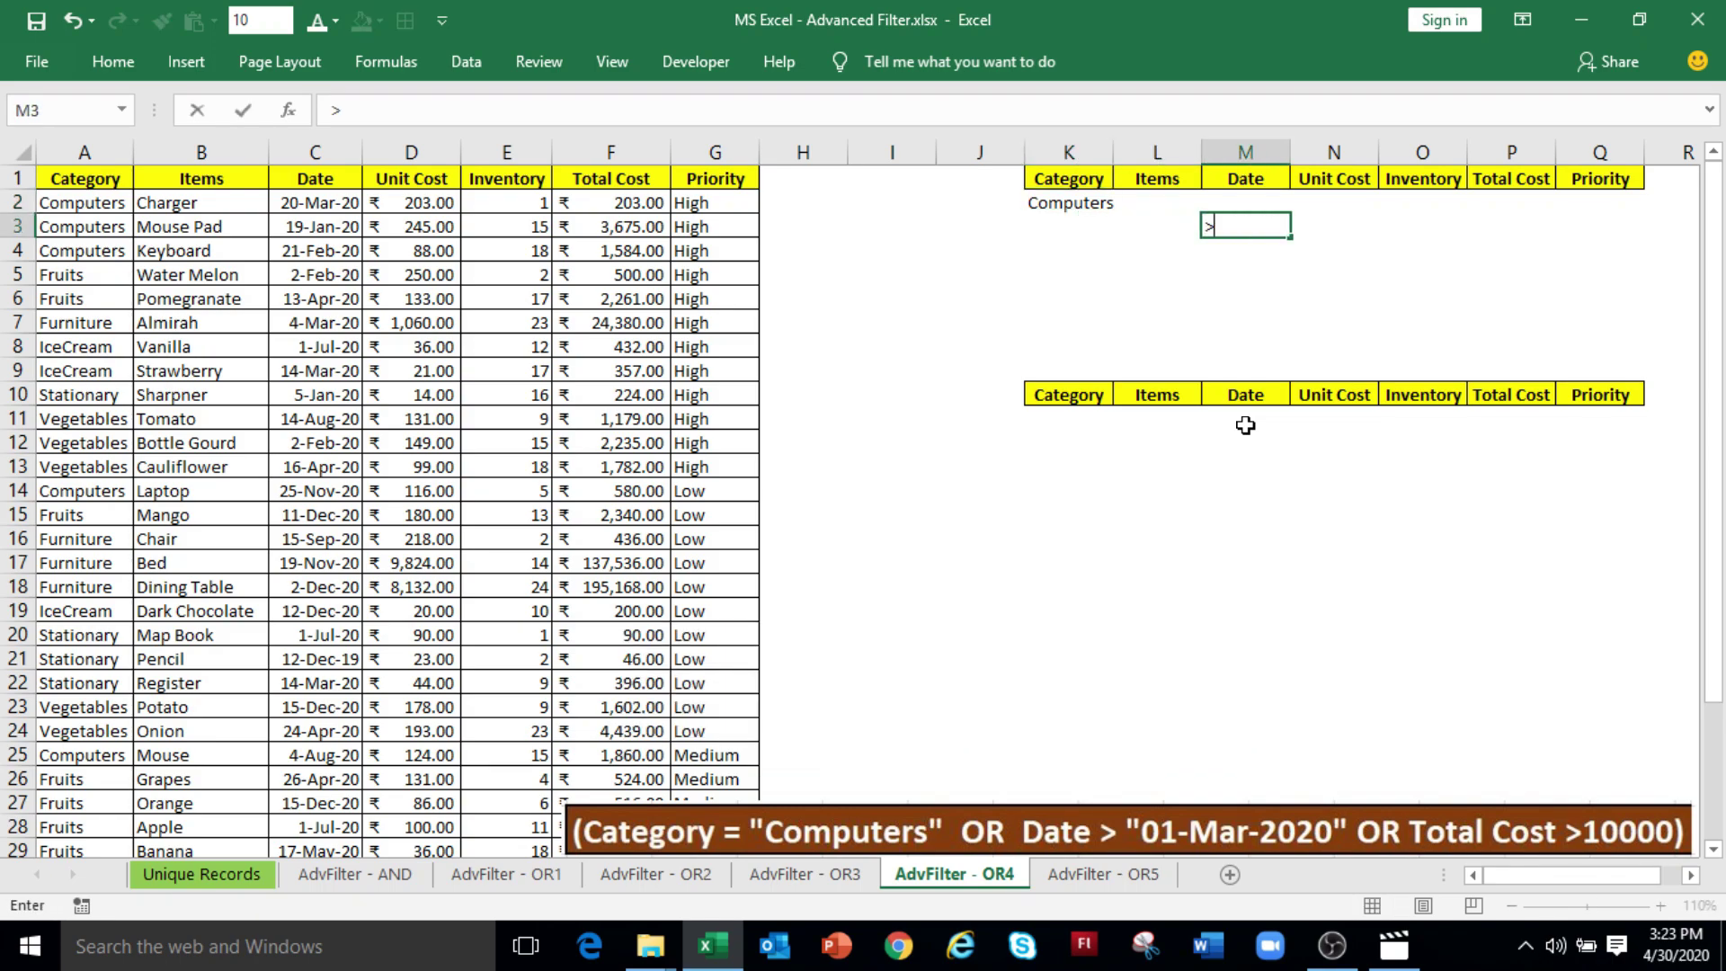
text(01-Mar-)
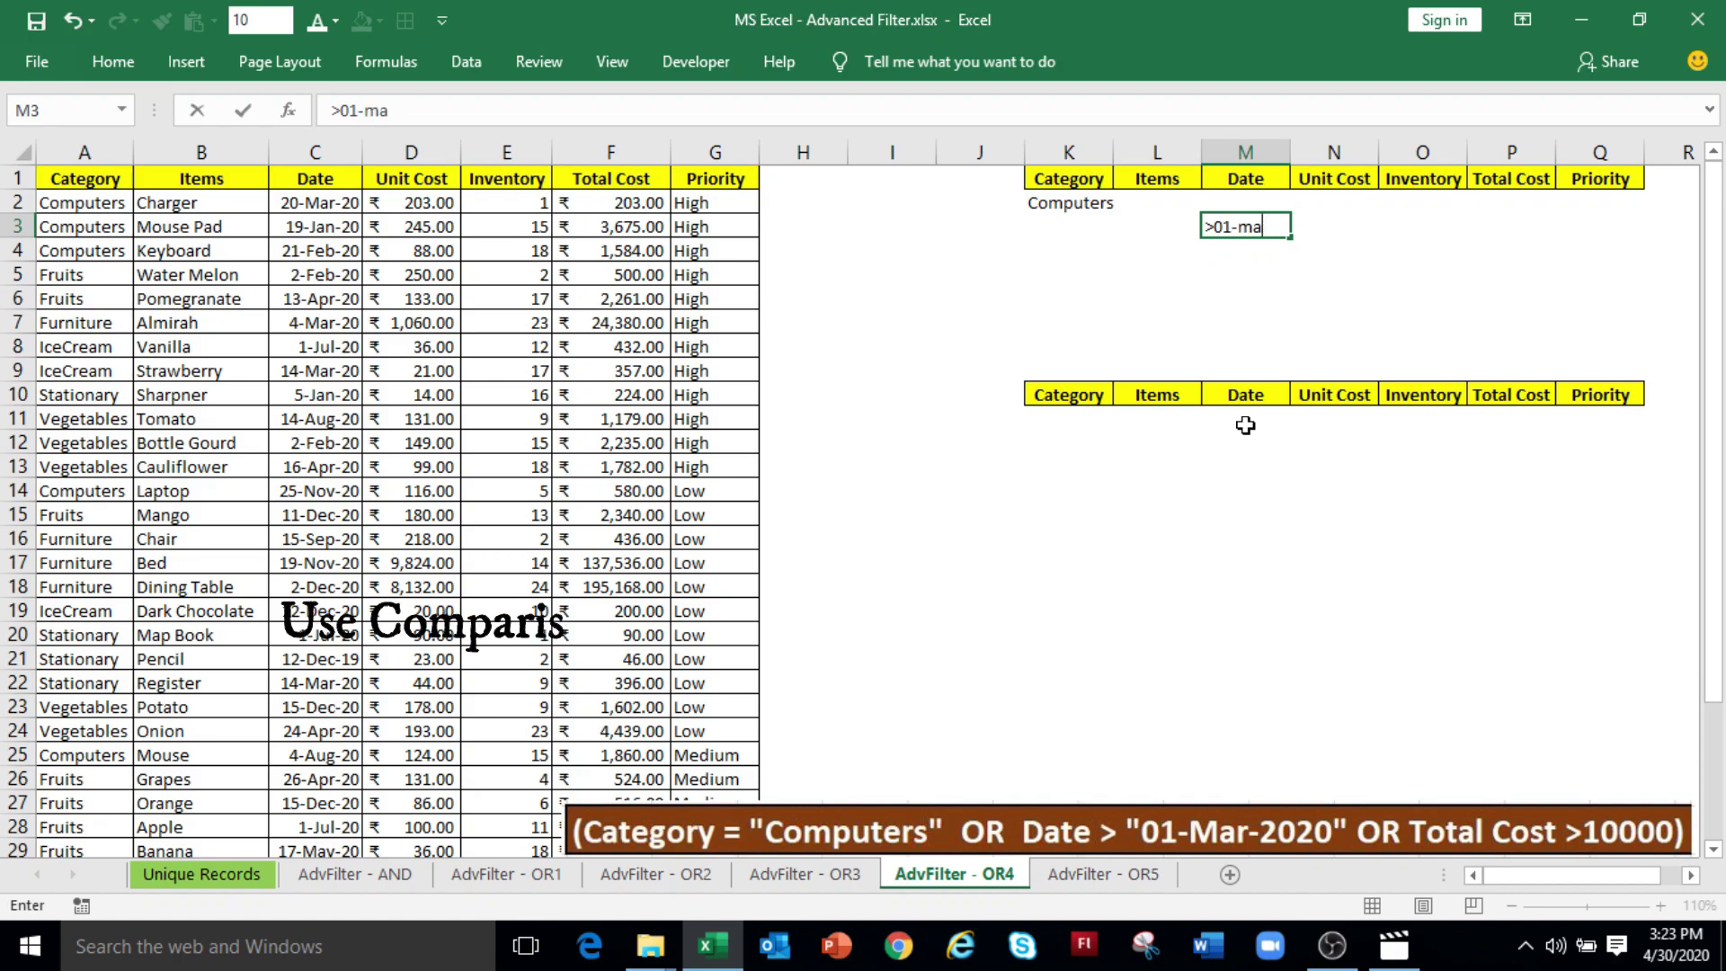
text(2020)
key(Return)
Step: Add >10000 under Total Cost in P4 as the third alternative criteria row on the OR4 sheet
key(Right)
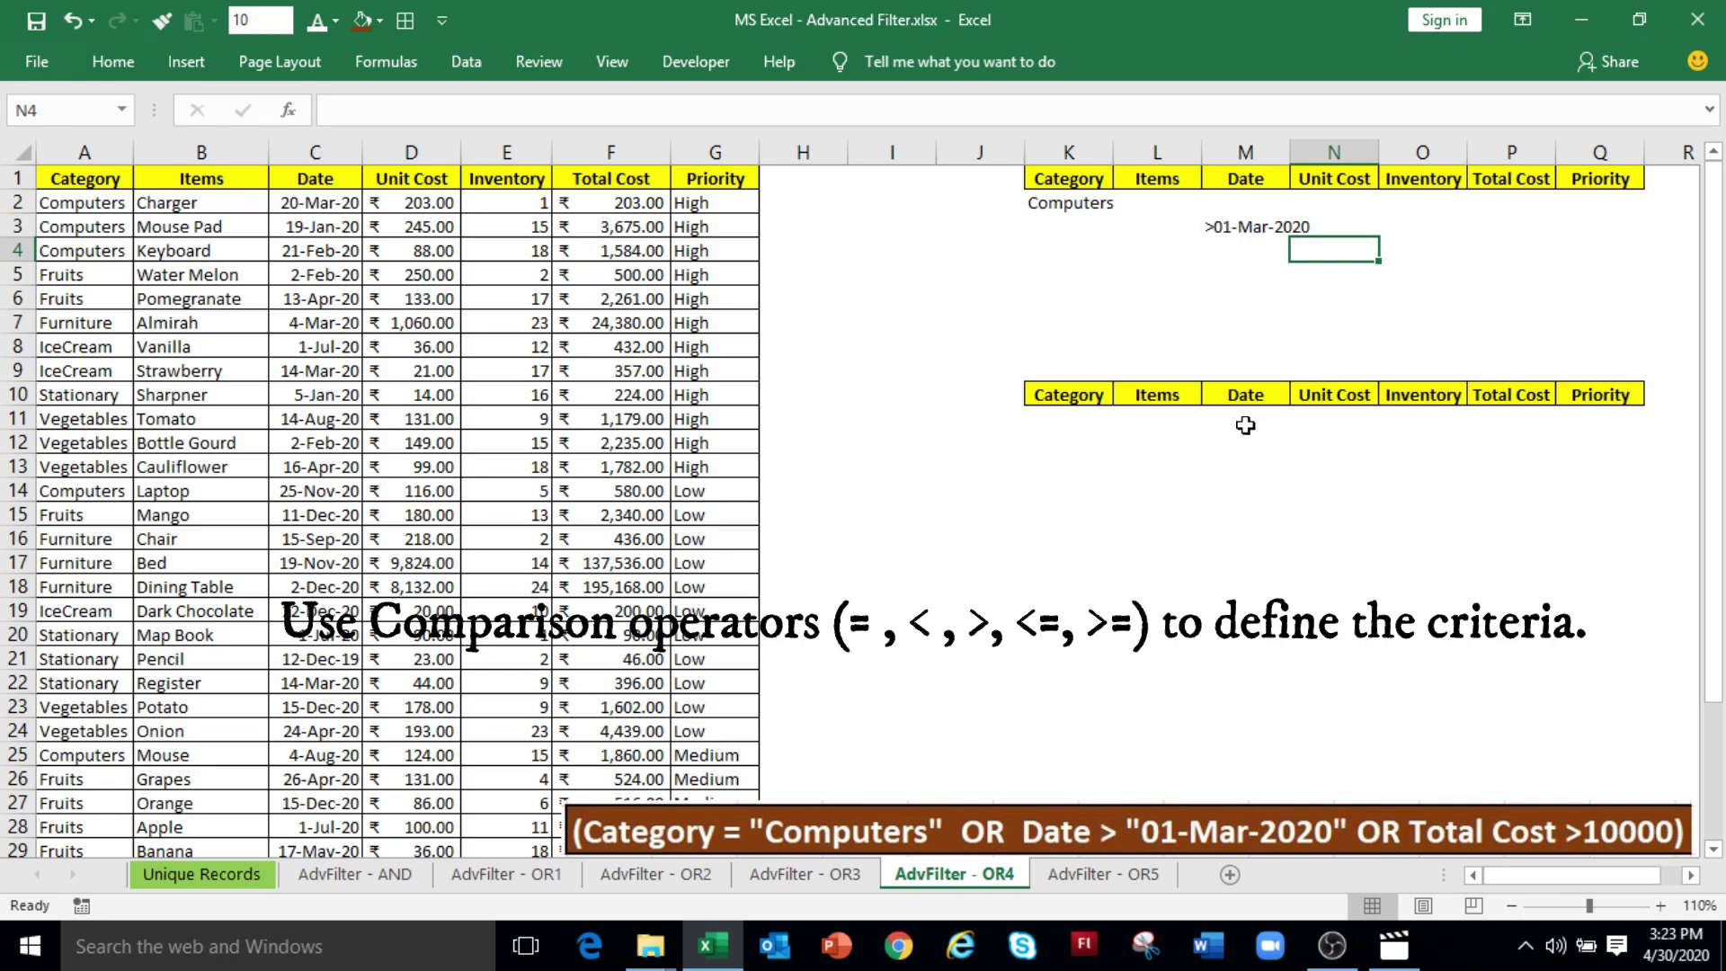
key(Right)
key(Right)
key(Right)
key(Left)
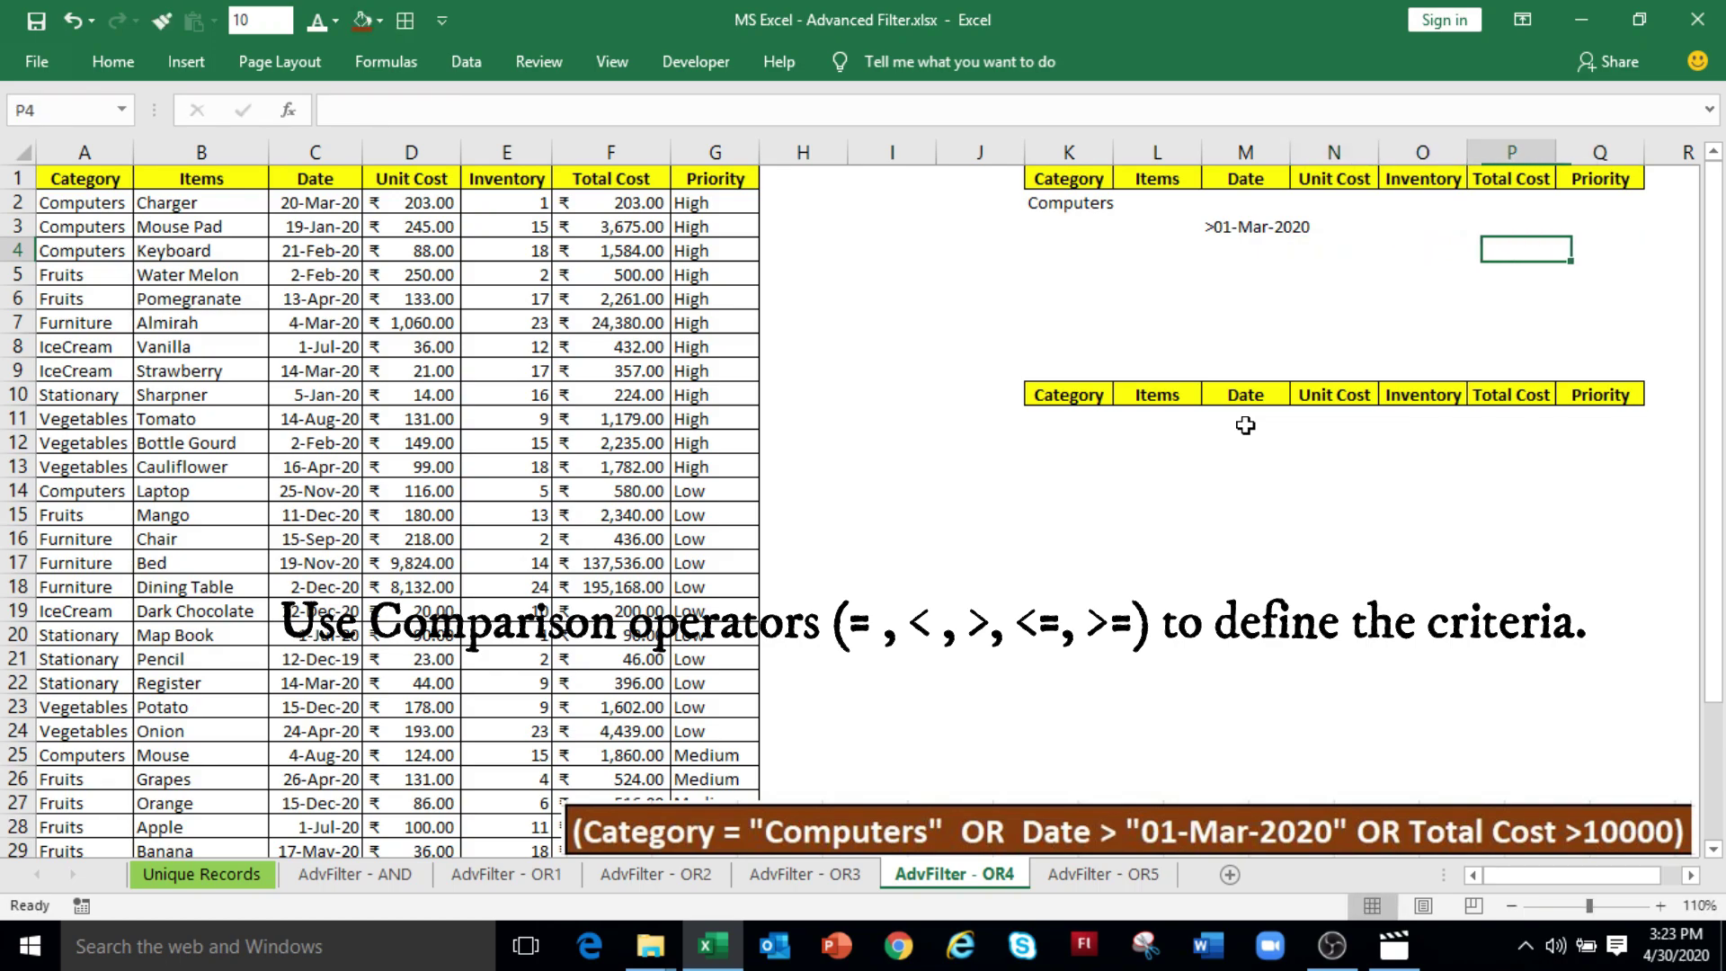
text(>10)
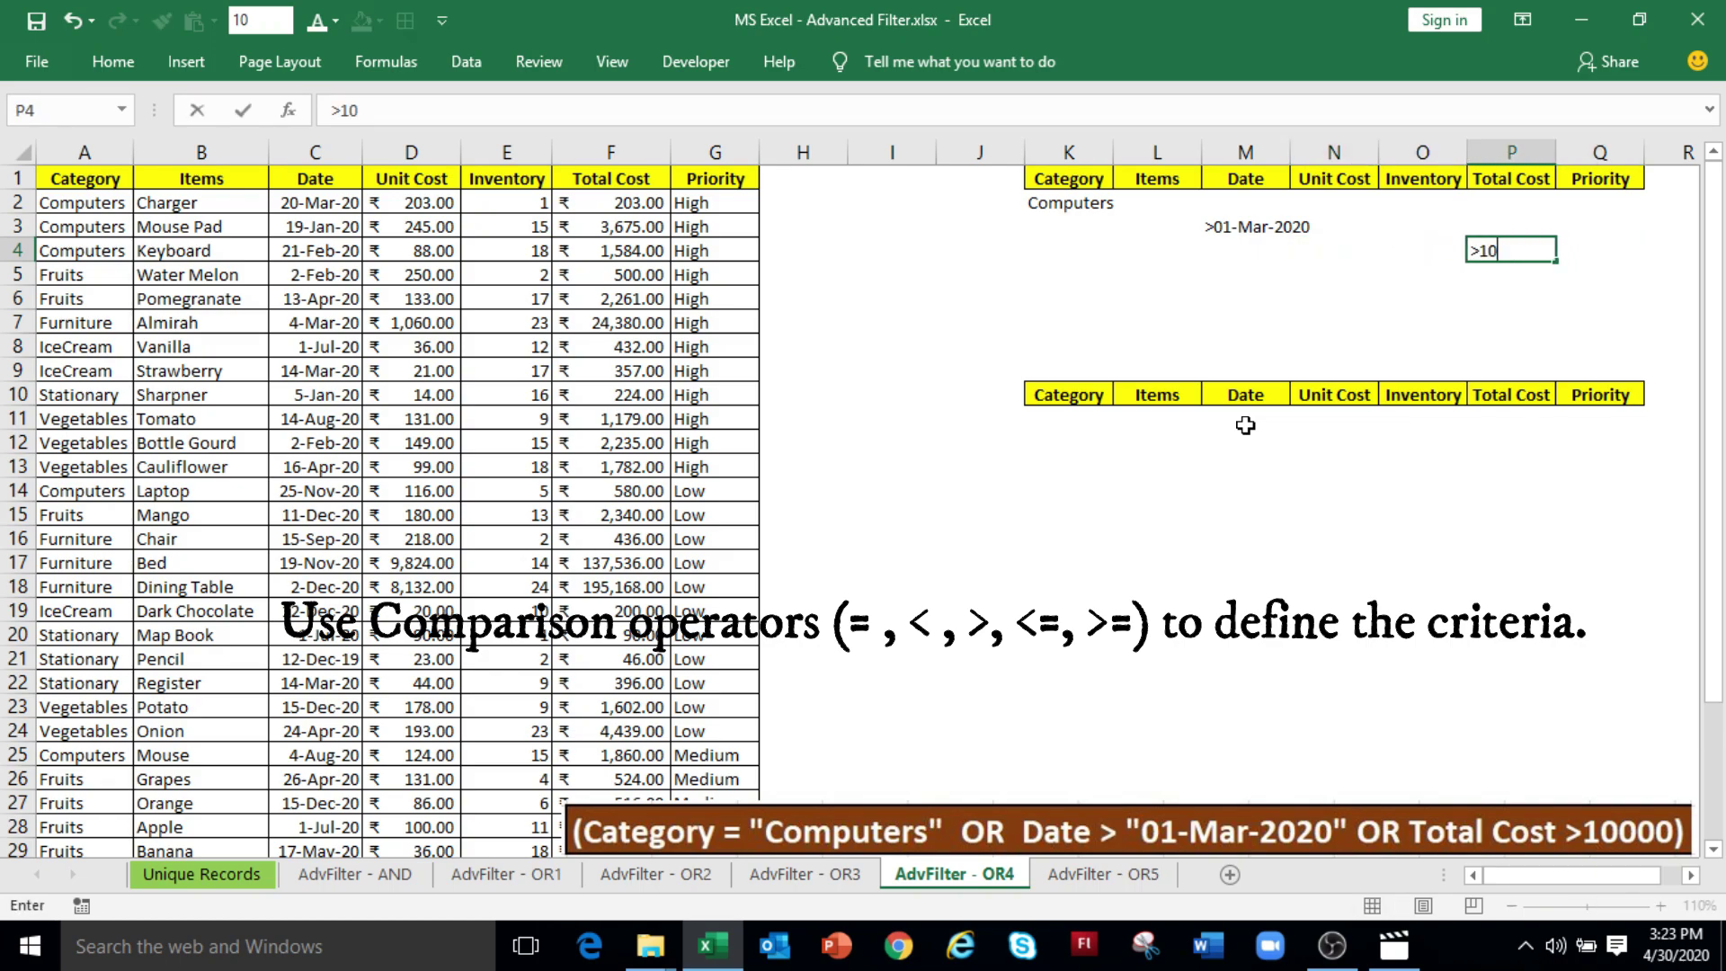
text(000)
key(Return)
Step: Run an Advanced Filter on the OR4 list A1:G35 with criteria range K1:Q4, copying results to K10:Q10, and check the Computers and Fruits rows
click(367, 394)
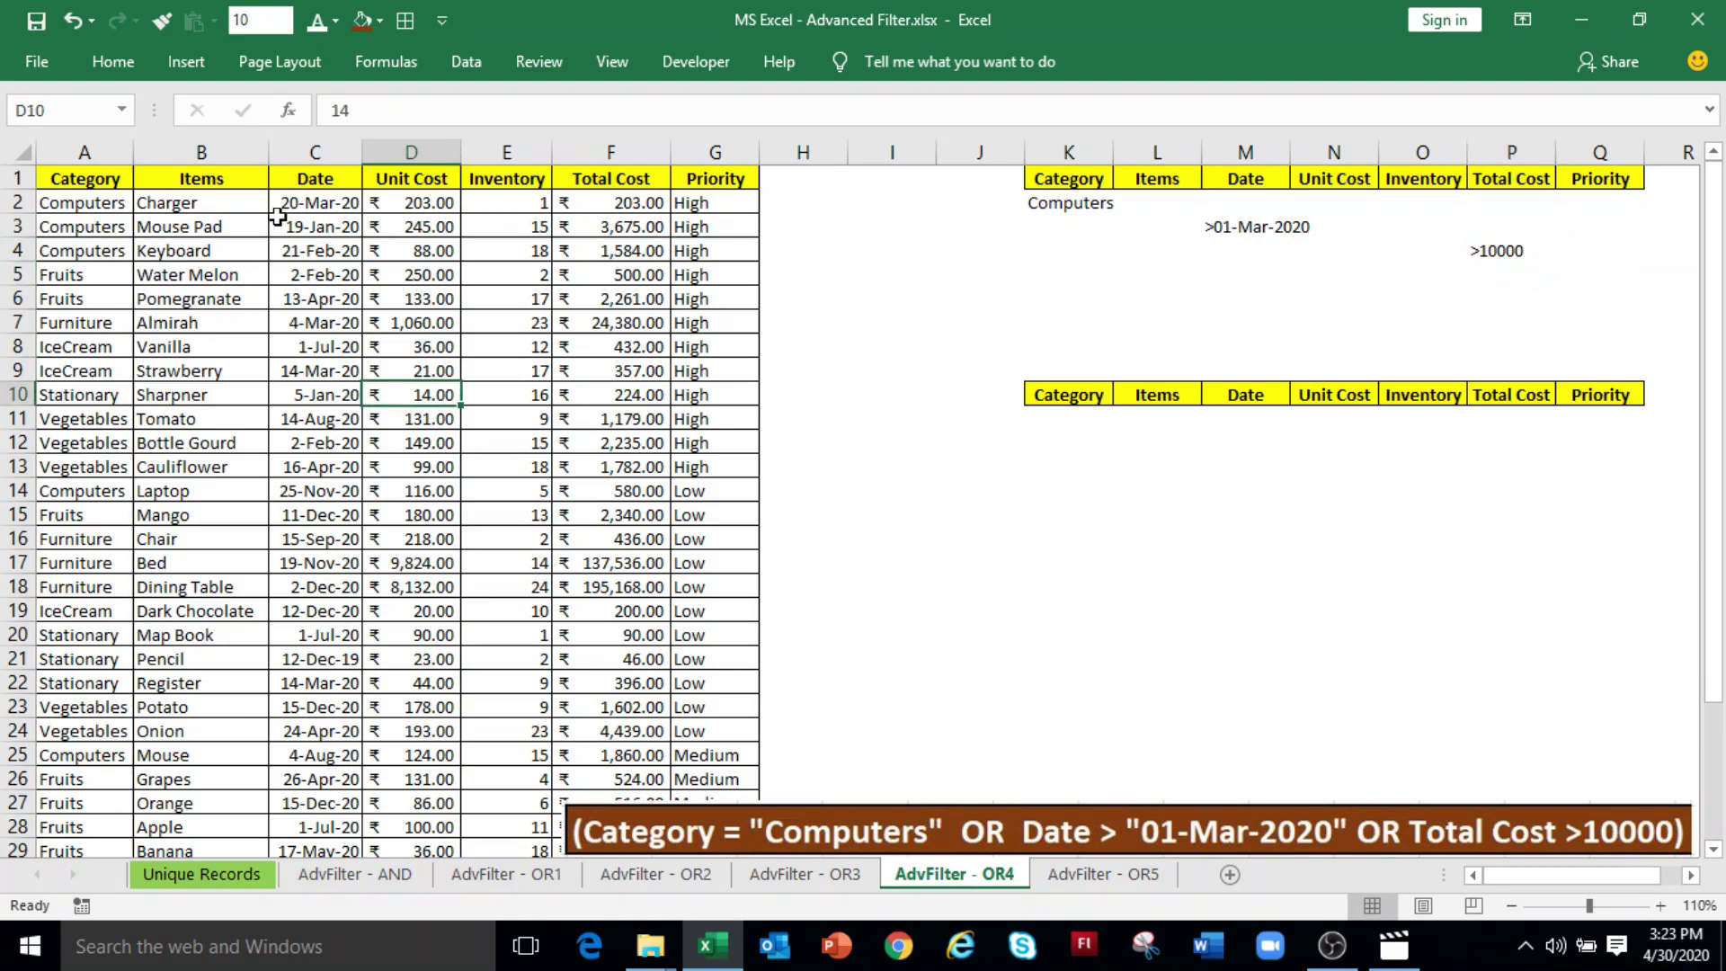
click(468, 65)
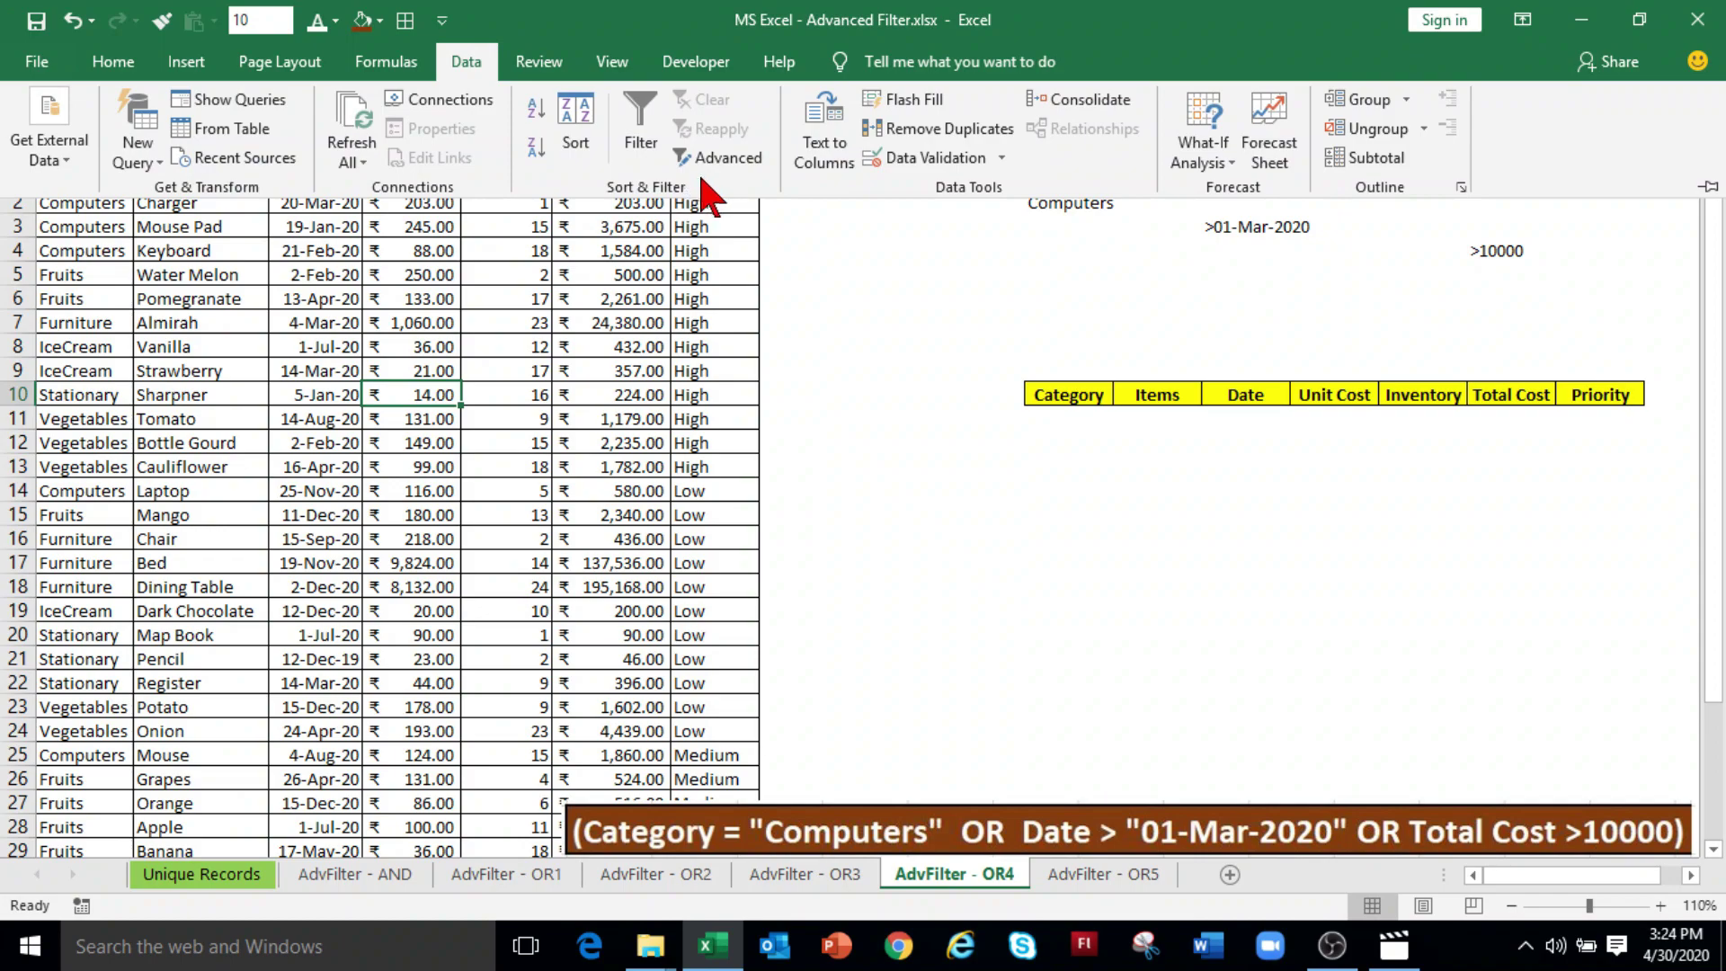
click(712, 158)
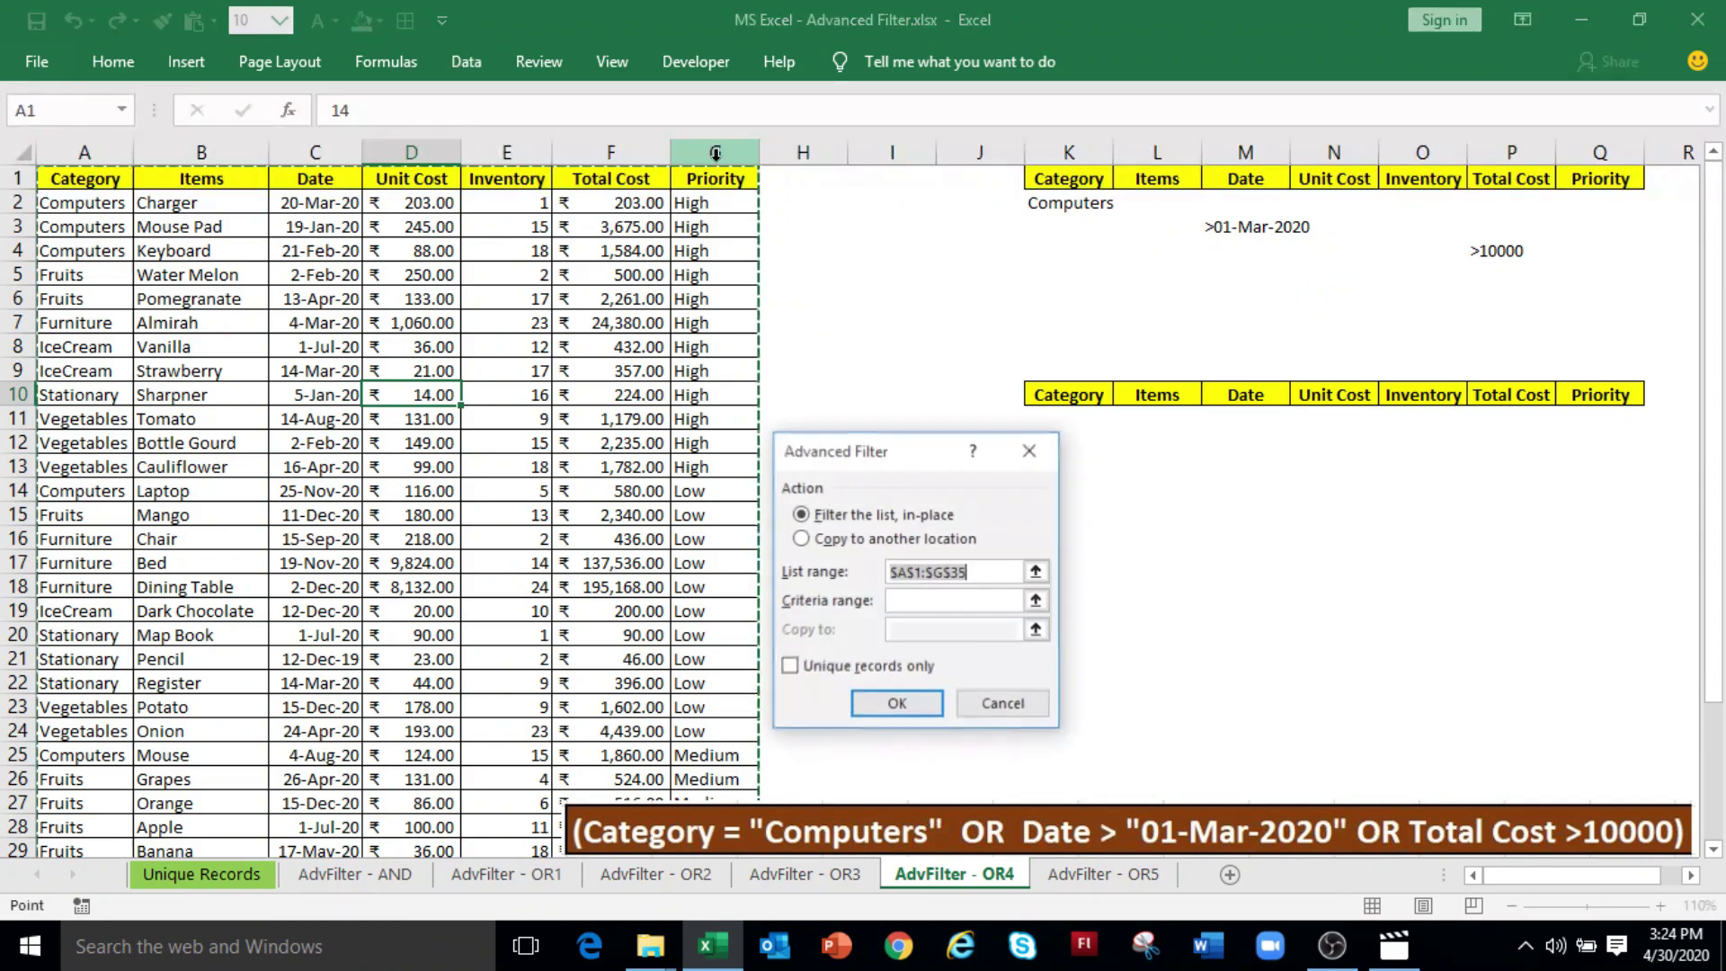
click(800, 539)
click(902, 601)
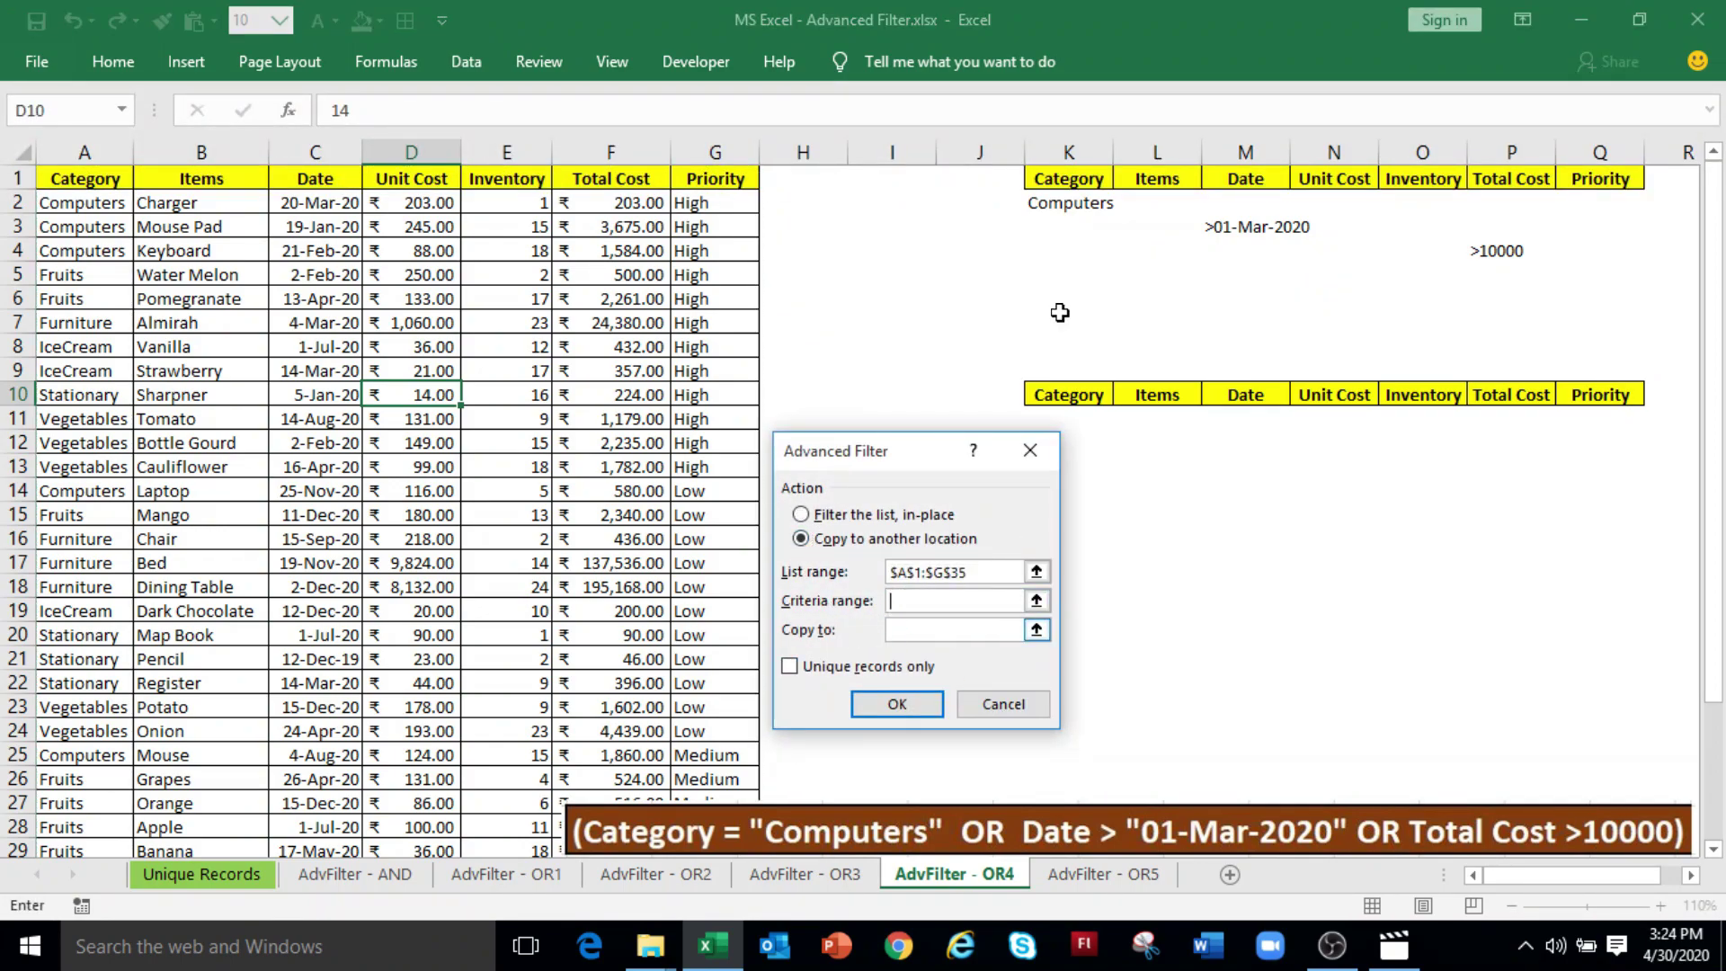
drag(1048, 180, 1631, 247)
click(912, 635)
drag(1067, 395, 1590, 399)
click(898, 704)
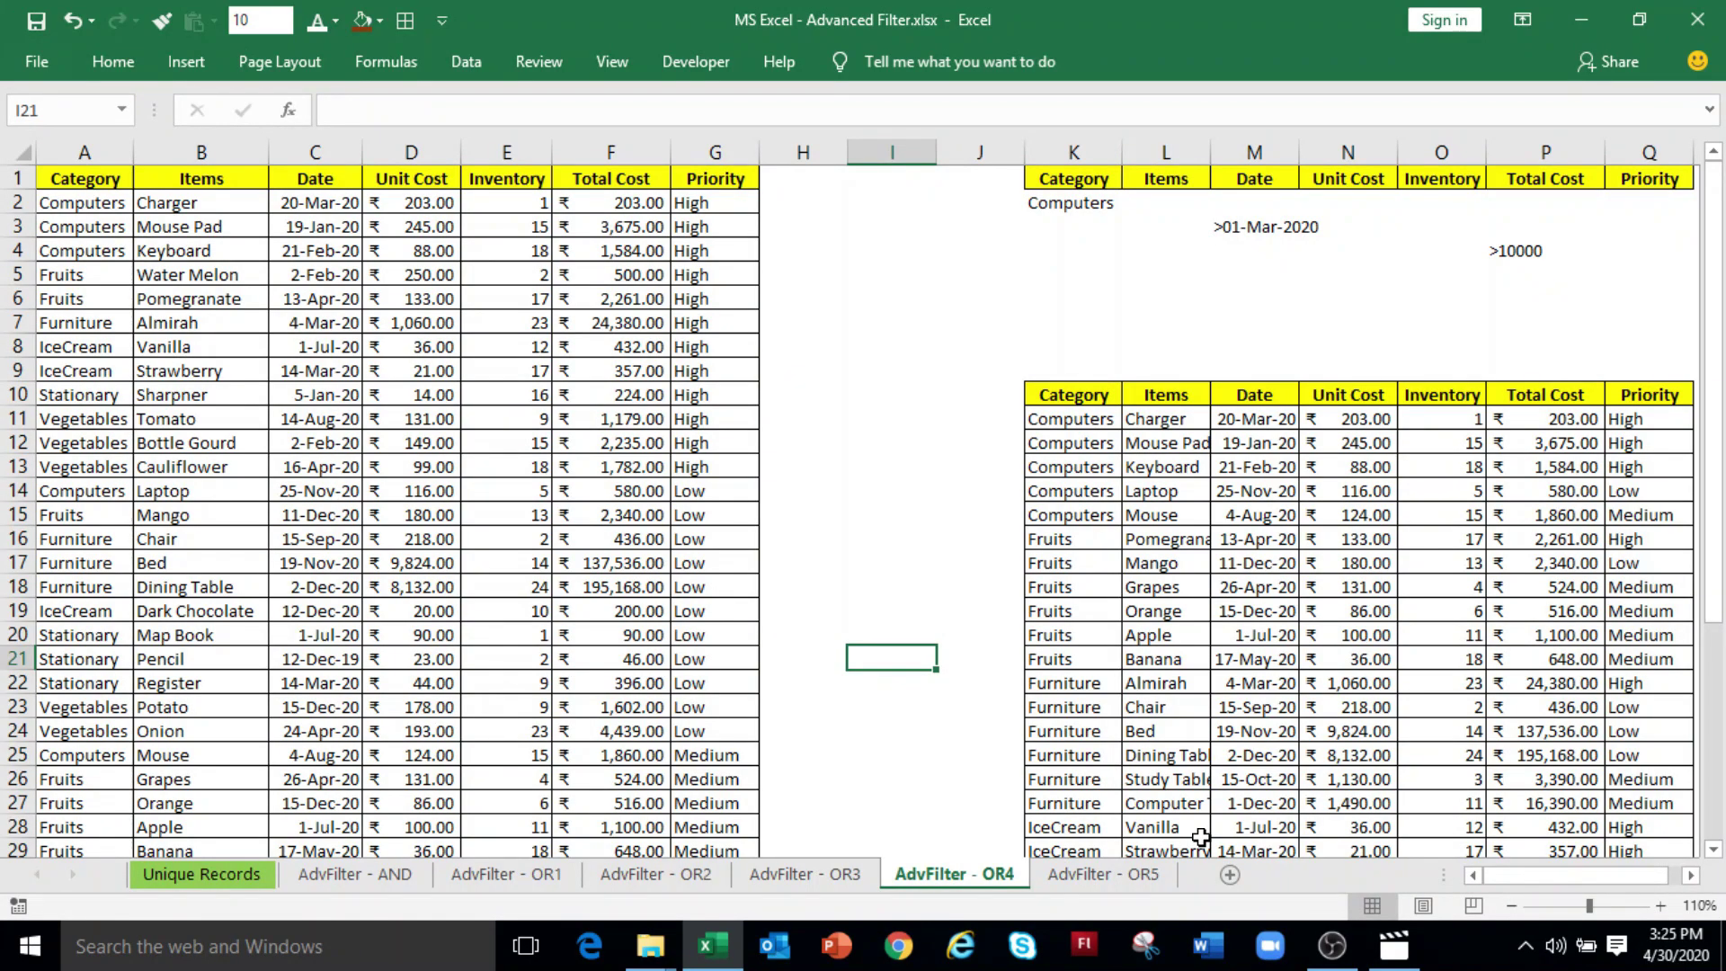
drag(1077, 422, 1542, 517)
click(1349, 636)
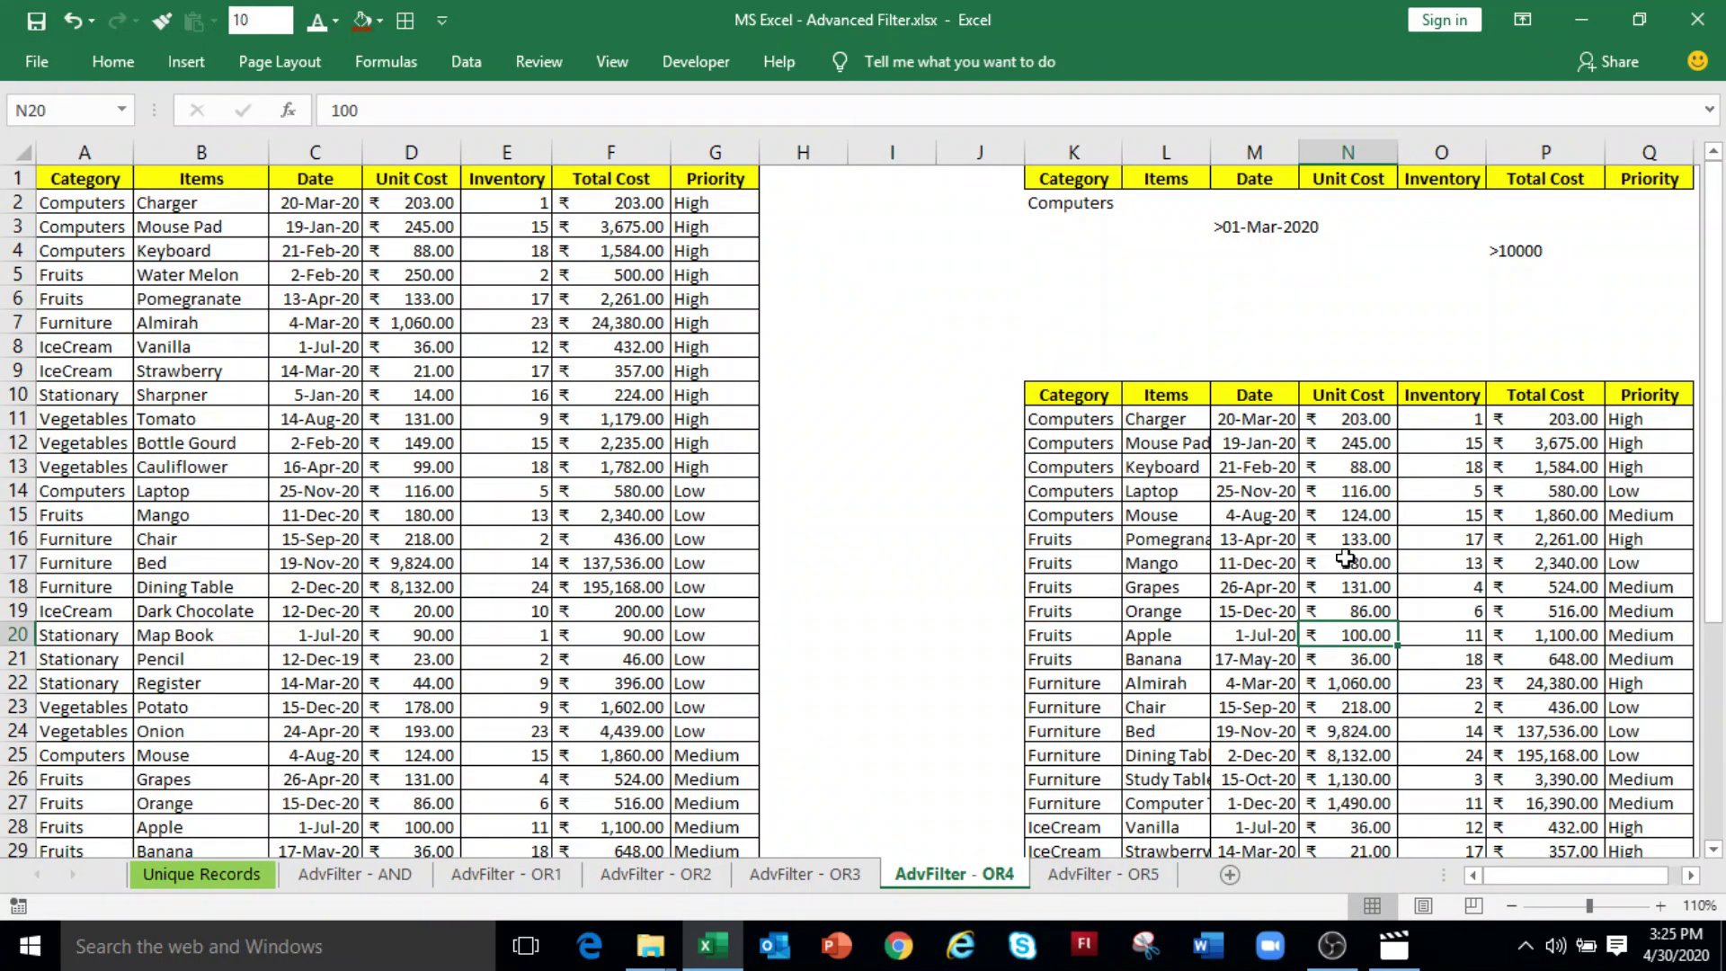
drag(1287, 540, 1277, 664)
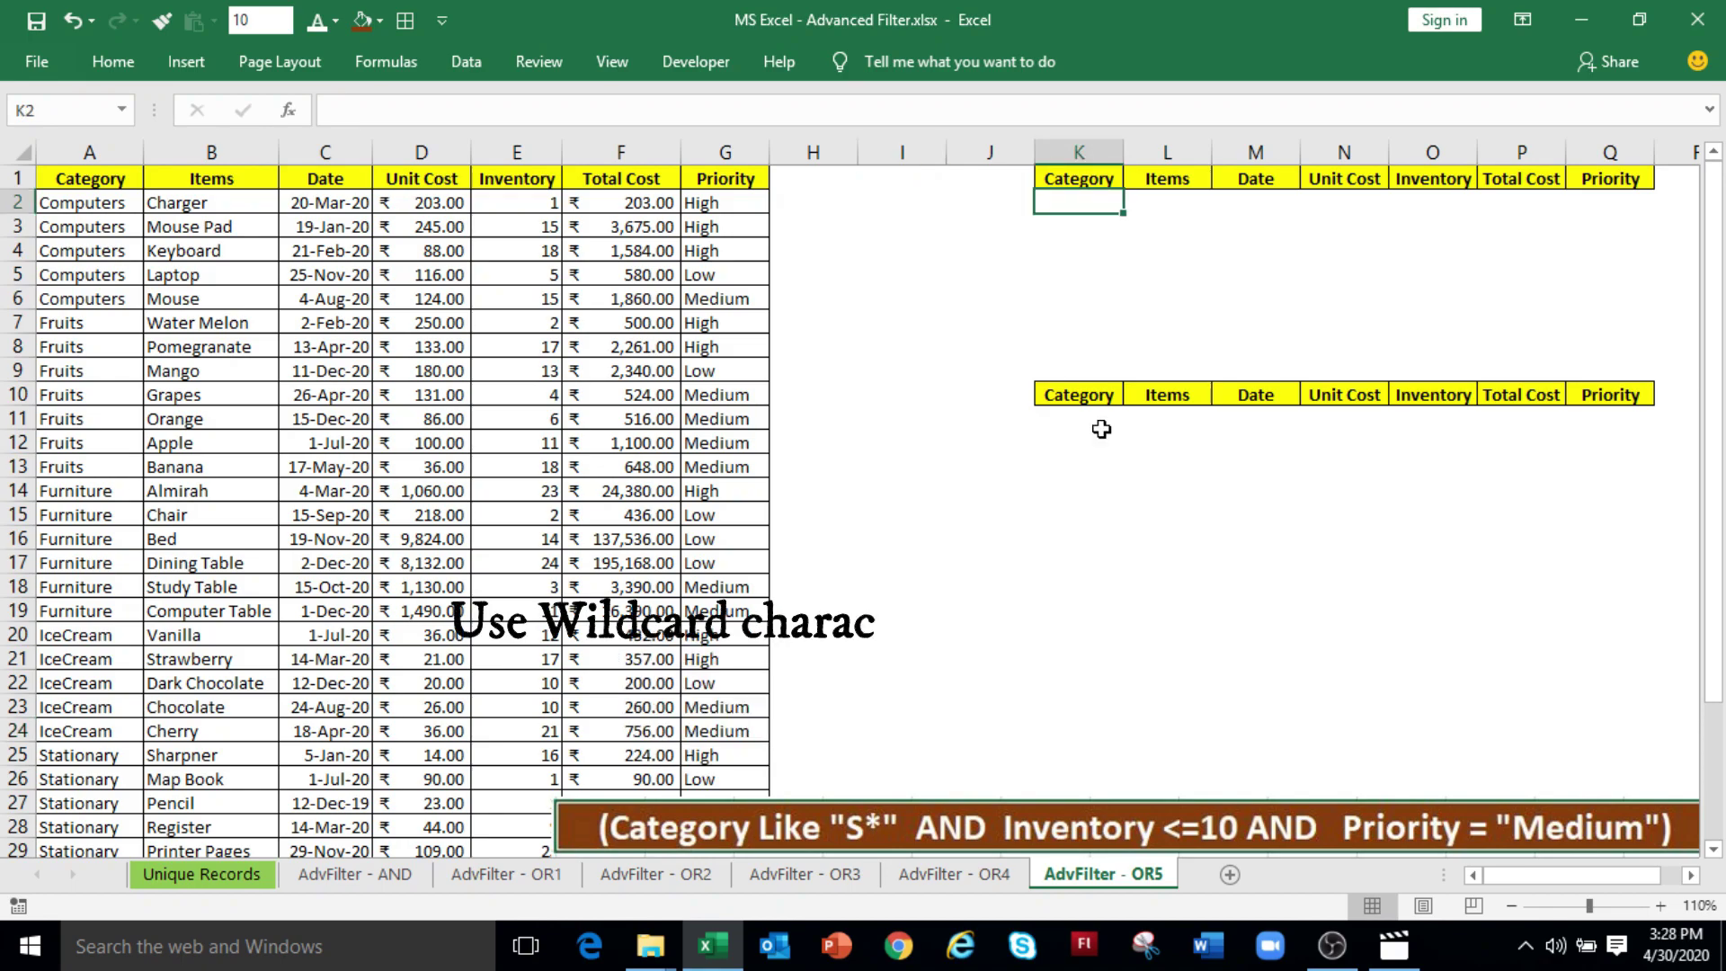
Step: On the AdvFilter - OR5 sheet, enter the wildcard s* under Category in K2 and <=10 under Inventory in O2
text(s)
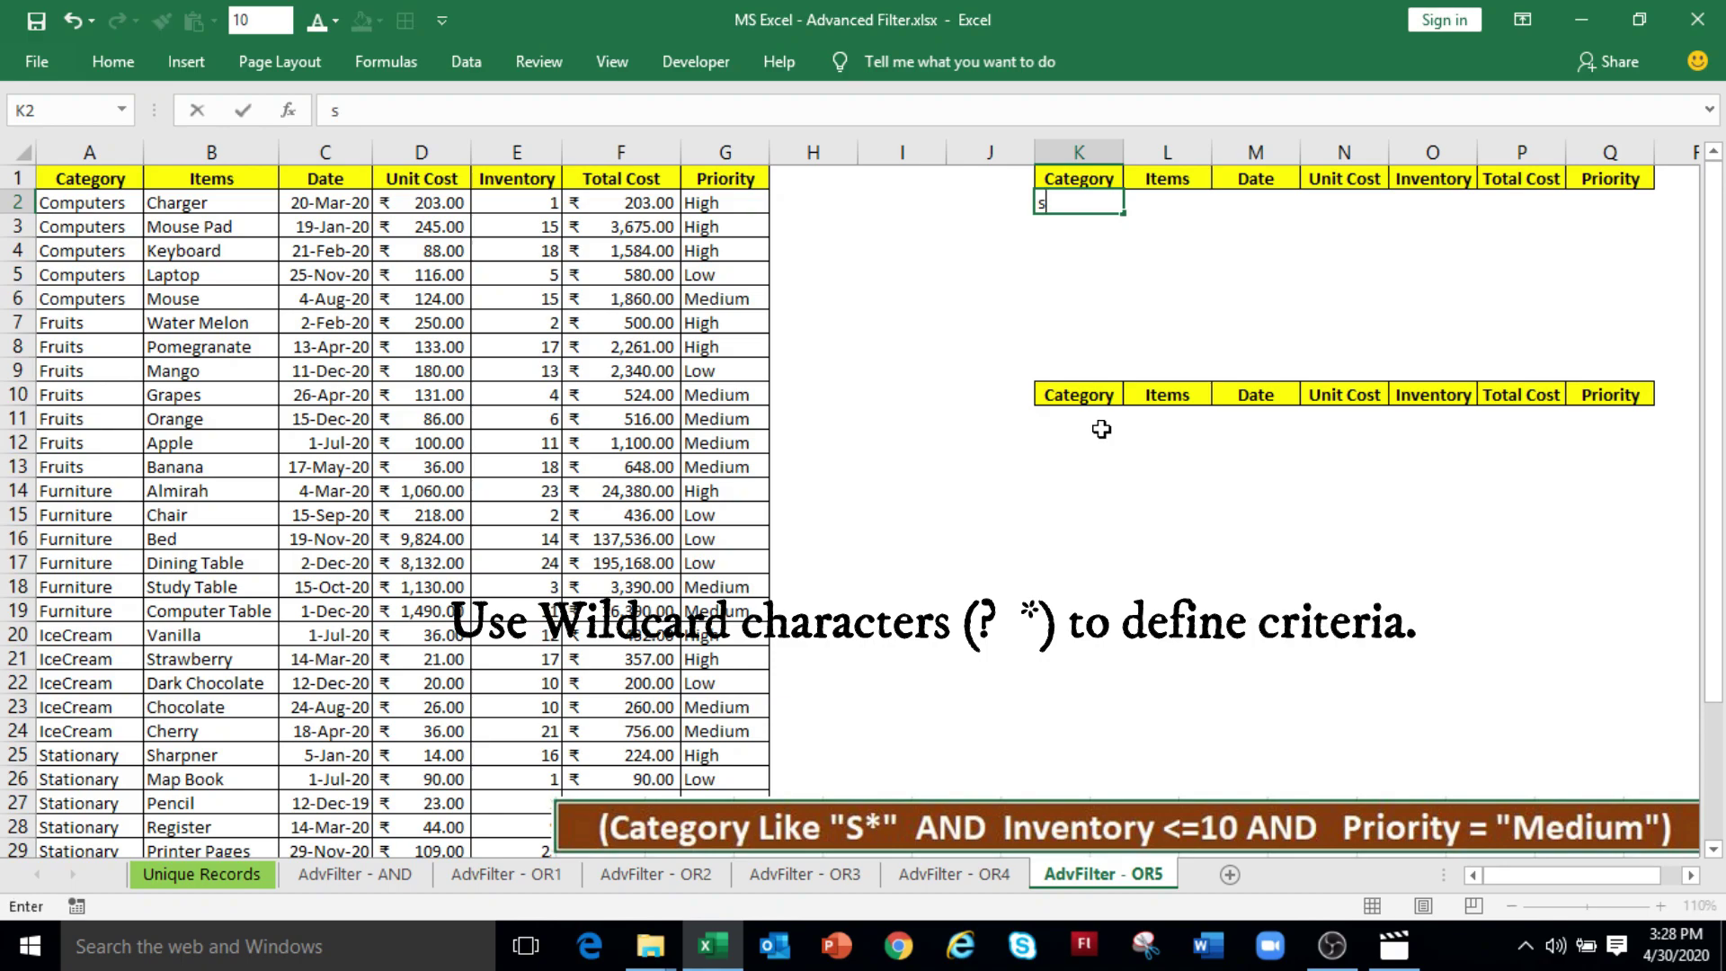
text(*)
key(ctrl+Return)
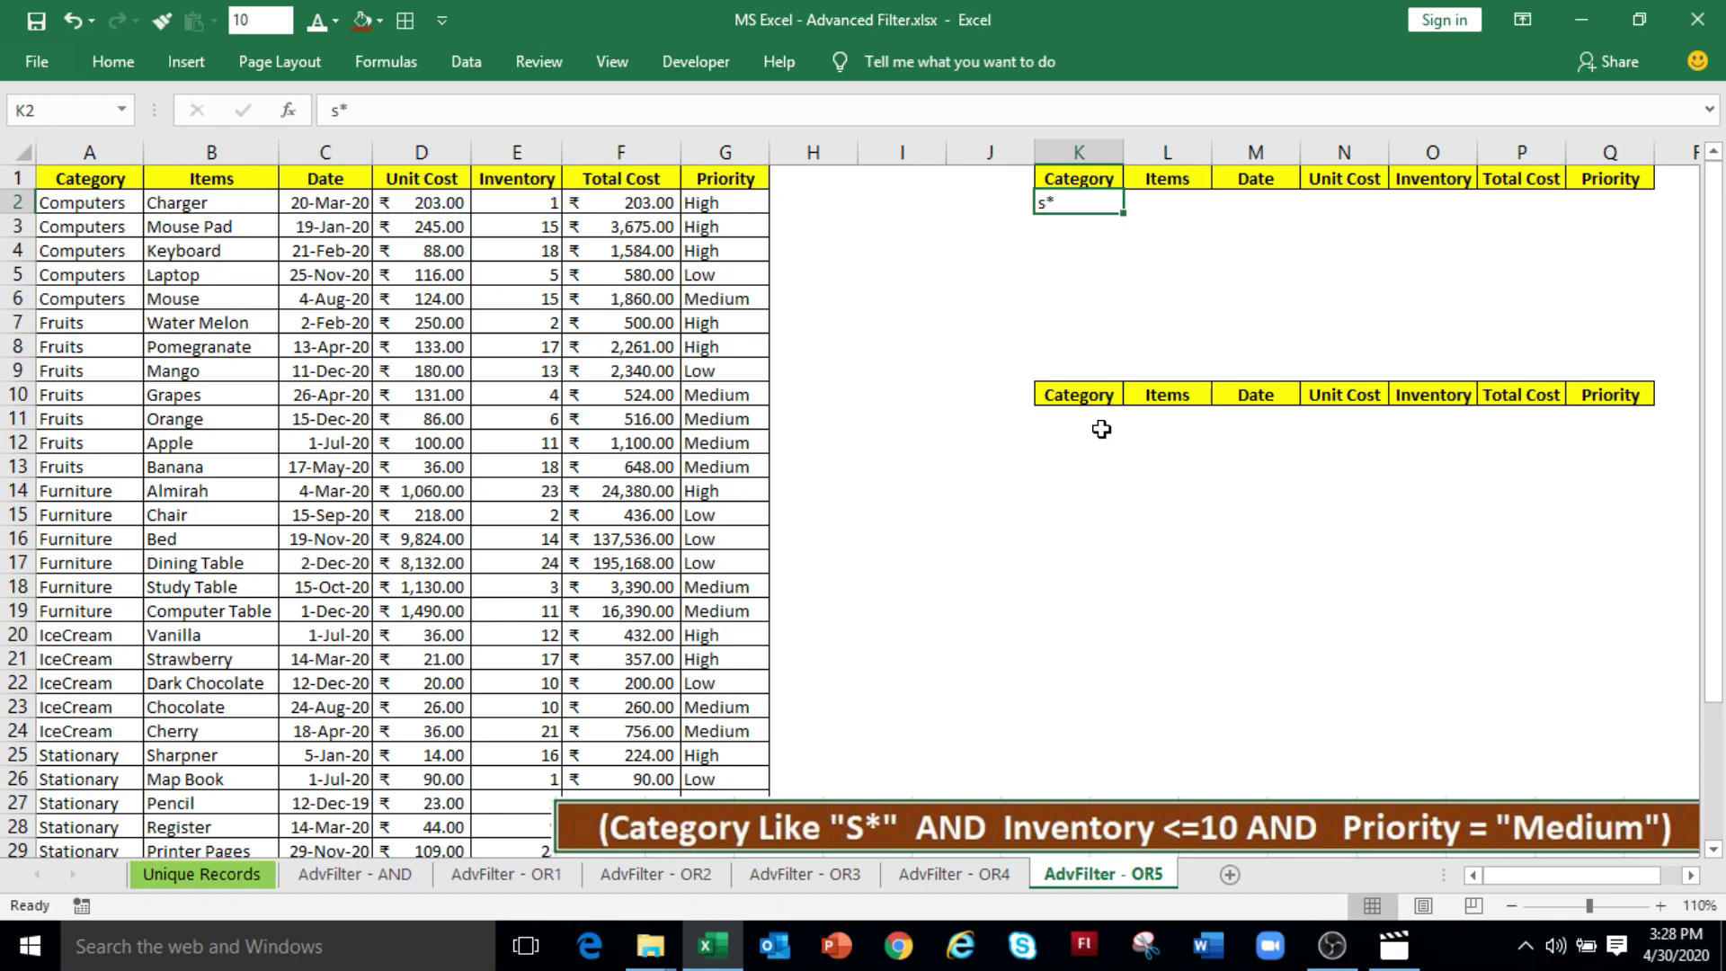
key(Right)
key(Right)
key(Right)
key(Right)
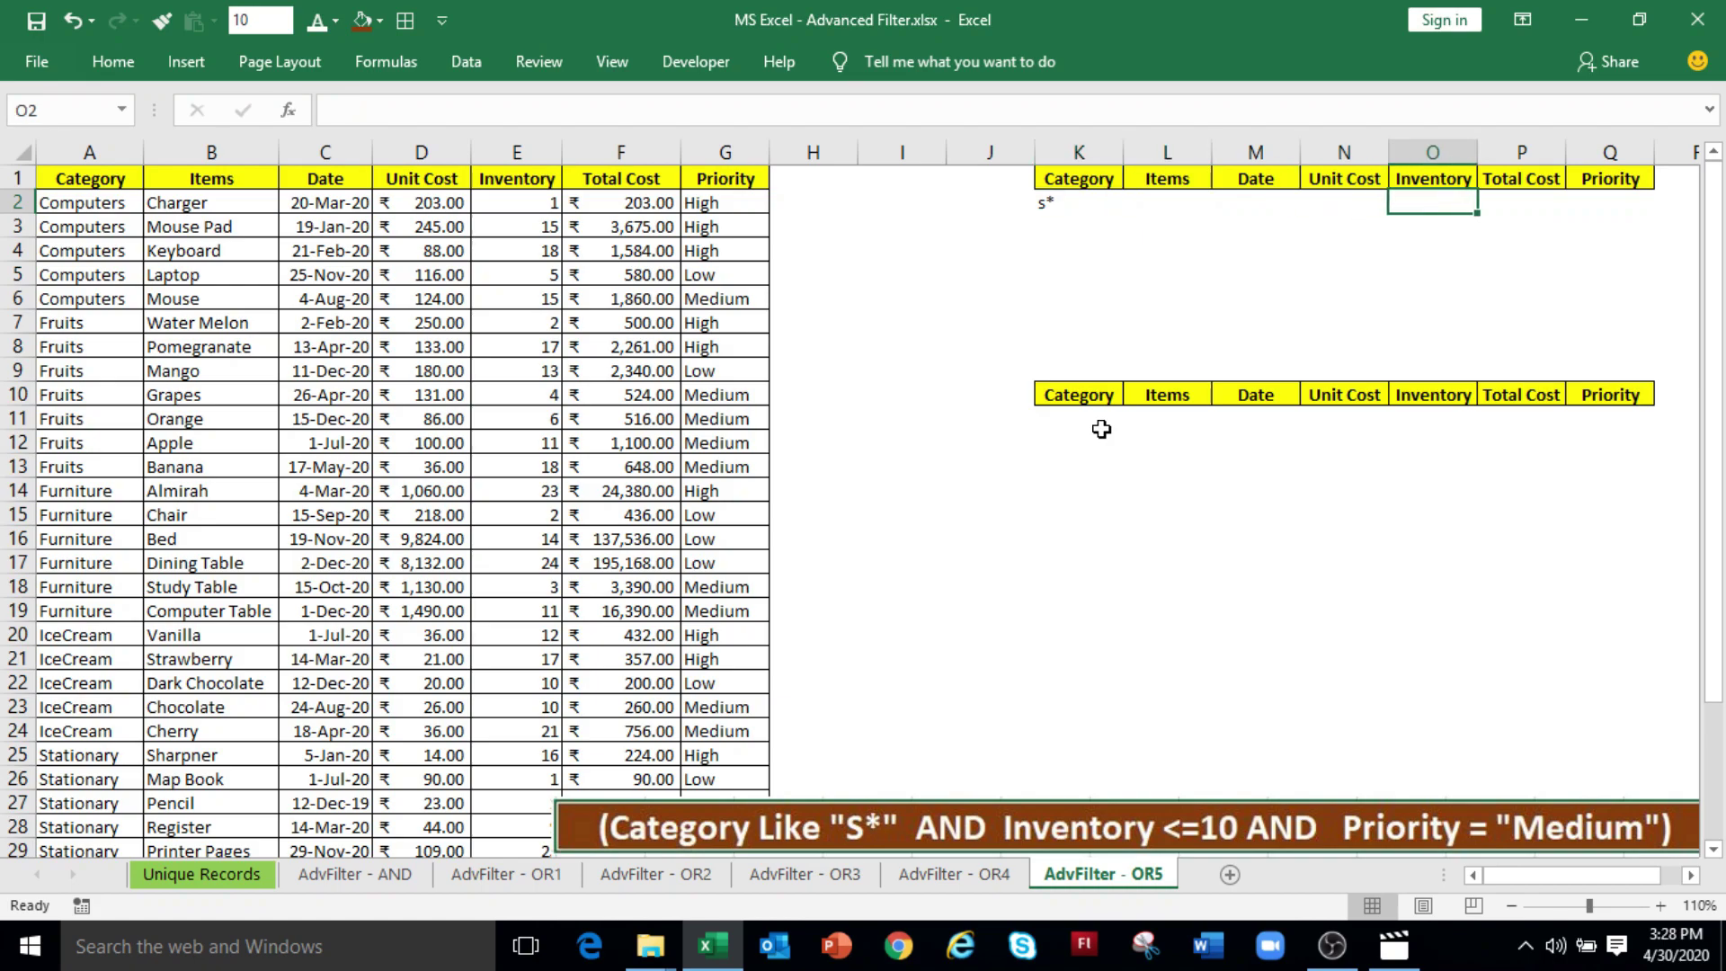
text(<=10)
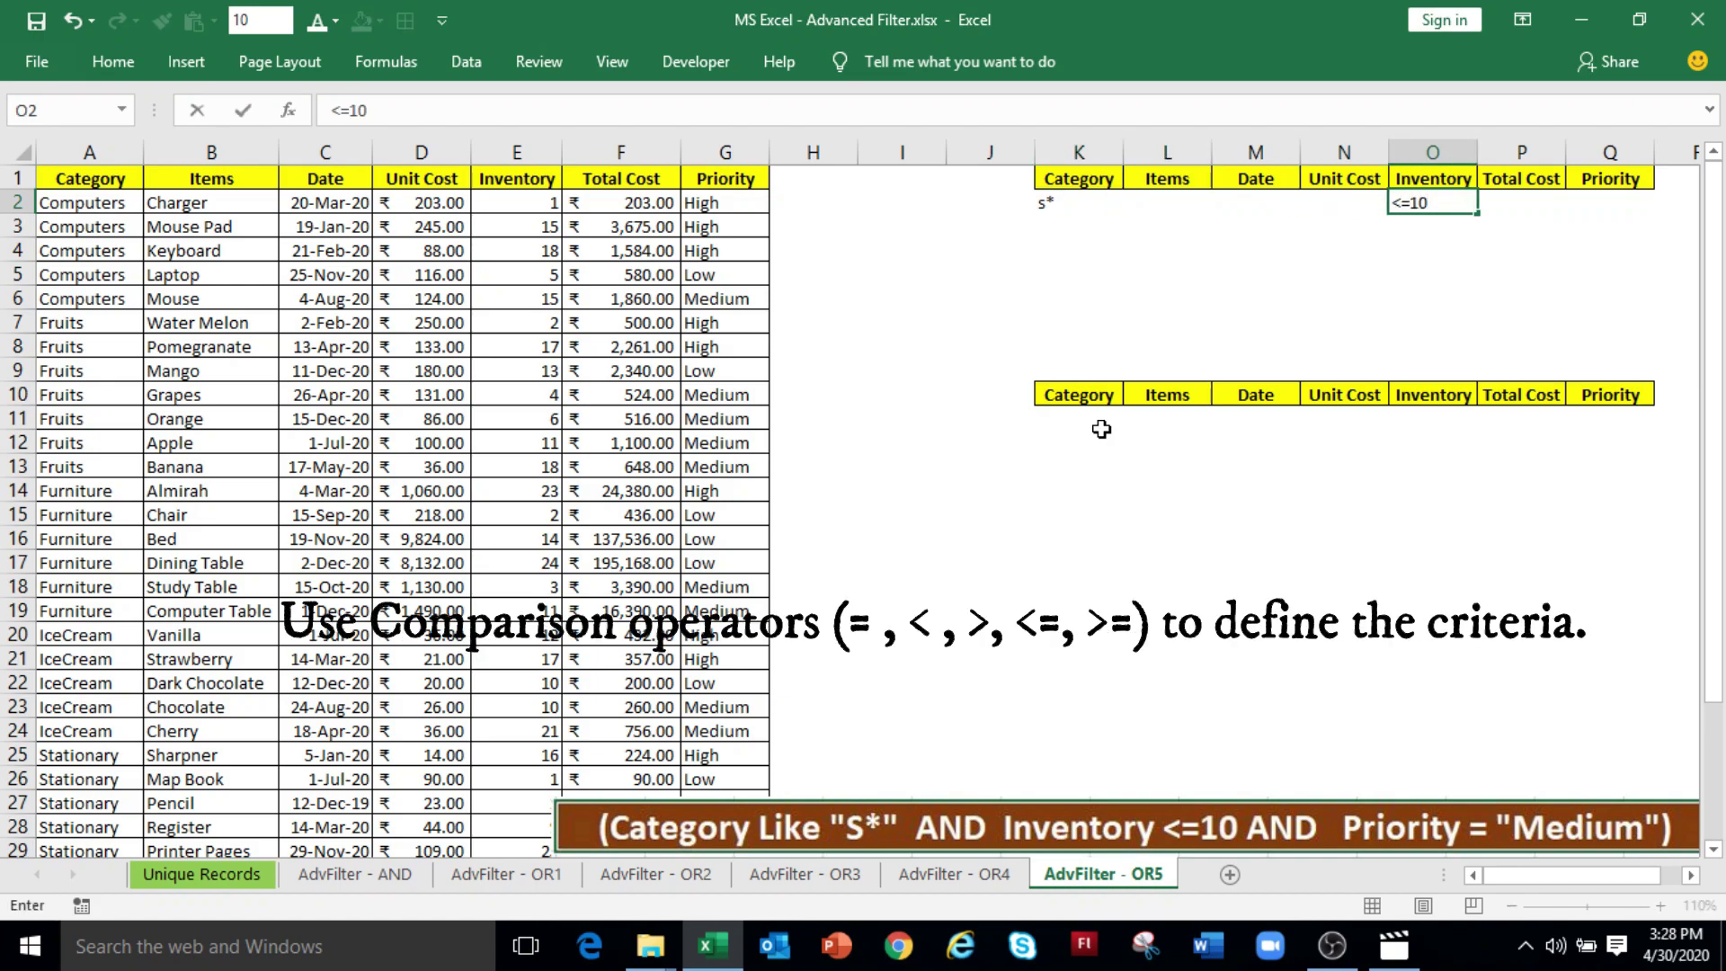
Step: Add medium under Priority in Q2 of the OR5 criteria row and review the criteria range
key(Right)
key(Right)
text(medi)
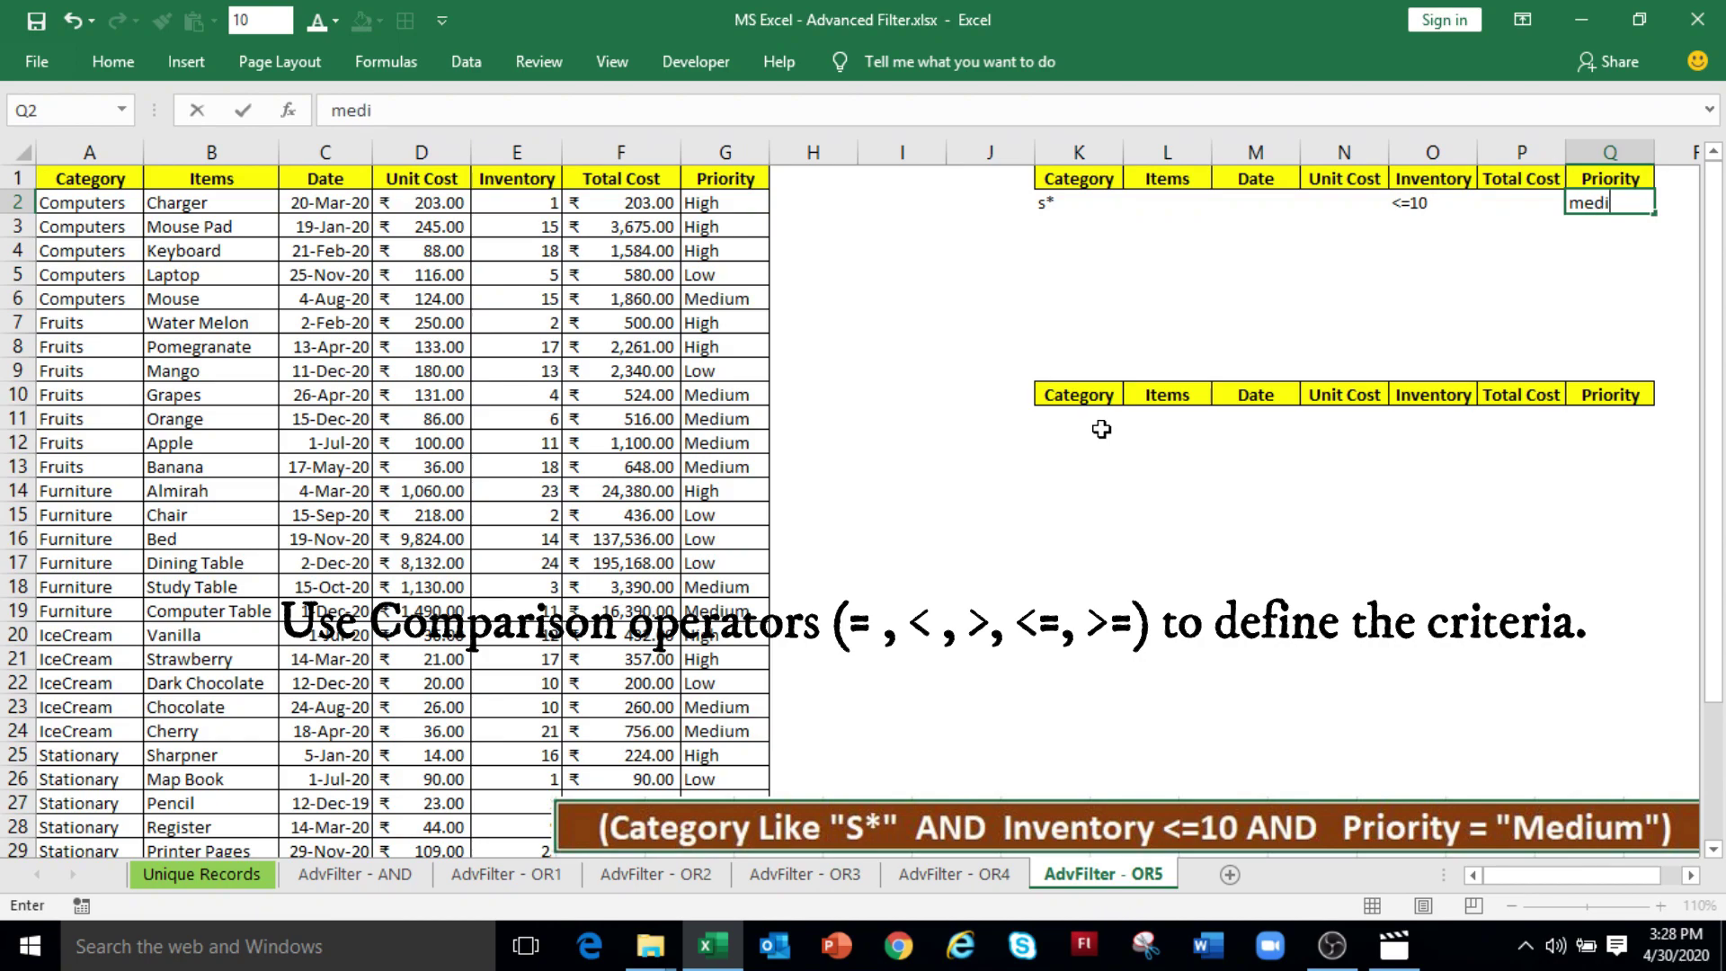
text(um)
key(Return)
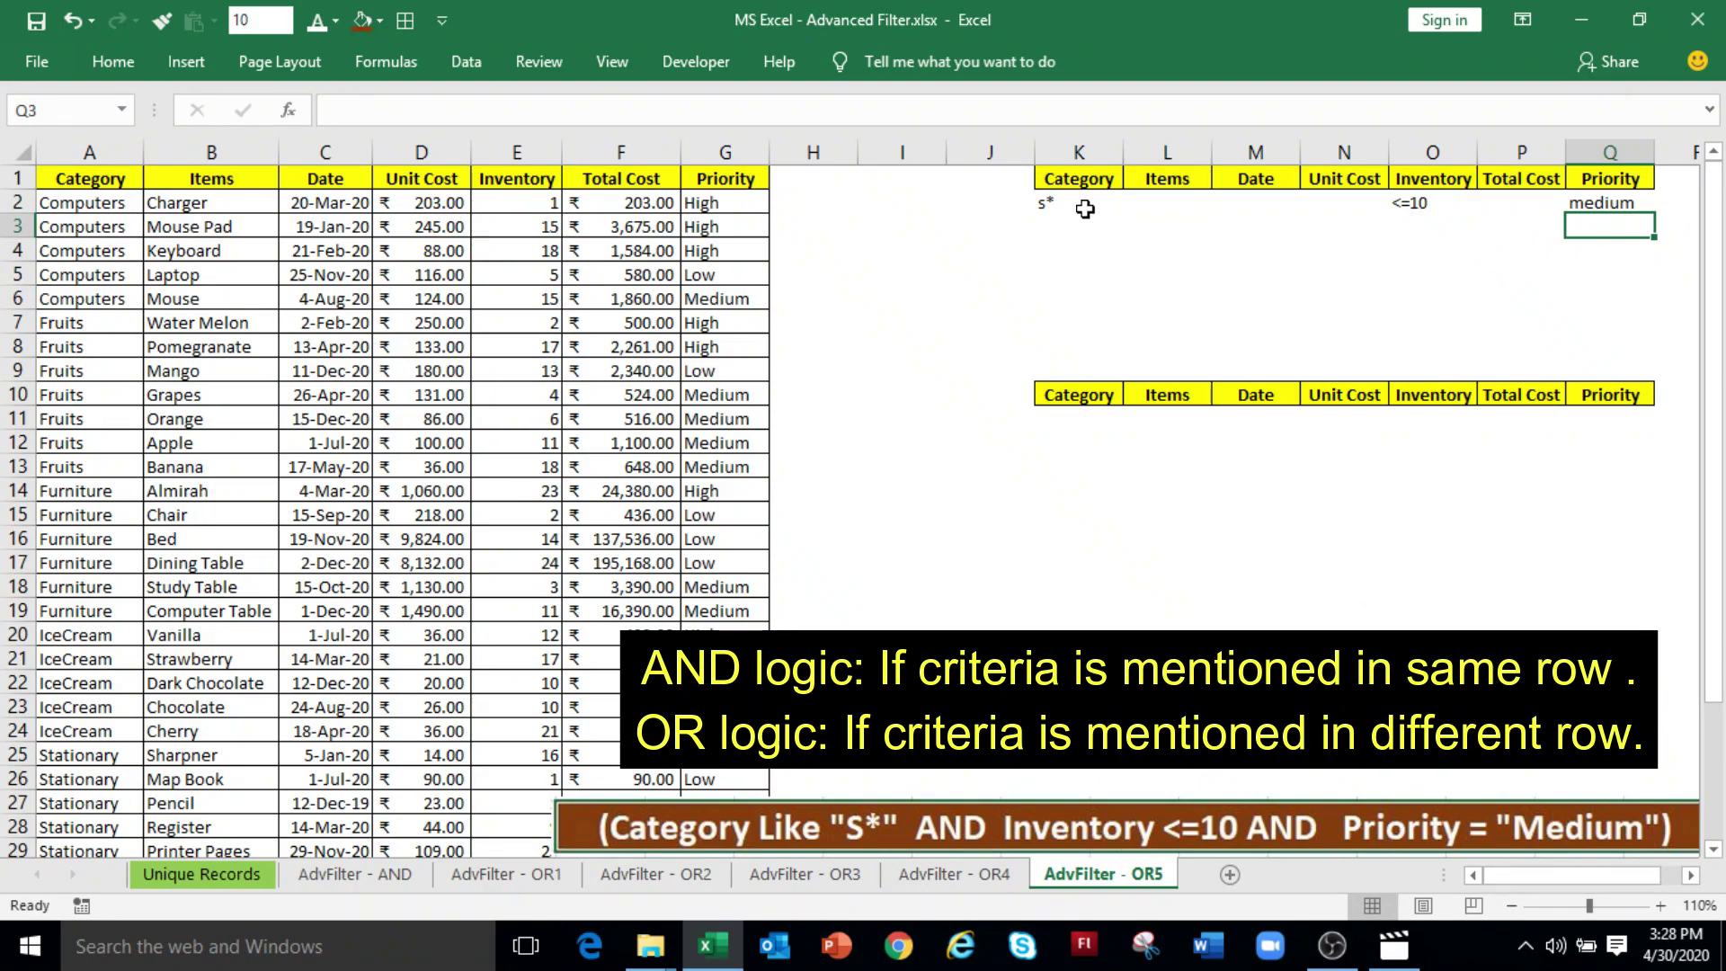
drag(1609, 203, 1075, 184)
click(990, 538)
Step: Run an Advanced Filter on the OR5 list A1:G35 with criteria range K1:Q2, copying results to K10:Q10, and check the Stationary rows
click(510, 416)
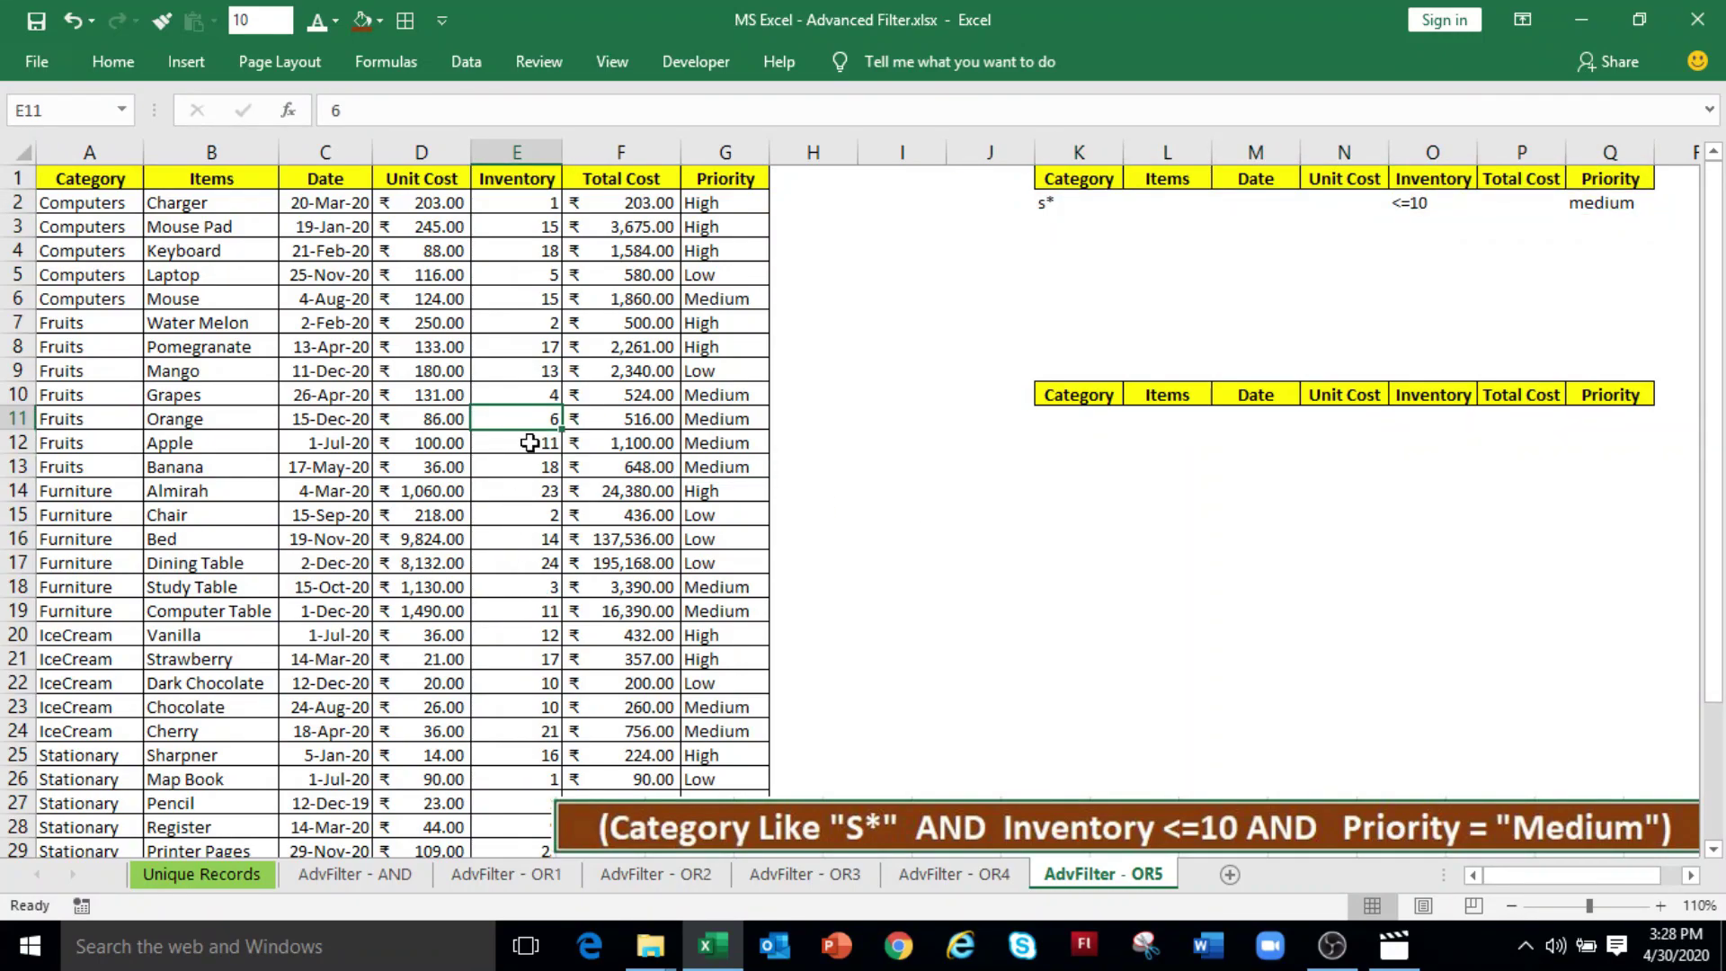
click(464, 61)
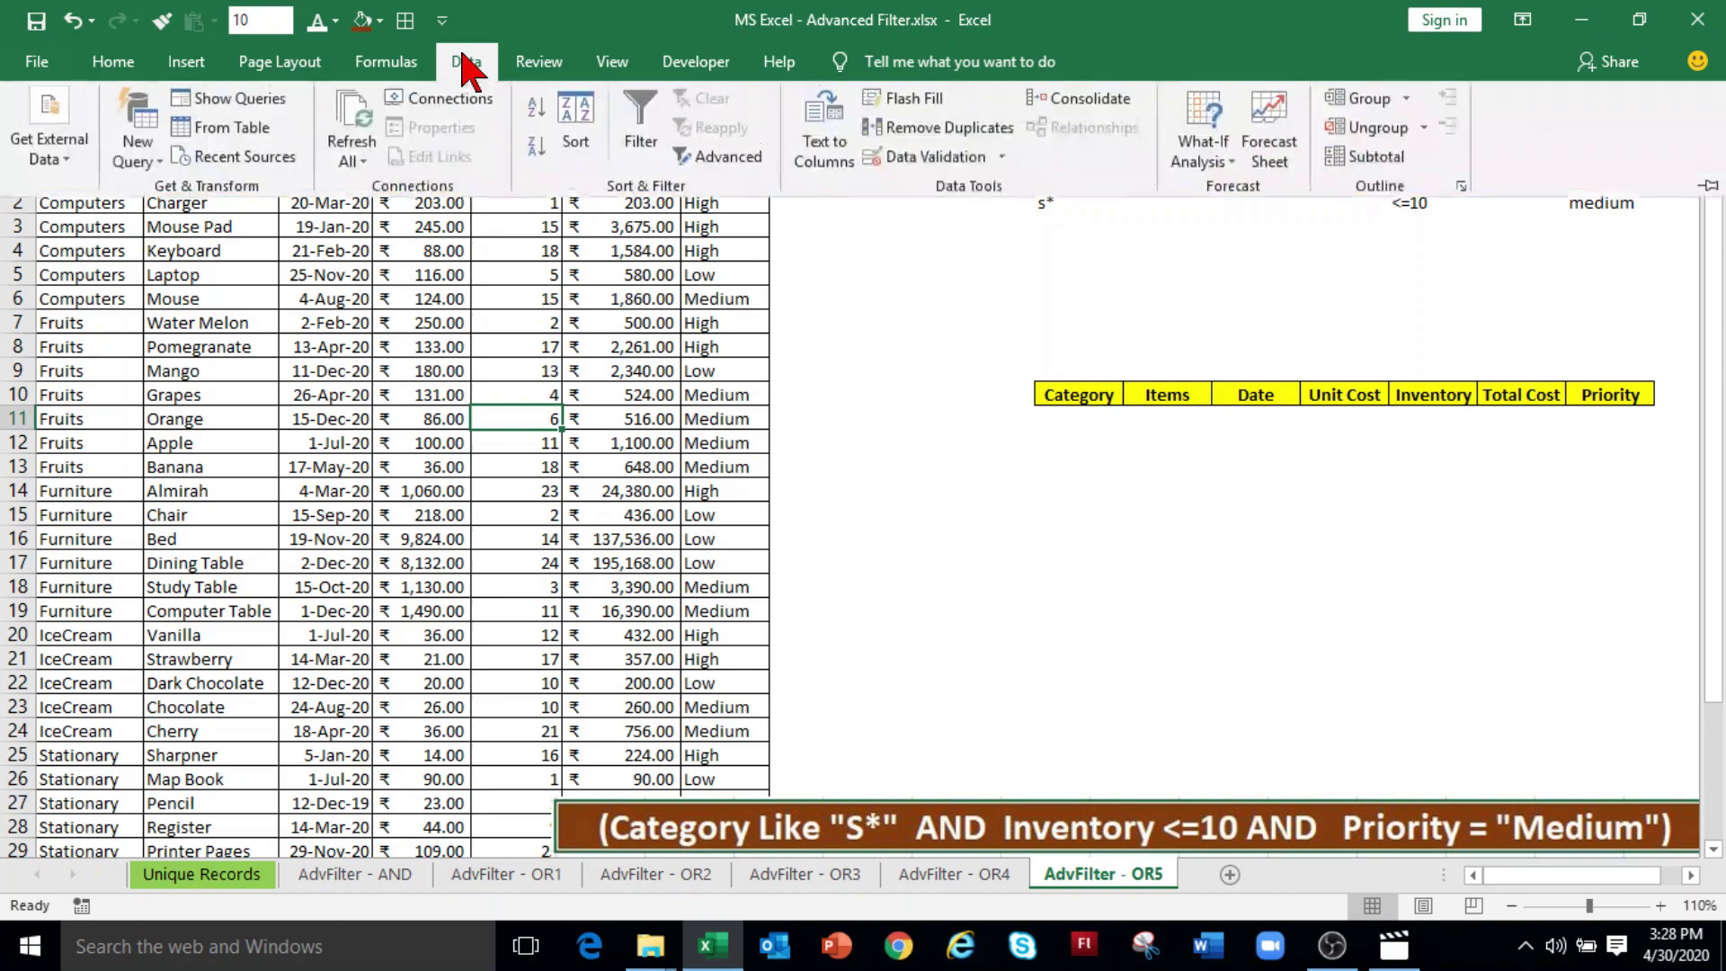
click(726, 162)
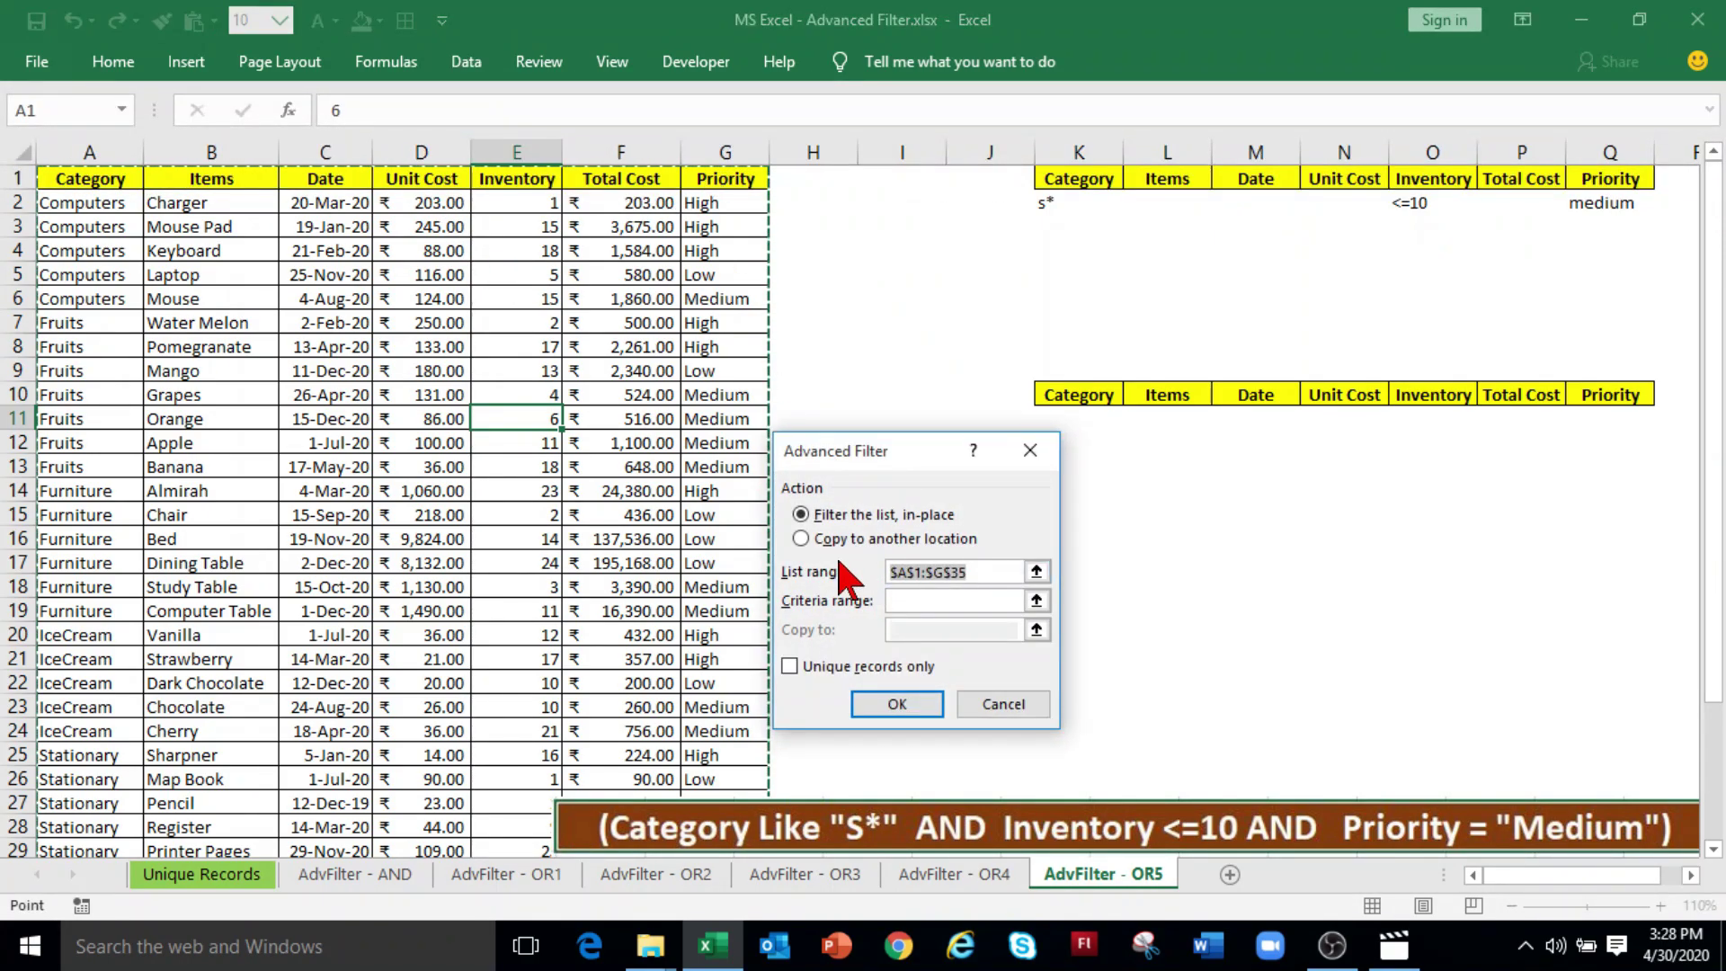
click(802, 539)
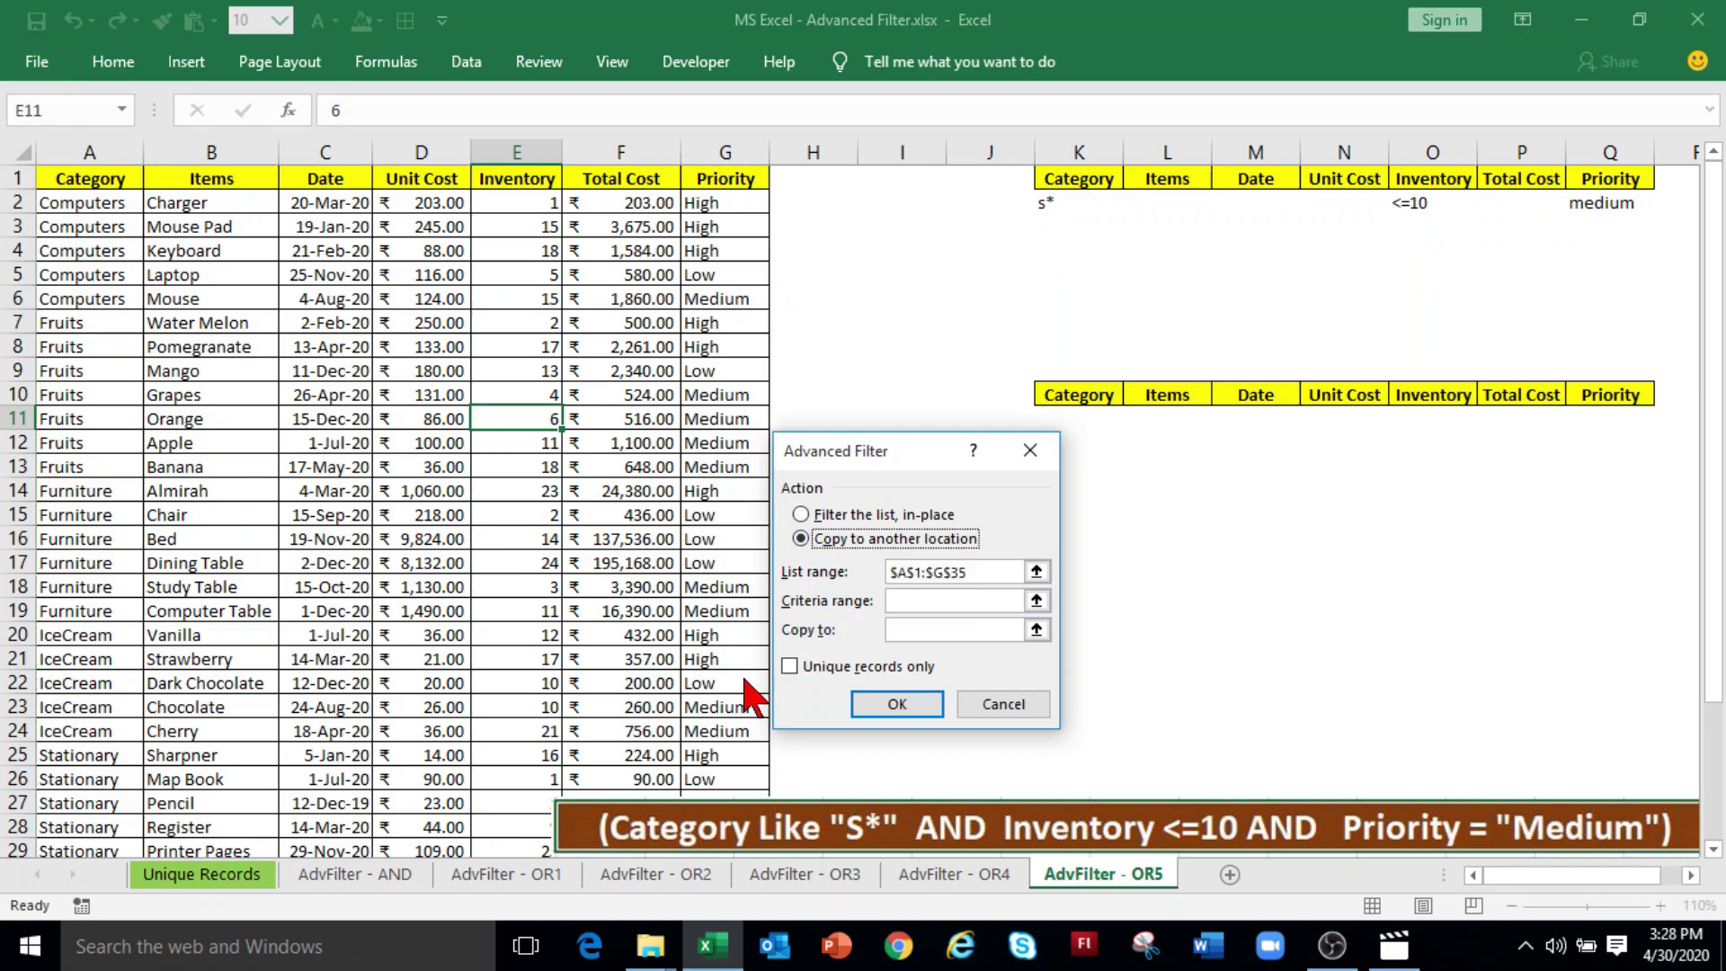
click(905, 609)
drag(1087, 177, 1599, 206)
click(909, 631)
drag(1079, 396, 1611, 396)
click(889, 711)
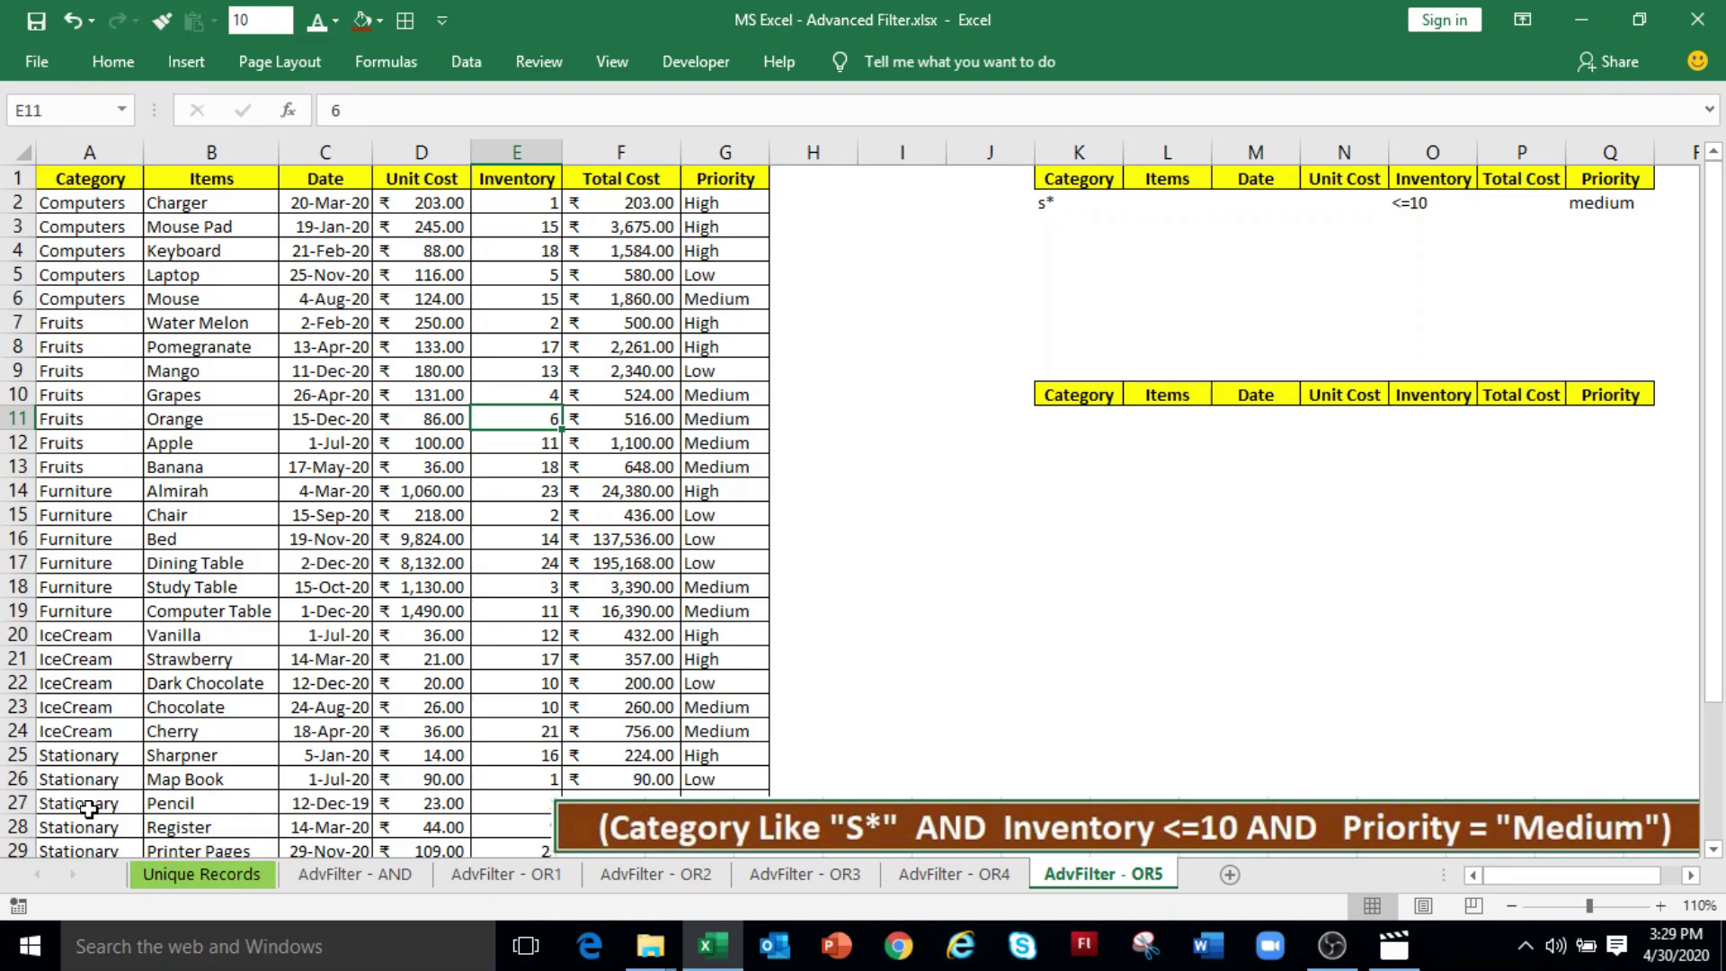
scroll(87, 809, down, 1)
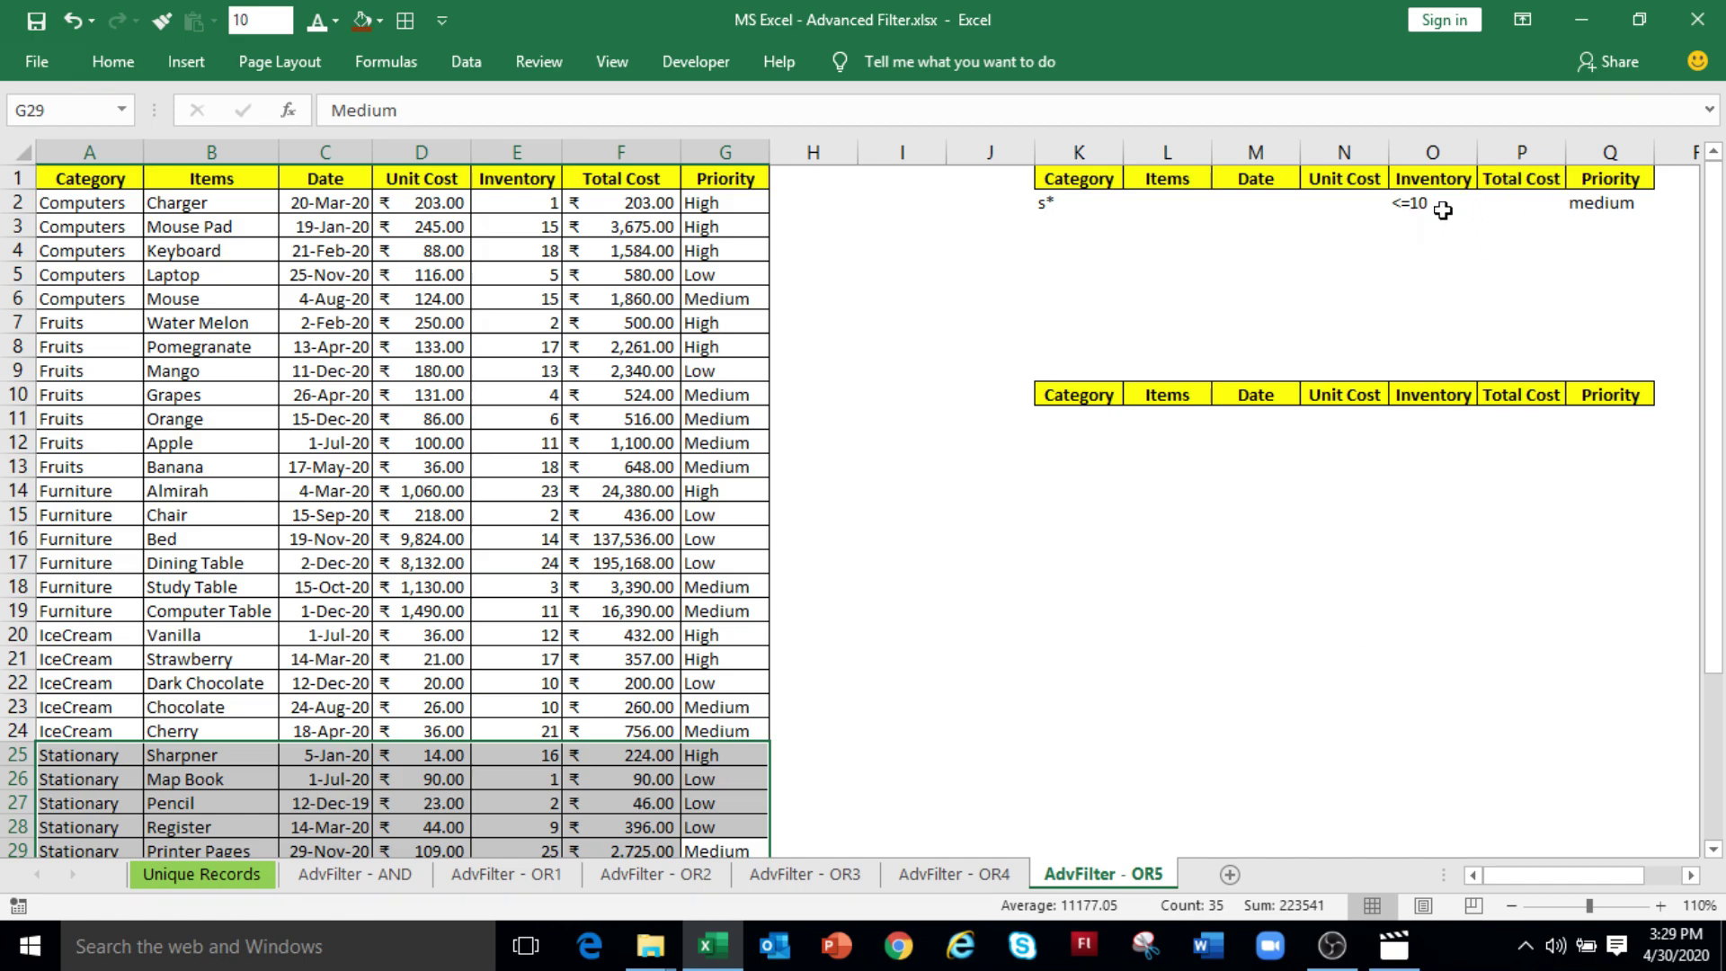
Step: Change the Priority criterion in Q2 on the OR5 sheet to Low
click(1608, 205)
text(Low)
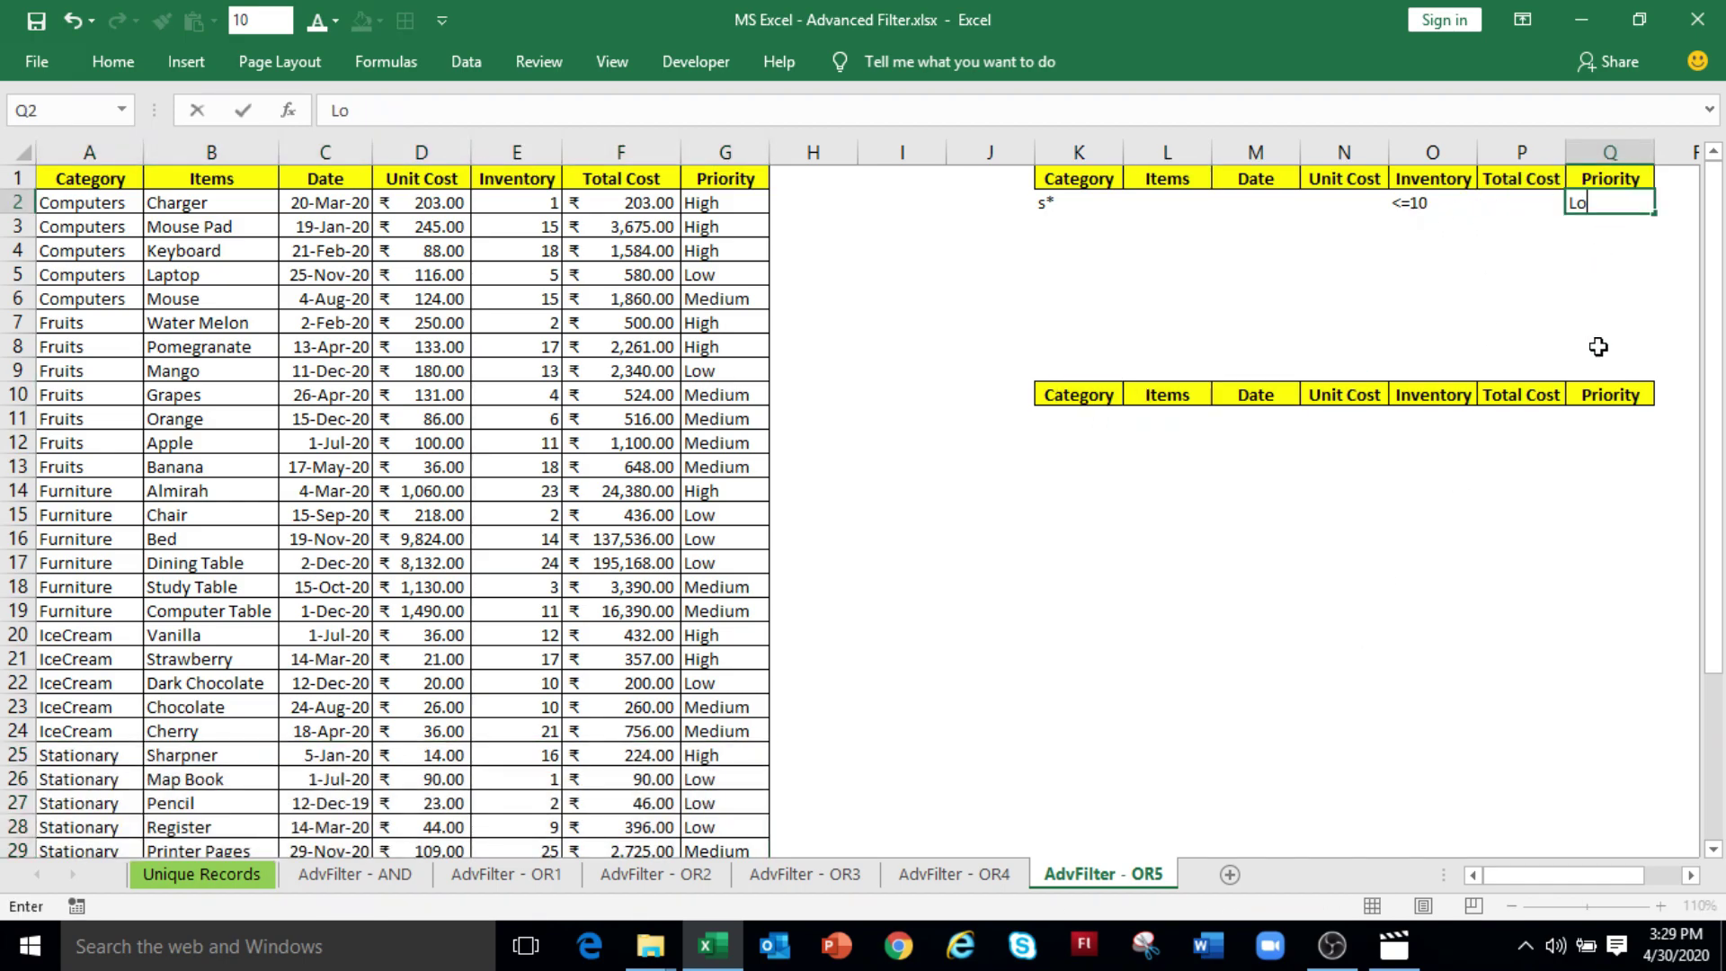
key(Return)
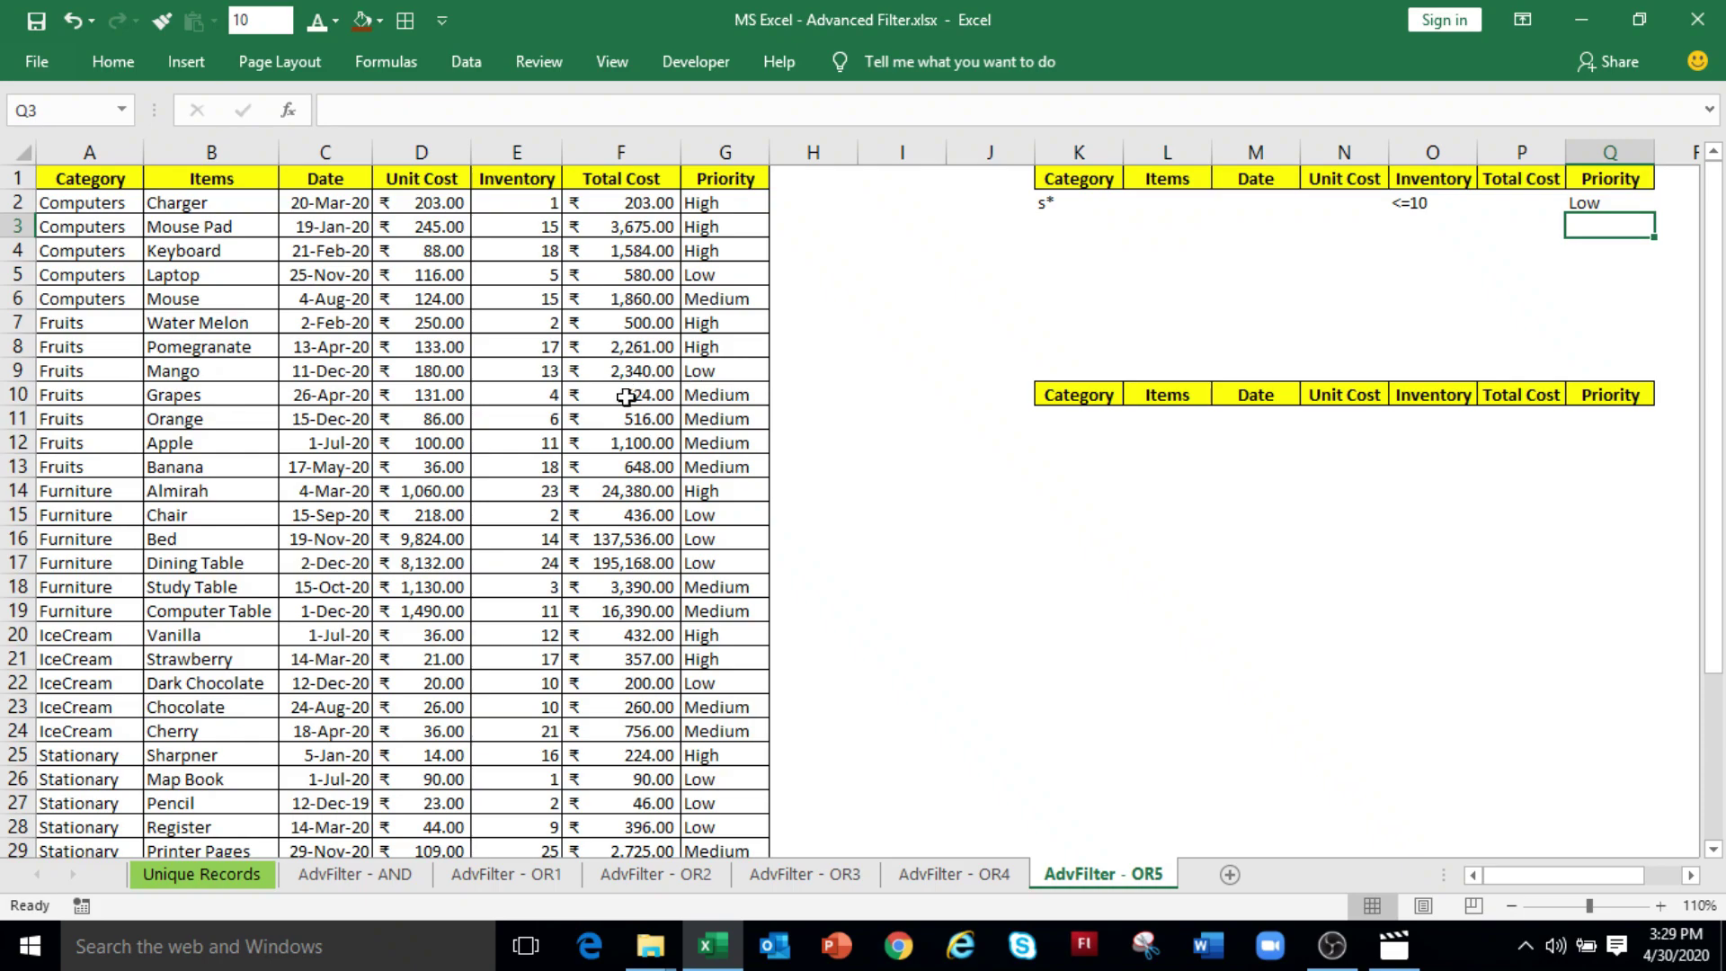
Step: Rerun the Advanced Filter on A1:G35 with criteria range K1:Q2 reselected, copying to K10:Q10, and check the extracted Inventory and Priority values
click(514, 399)
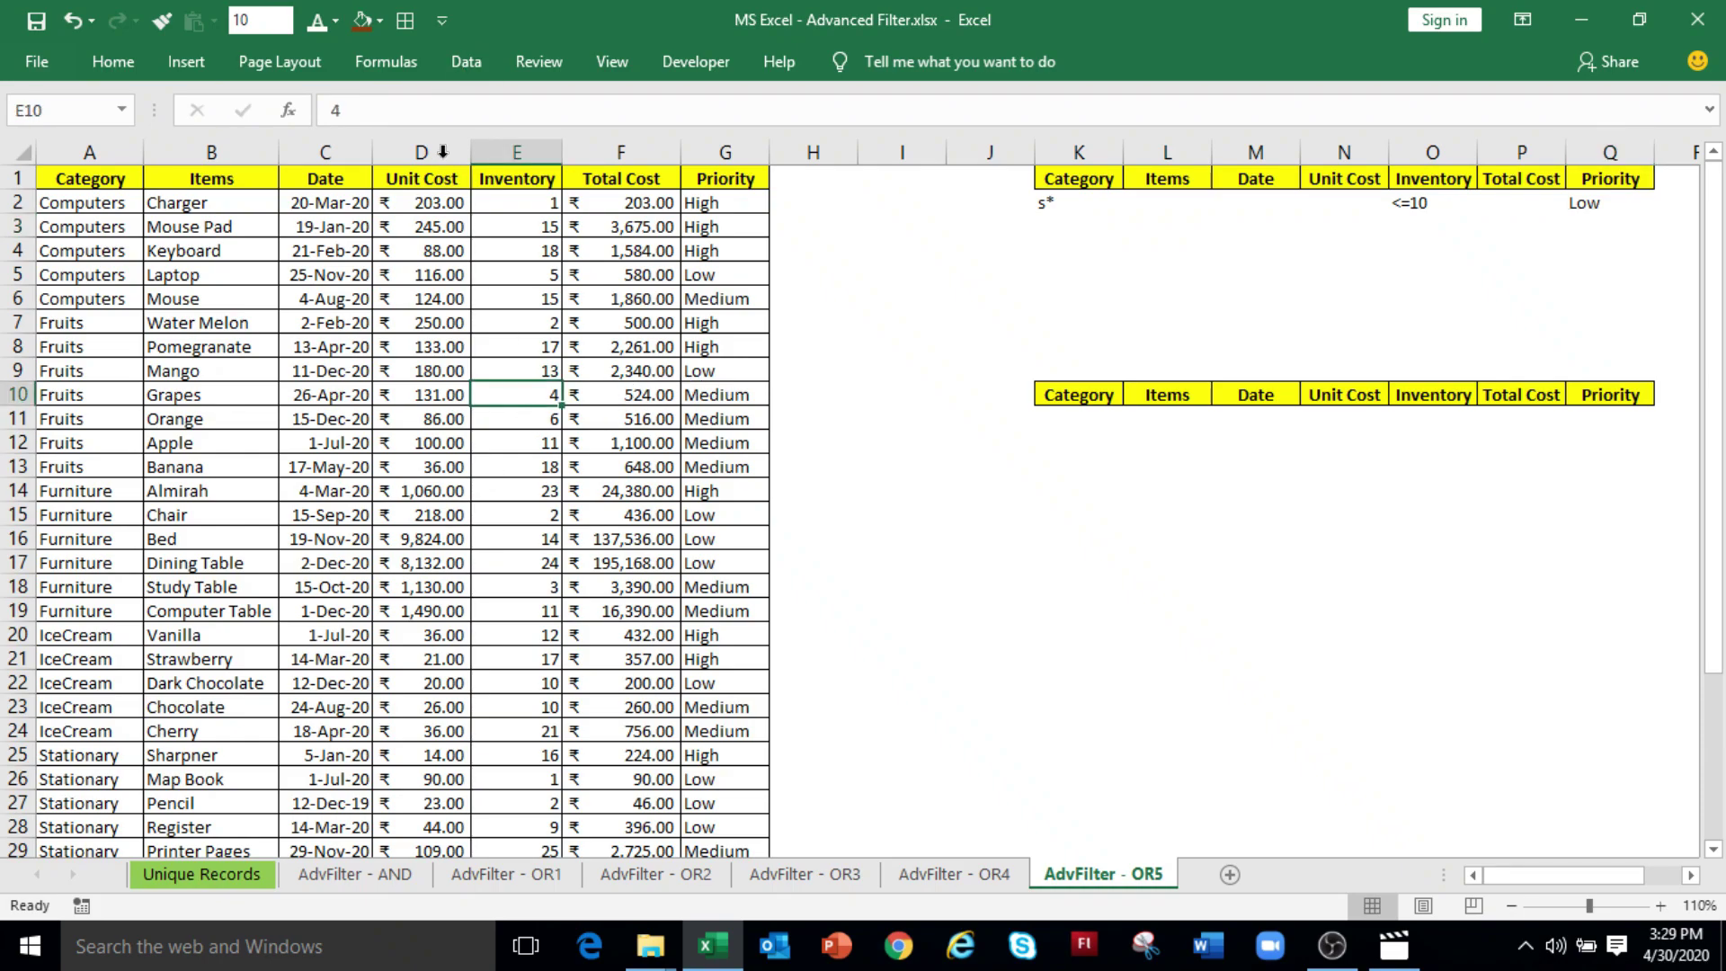
click(469, 67)
click(712, 154)
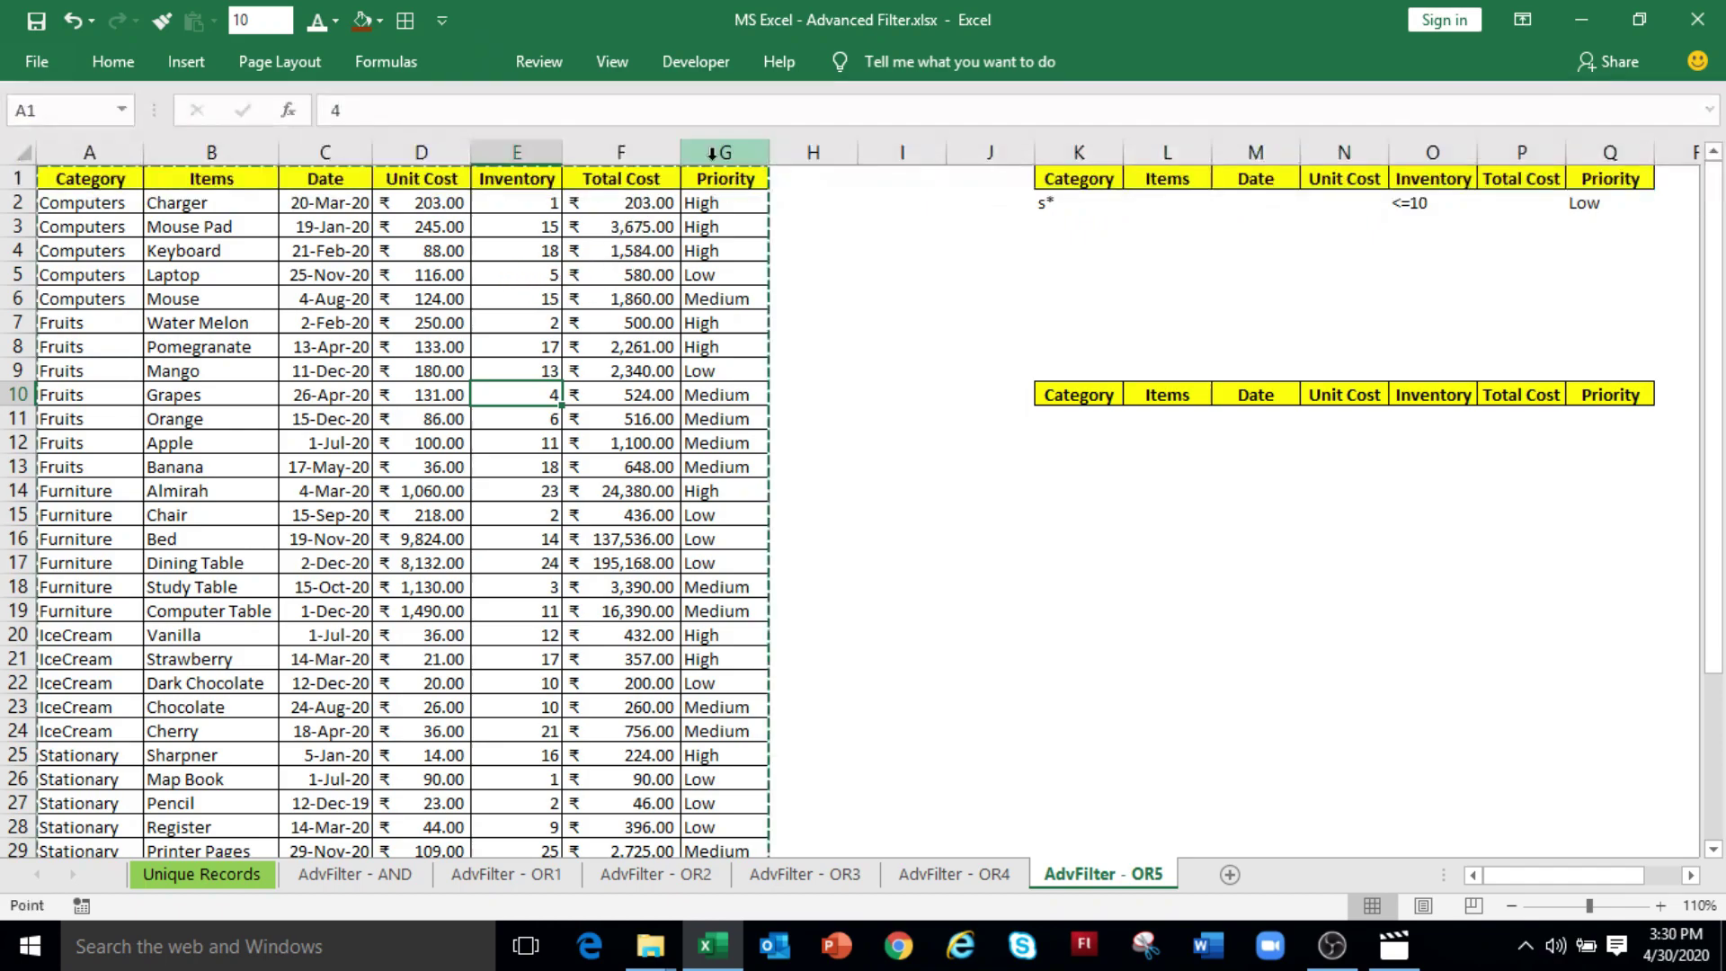
click(869, 543)
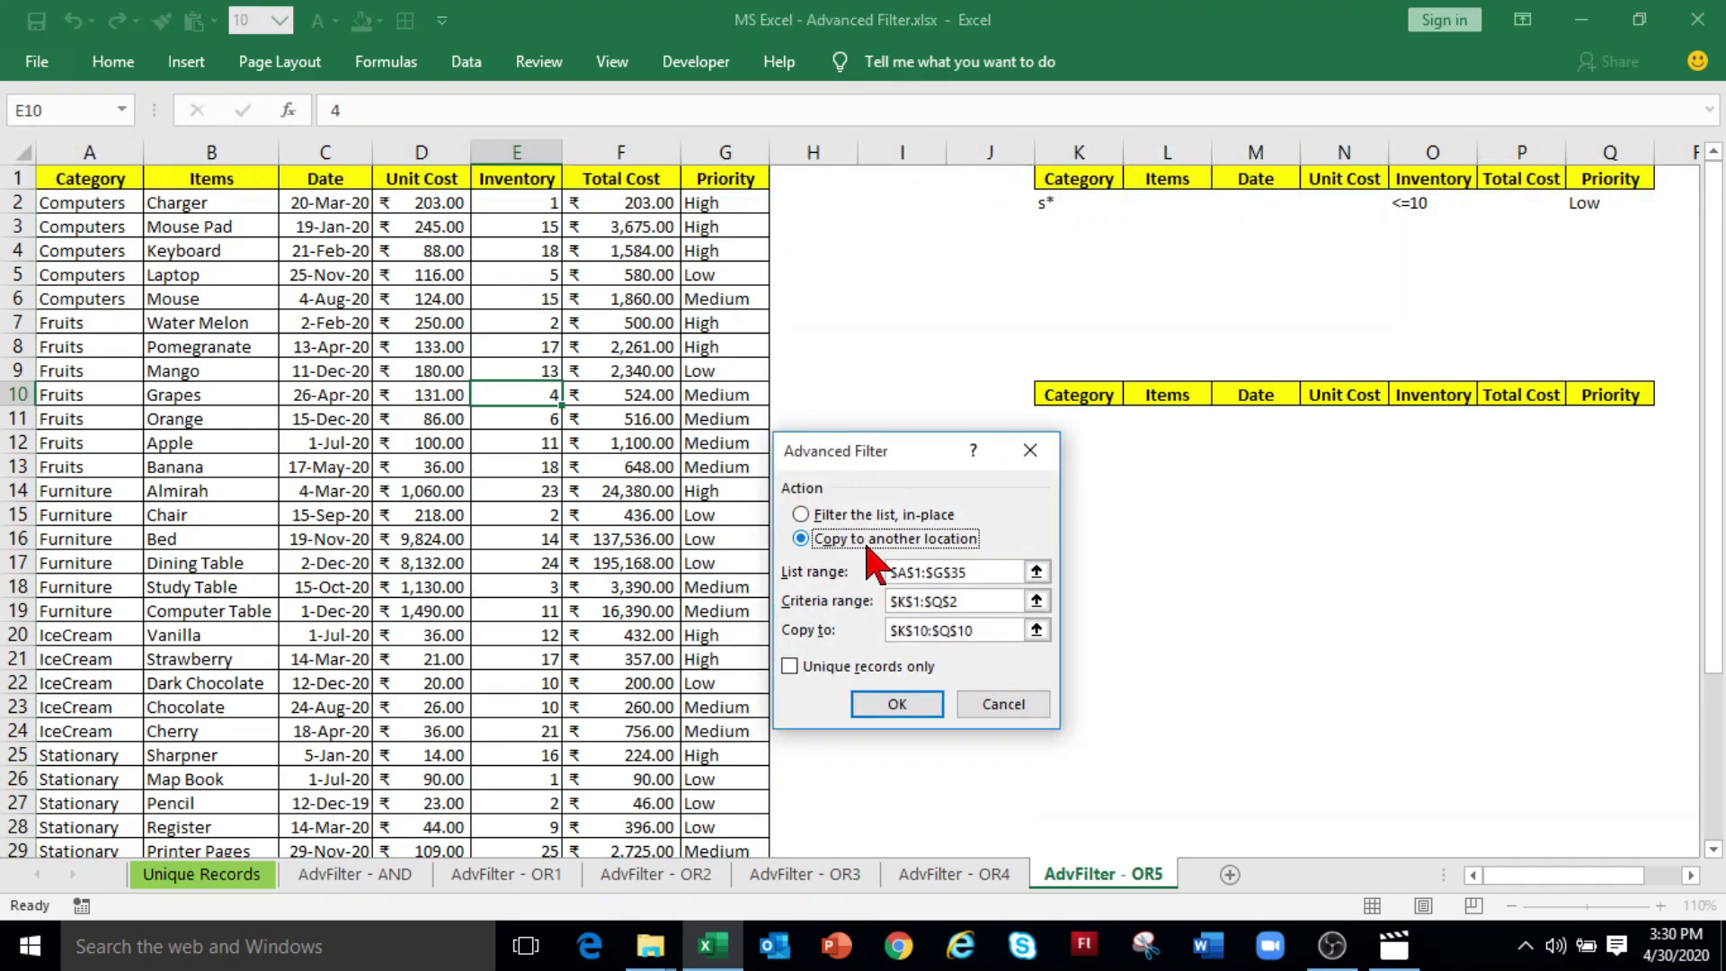
double_click(944, 608)
key(Delete)
drag(1067, 176, 1598, 202)
click(989, 635)
click(898, 704)
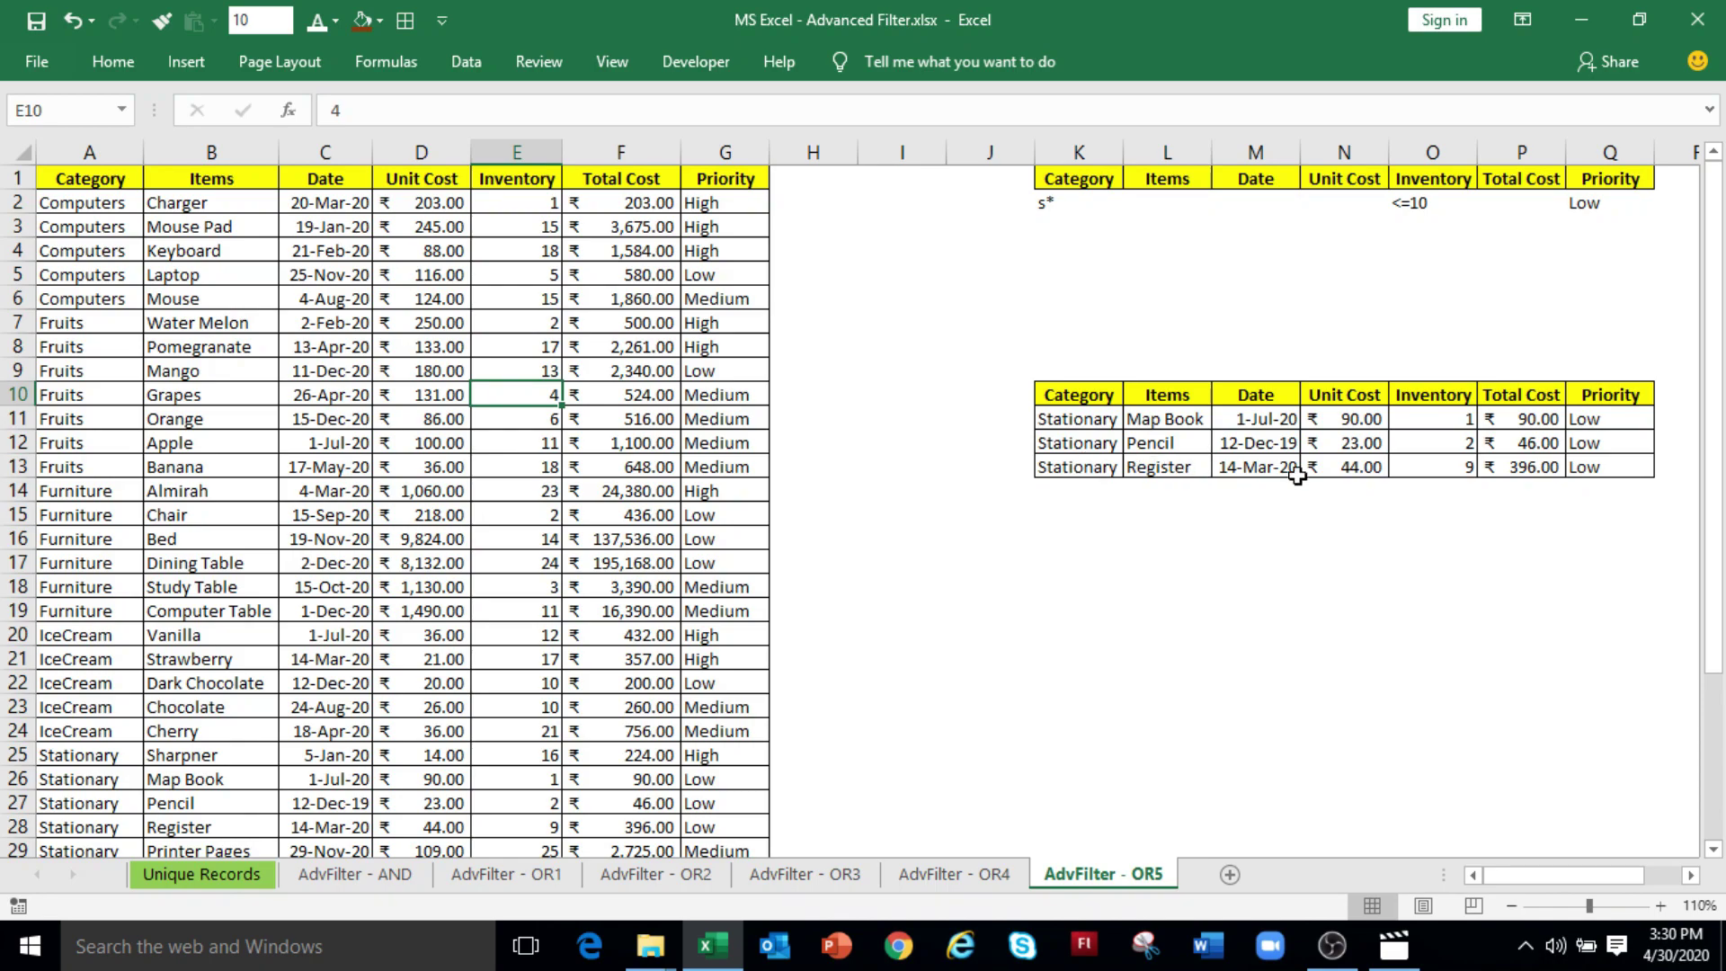
click(1422, 422)
drag(1422, 421, 1429, 467)
drag(1605, 418, 1609, 467)
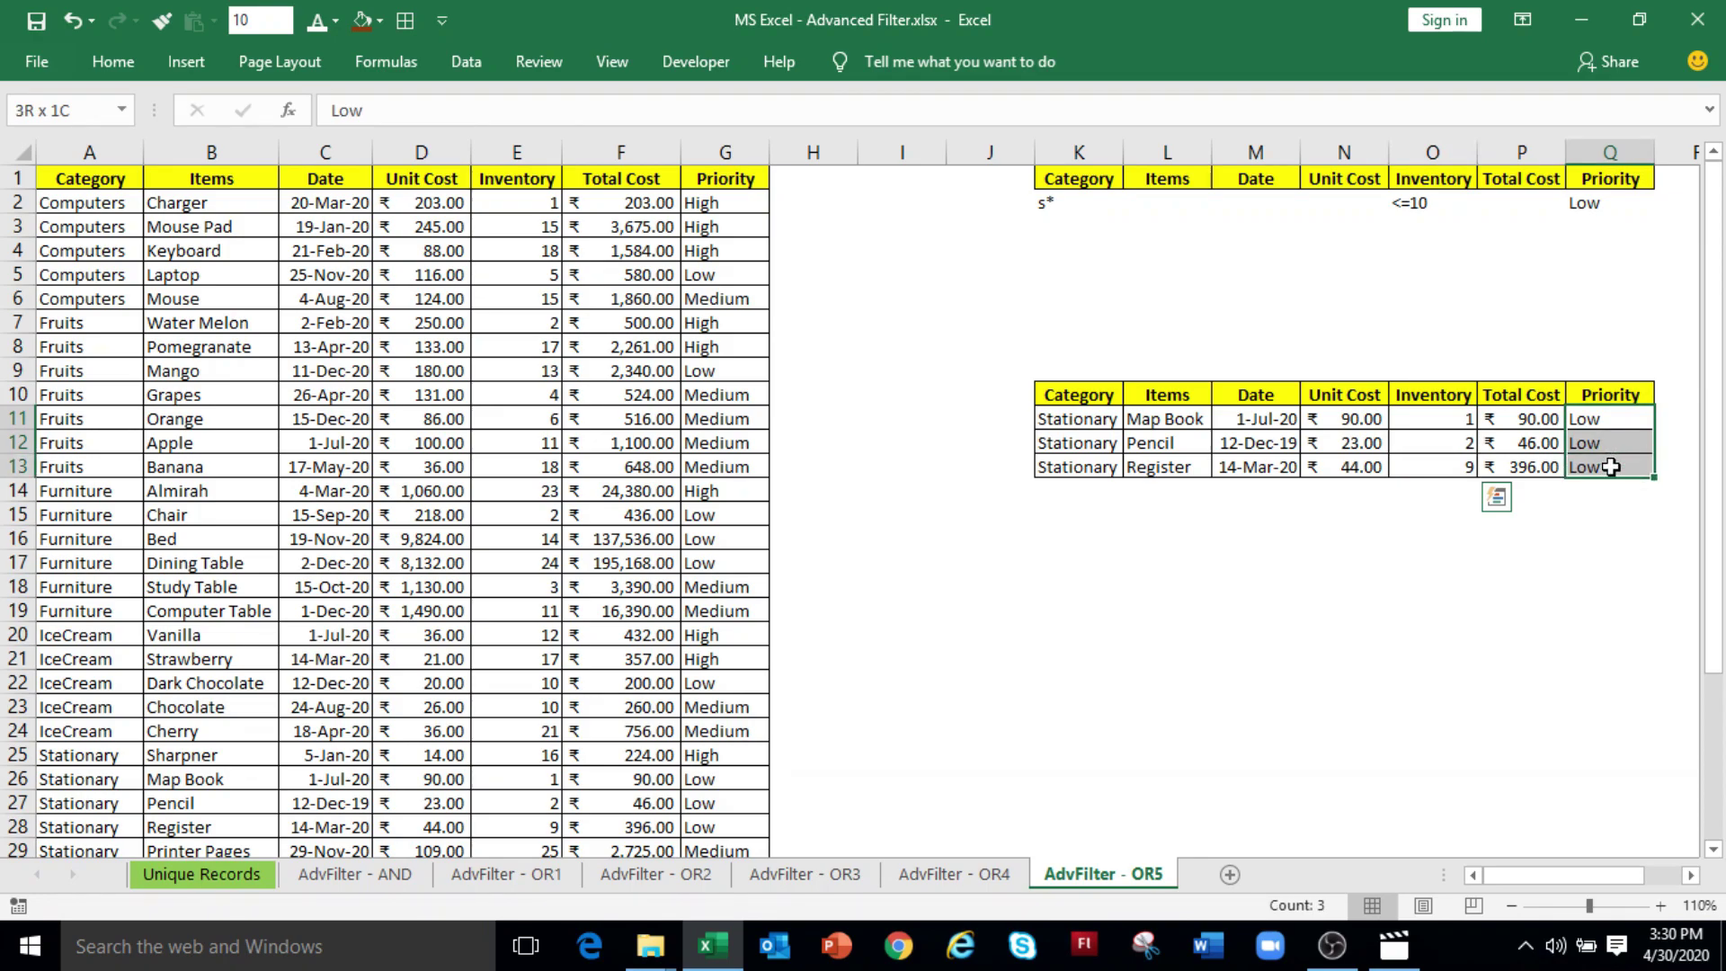